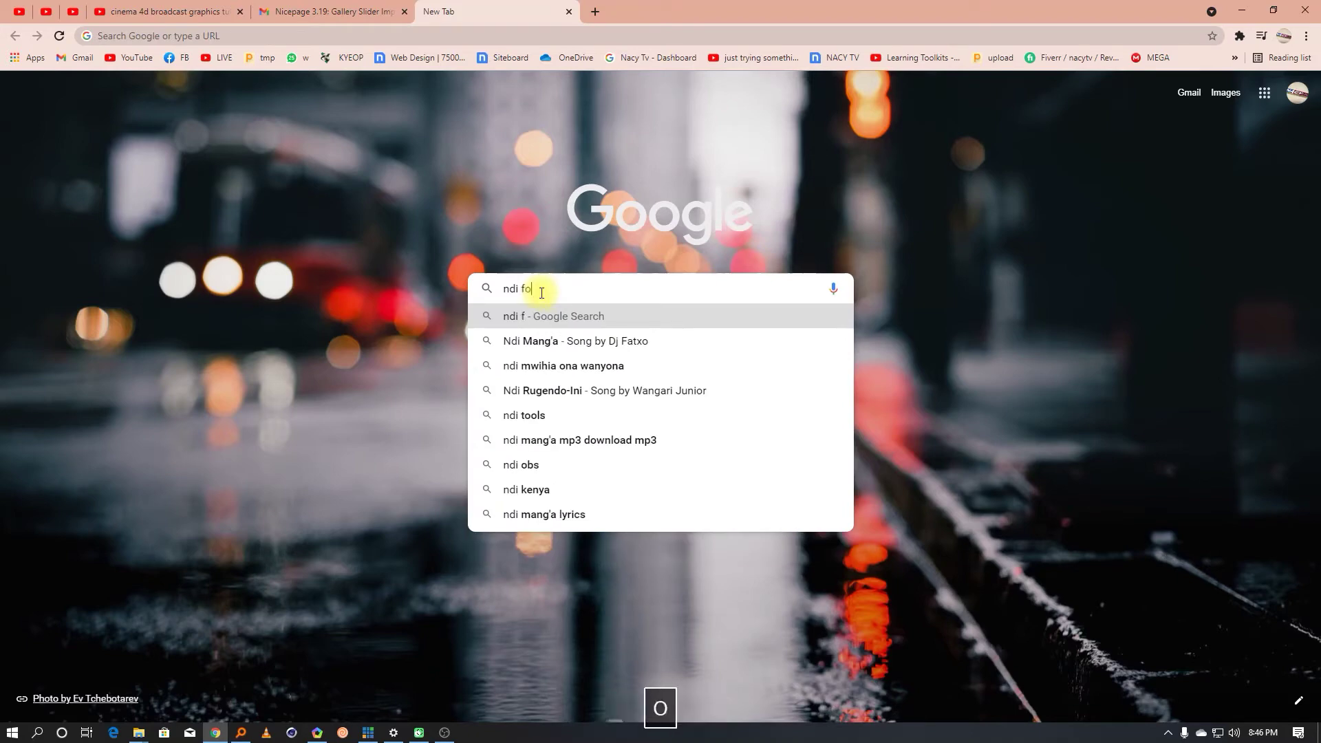
- Search the web for "ndi for obs" and open the download page of the obs-ndi NewTek NDI integration plugin
type("s")
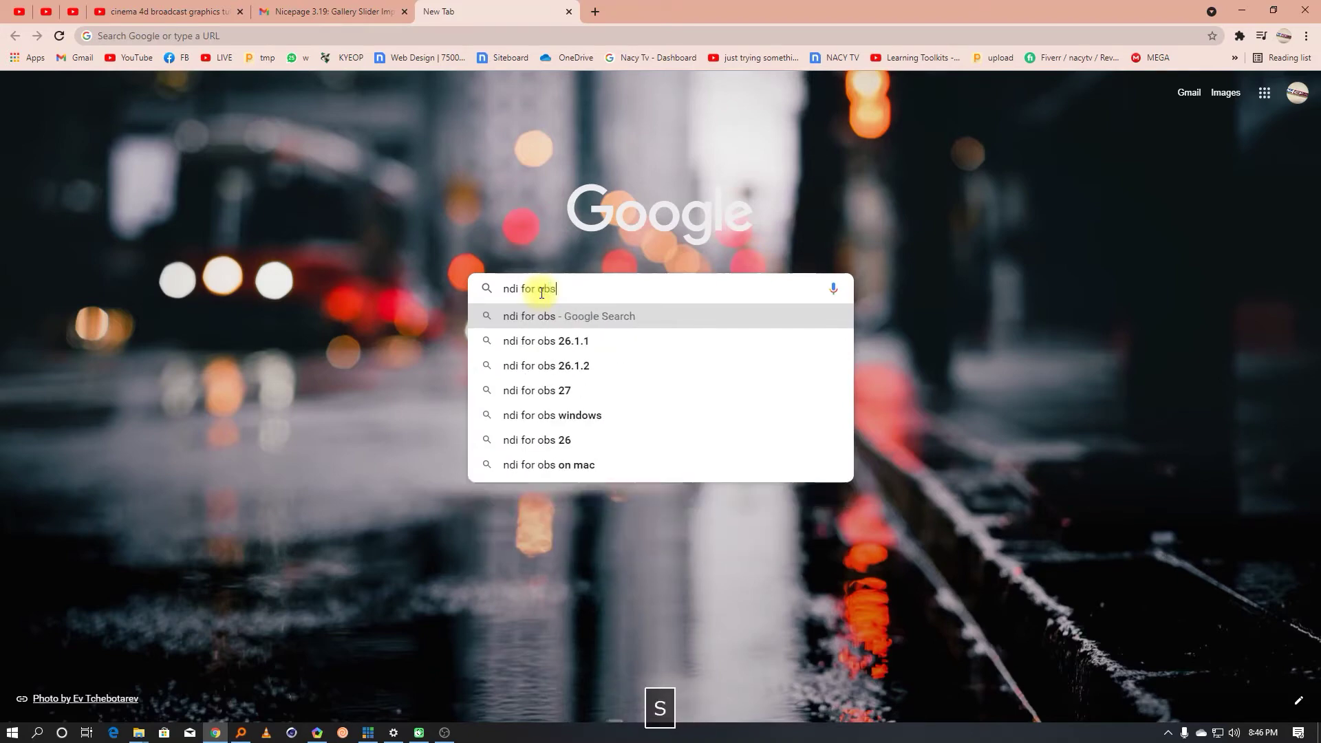
key("Return")
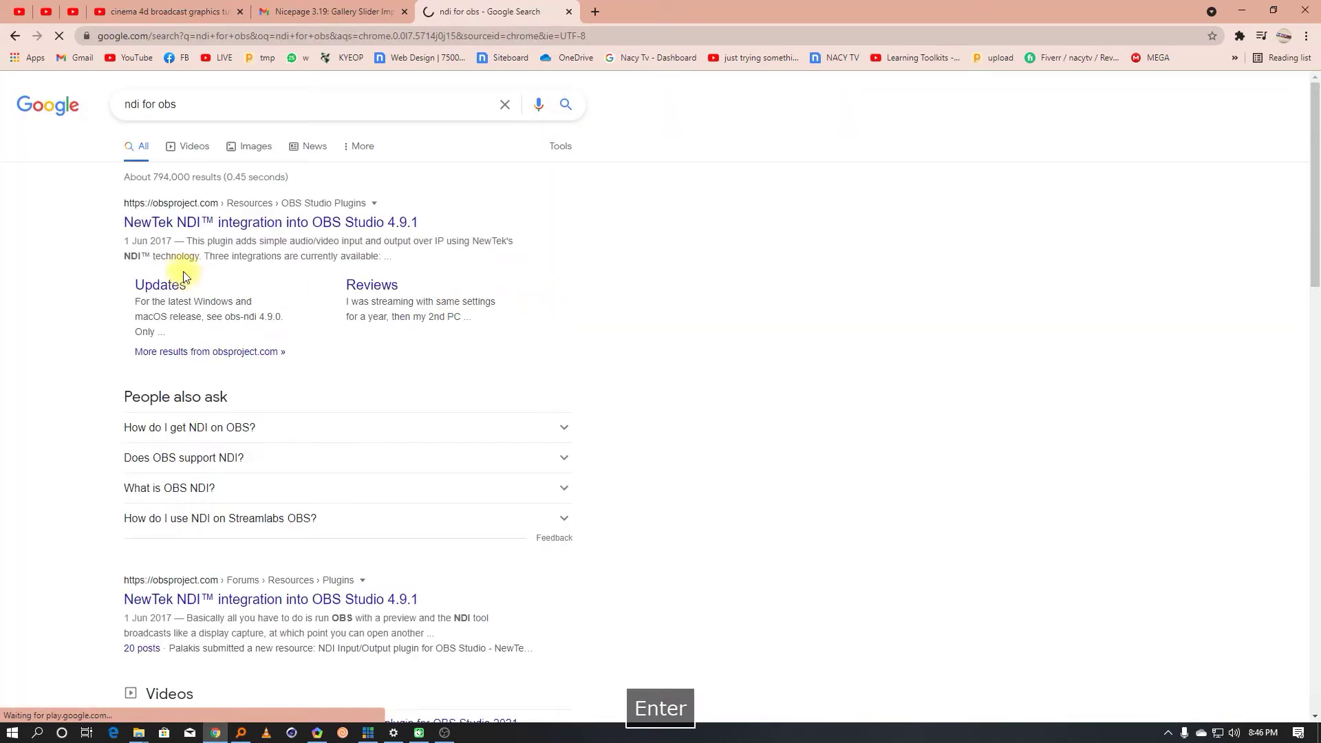
left_click(173, 229)
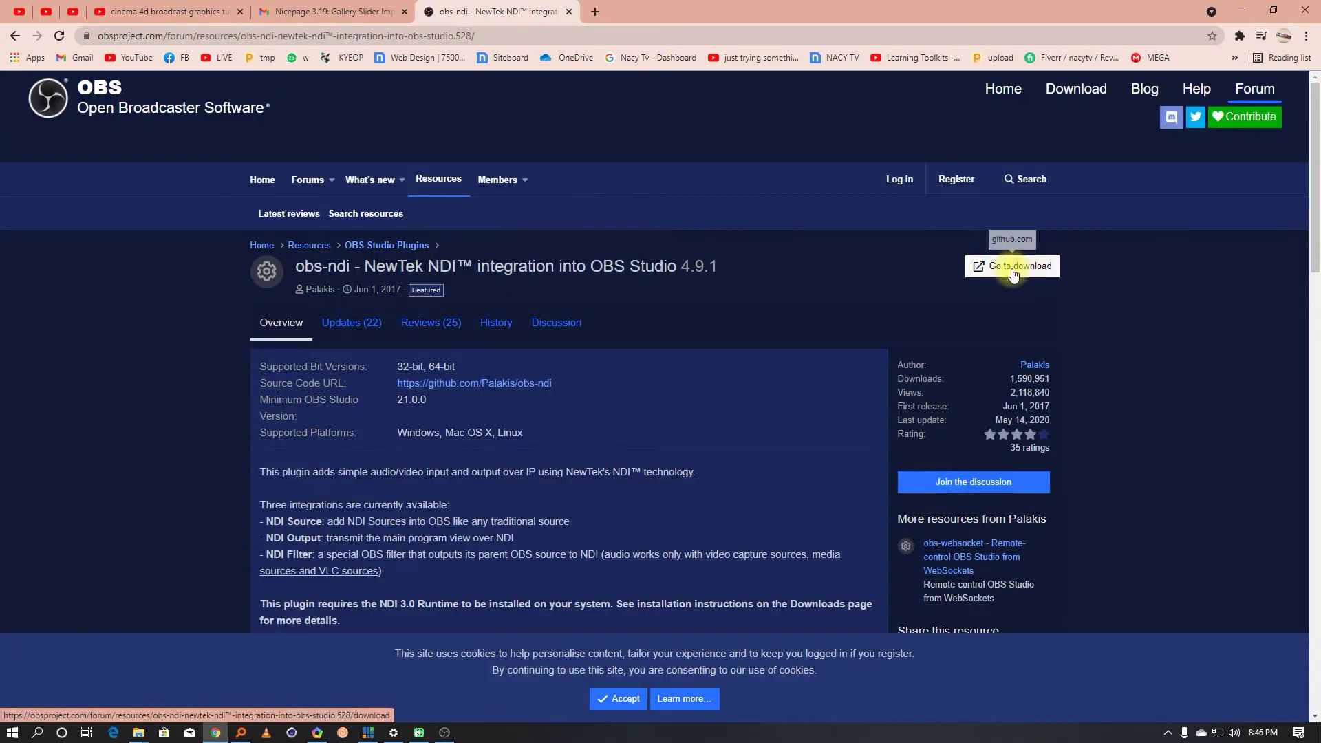
left_click(1016, 272)
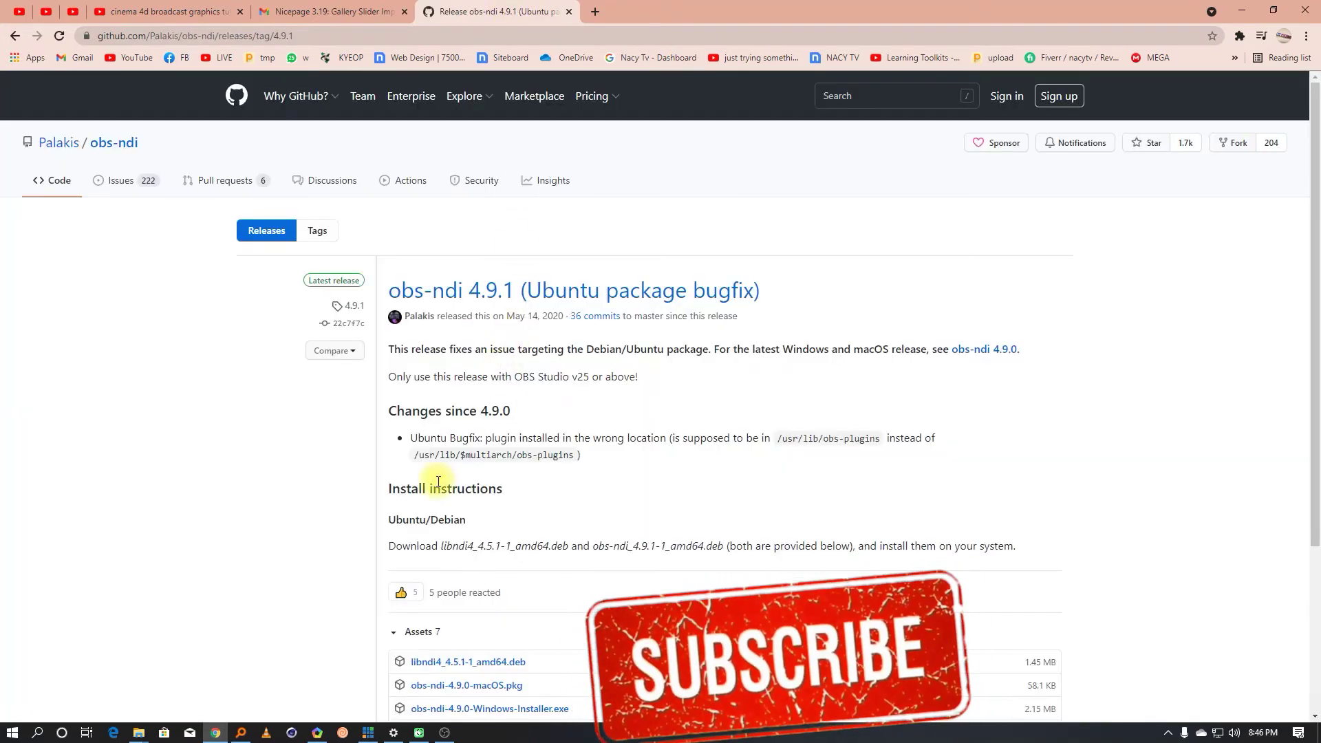
scroll(454, 503, "down", 2)
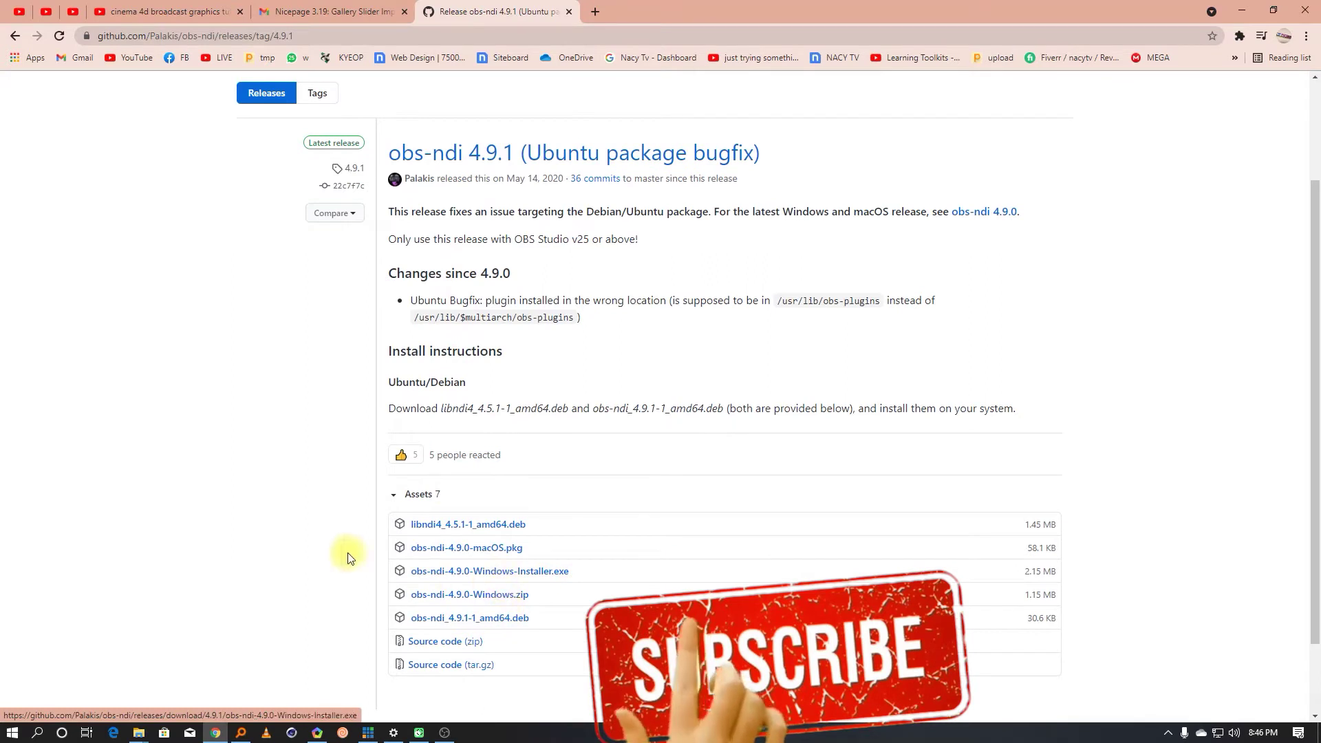
- Circle the release's Assets list with a freehand screen annotation and clear the drawing
left_click(1178, 720)
mouse_move(318, 436)
left_mouse_down()
mouse_move(576, 445)
mouse_move(904, 483)
mouse_move(1111, 478)
mouse_move(1119, 542)
mouse_move(1104, 631)
mouse_move(1093, 654)
mouse_move(859, 673)
mouse_move(405, 632)
mouse_move(320, 599)
mouse_move(292, 486)
mouse_move(349, 419)
left_mouse_up()
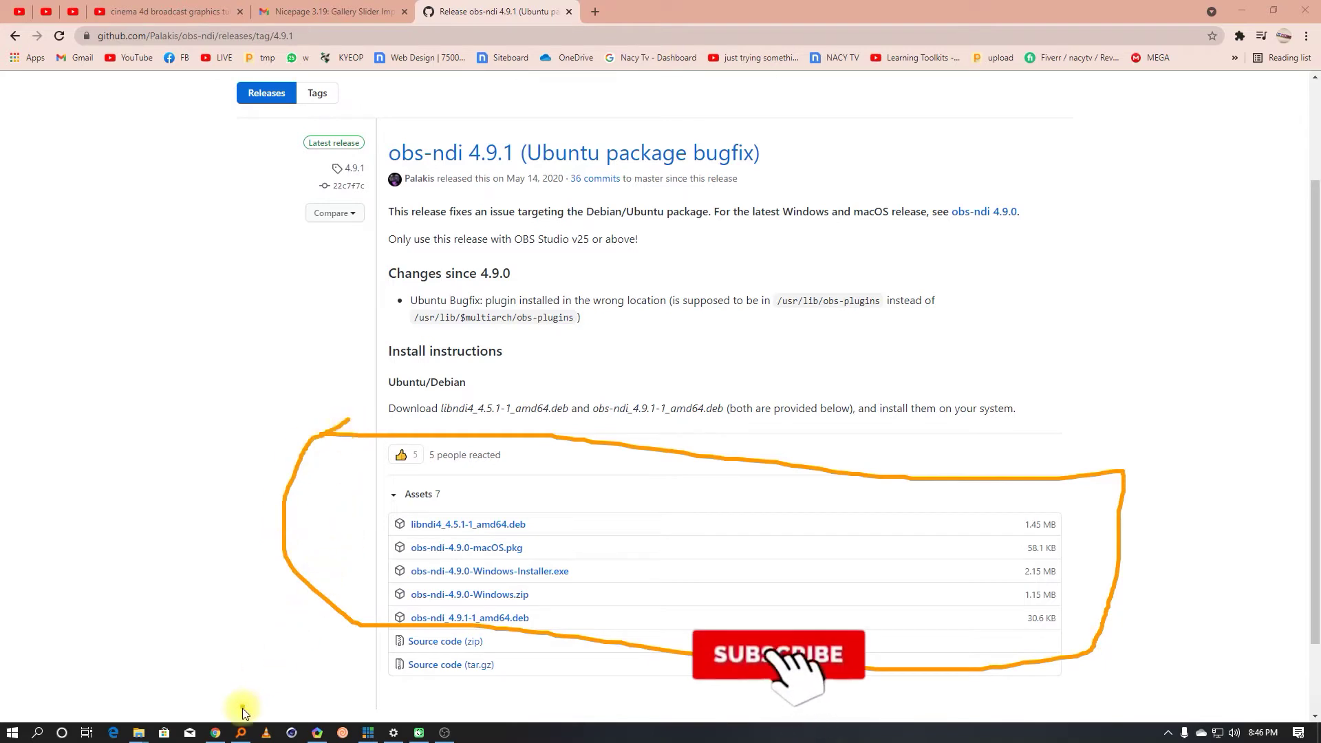
left_click(693, 521)
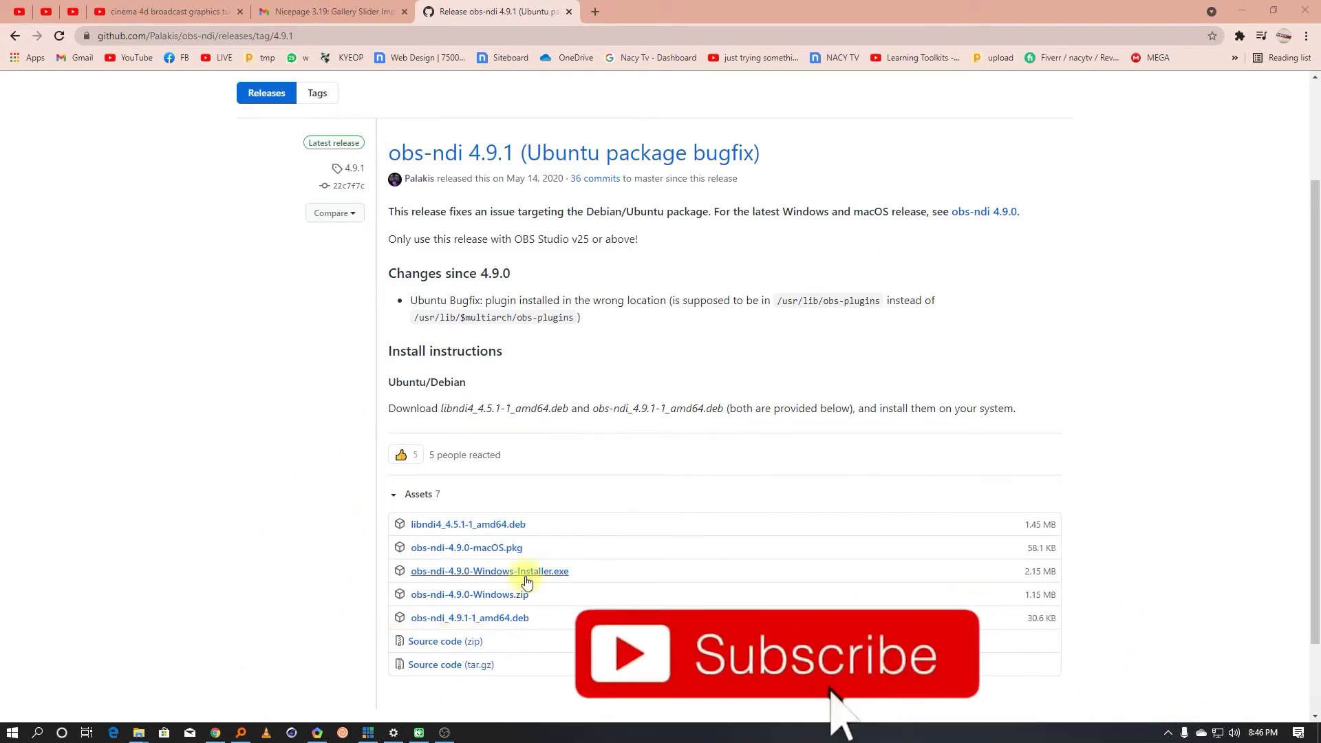
- Switch to Everything and search the computer for an existing NDI for OBS installer, then return to the release page
left_click(241, 732)
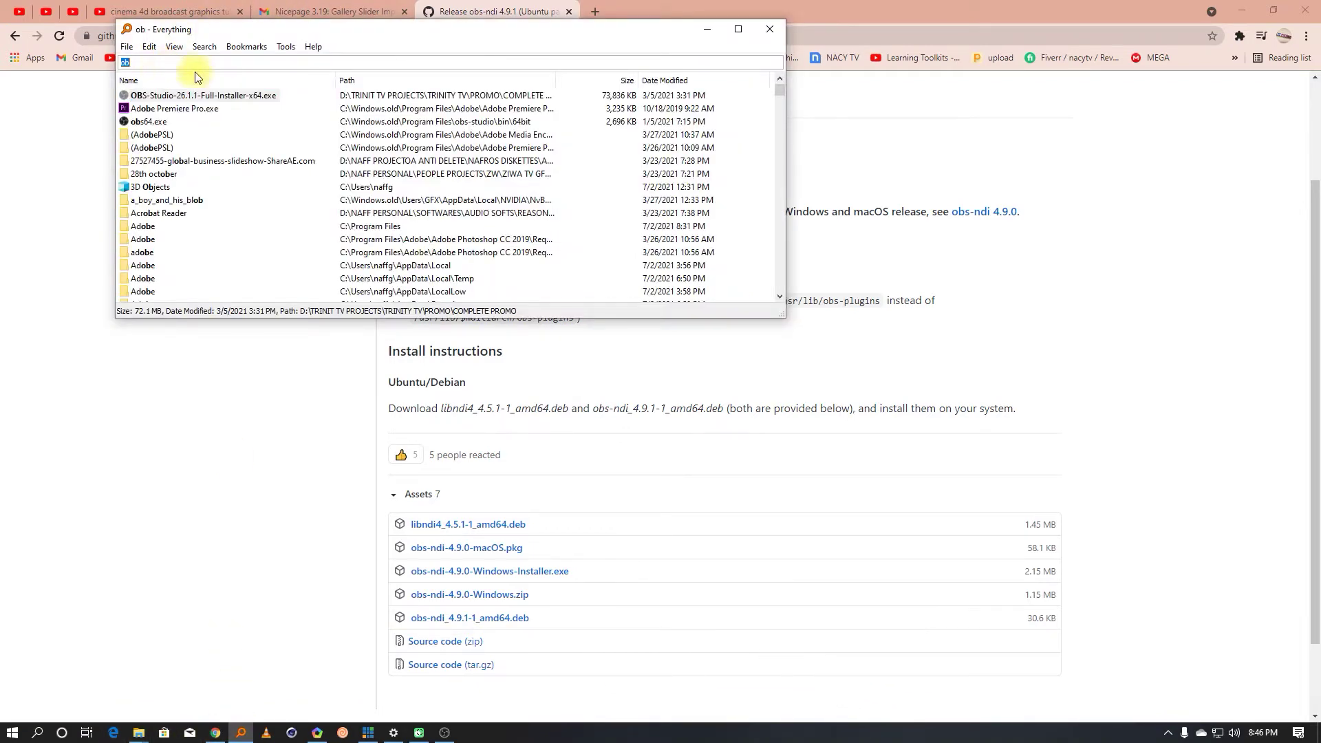
type("ndi")
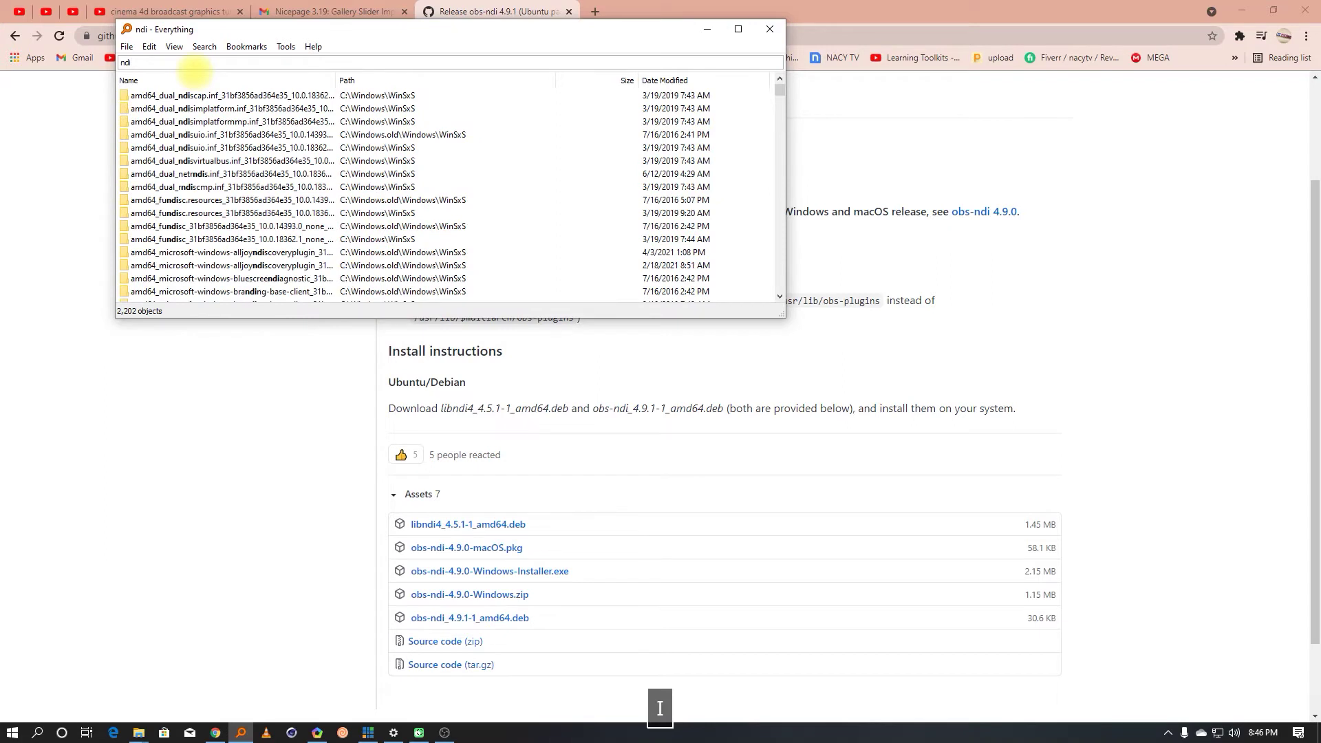
type(" fo")
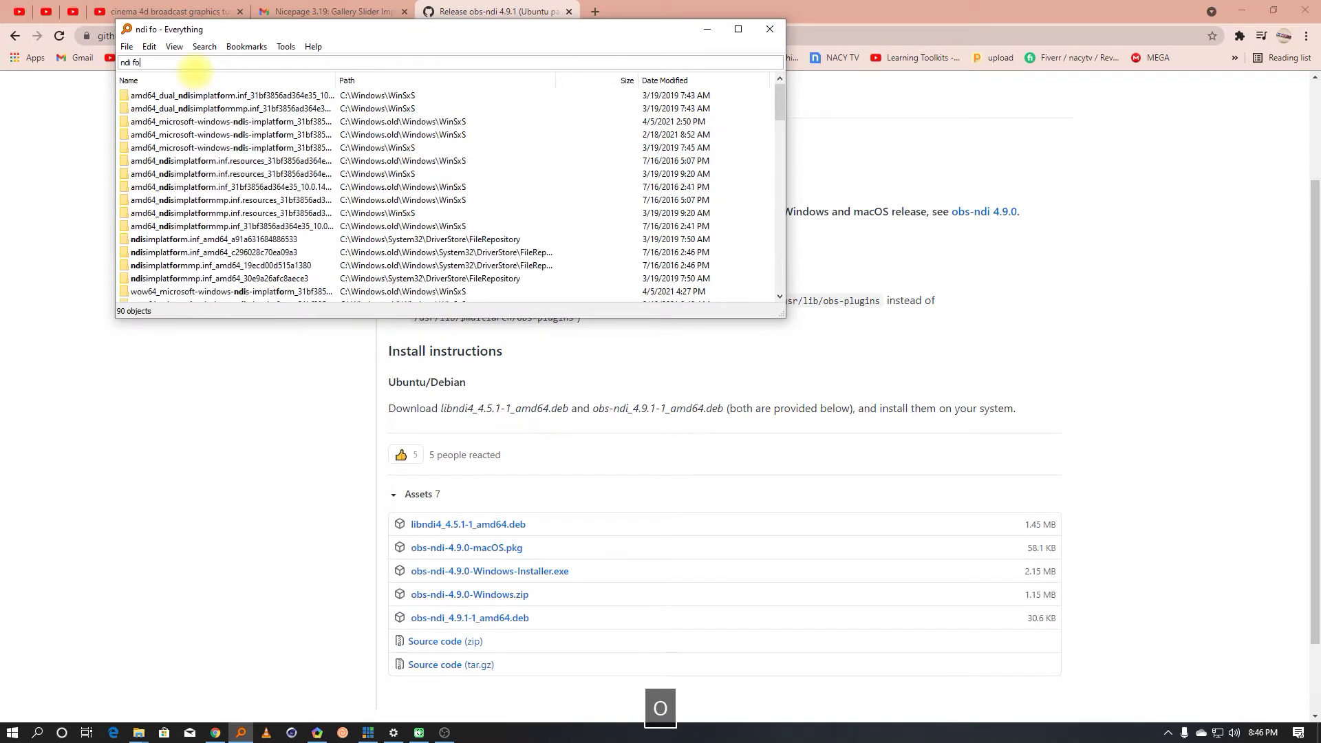
type("r  ")
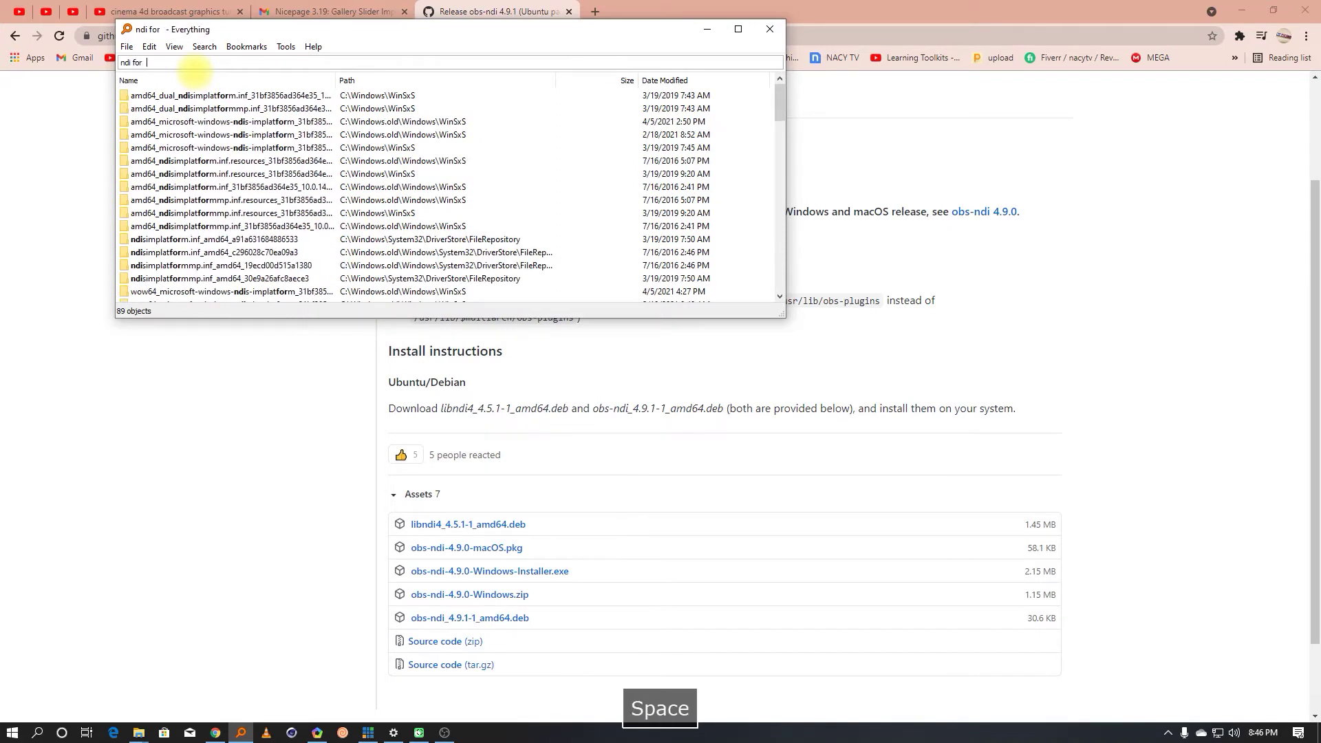
type("ob")
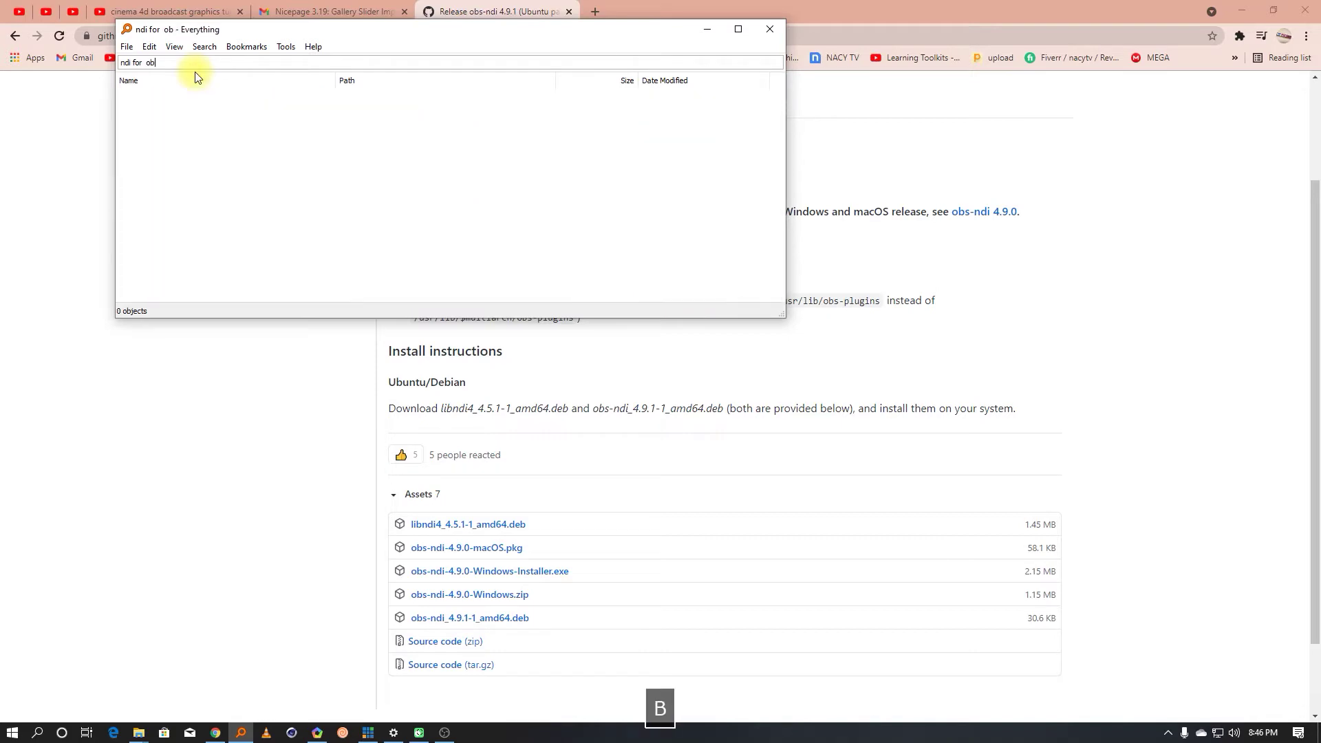
key("BackSpace")
key("BackSpace")
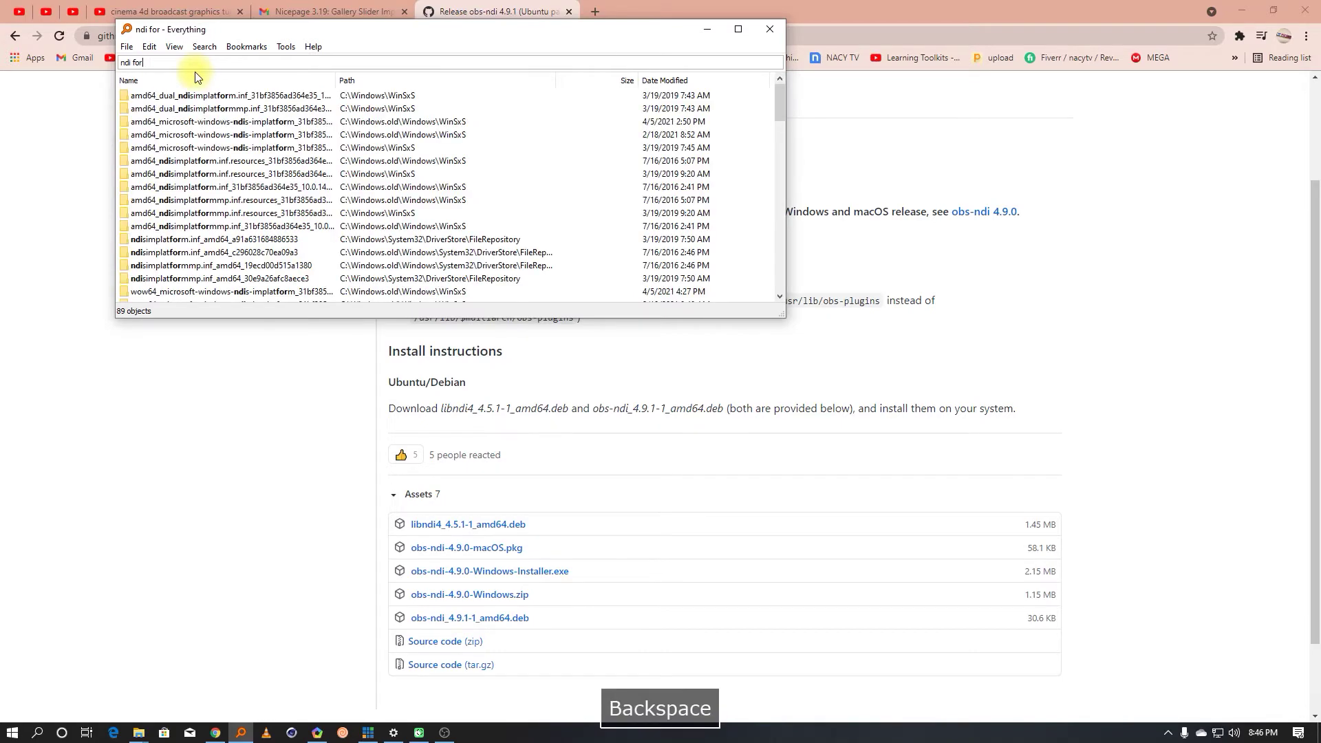
type("ob")
key("BackSpace")
key("BackSpace")
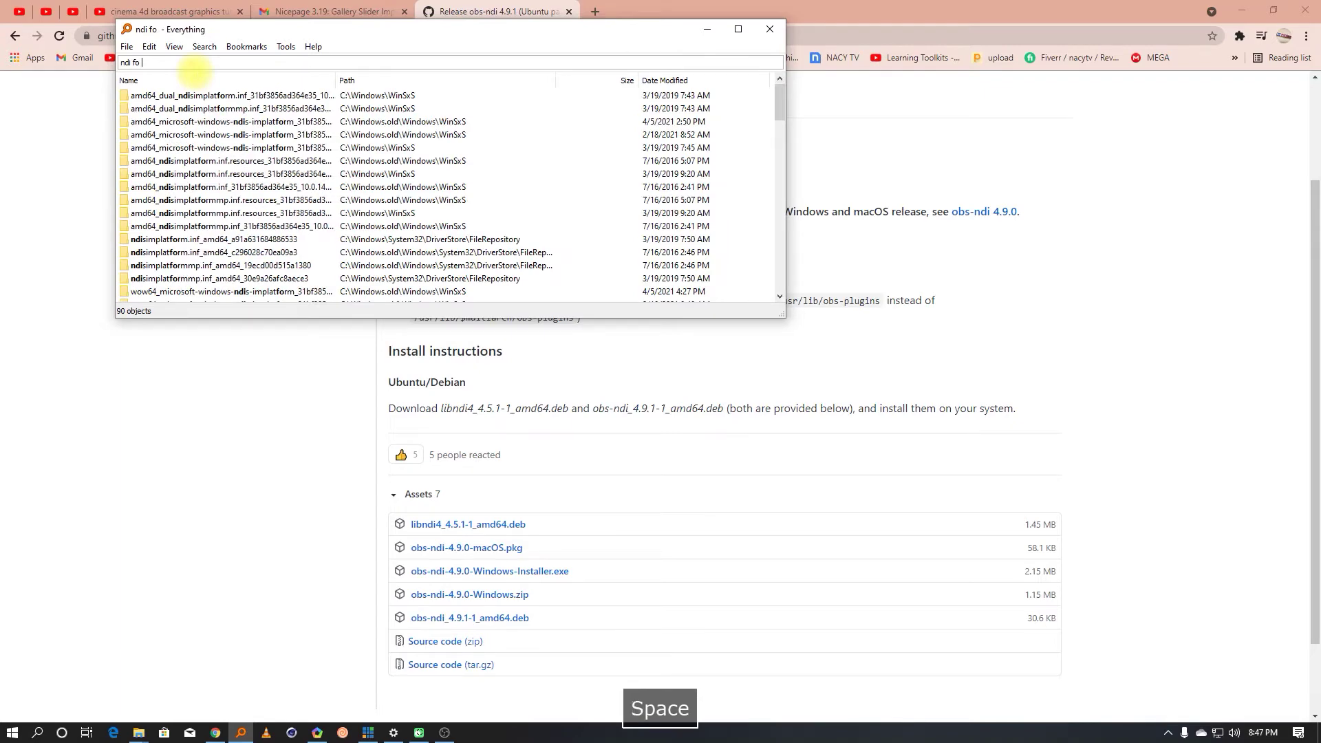
scroll(192, 216, "down", 10)
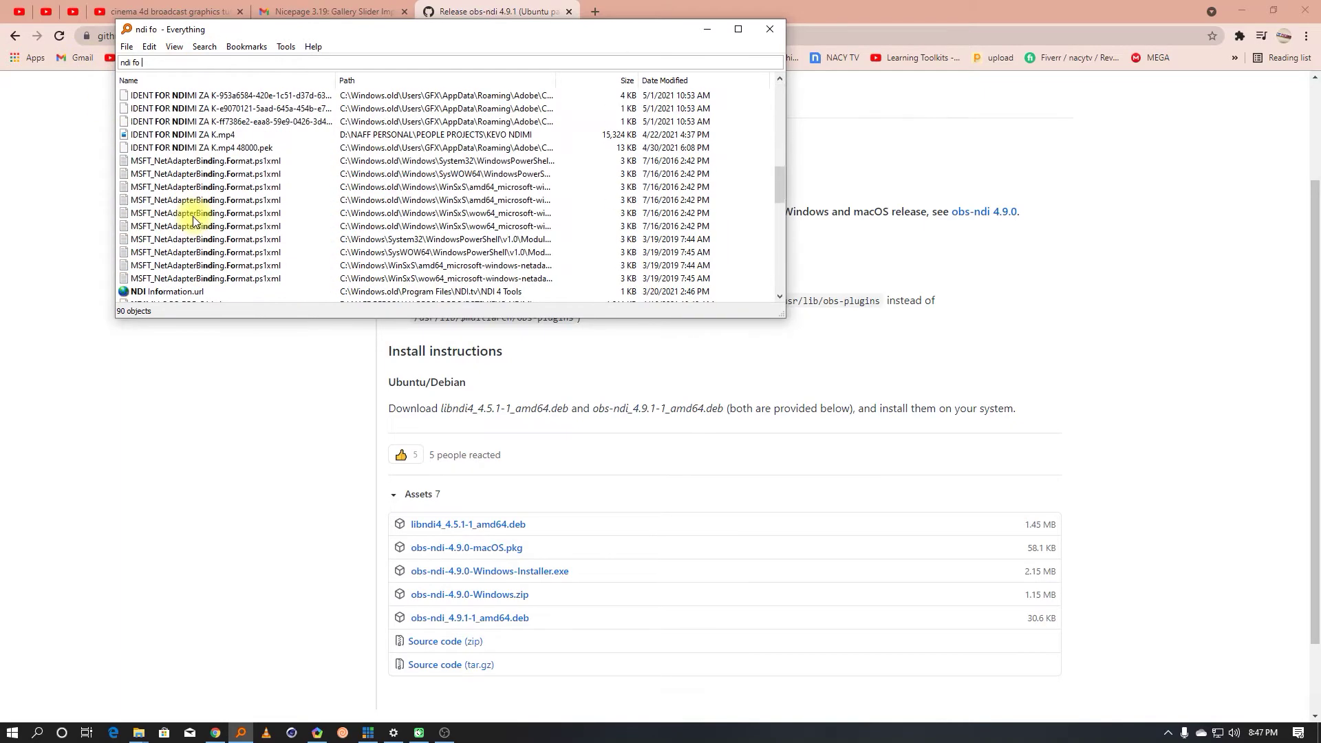
scroll(193, 216, "down", 8)
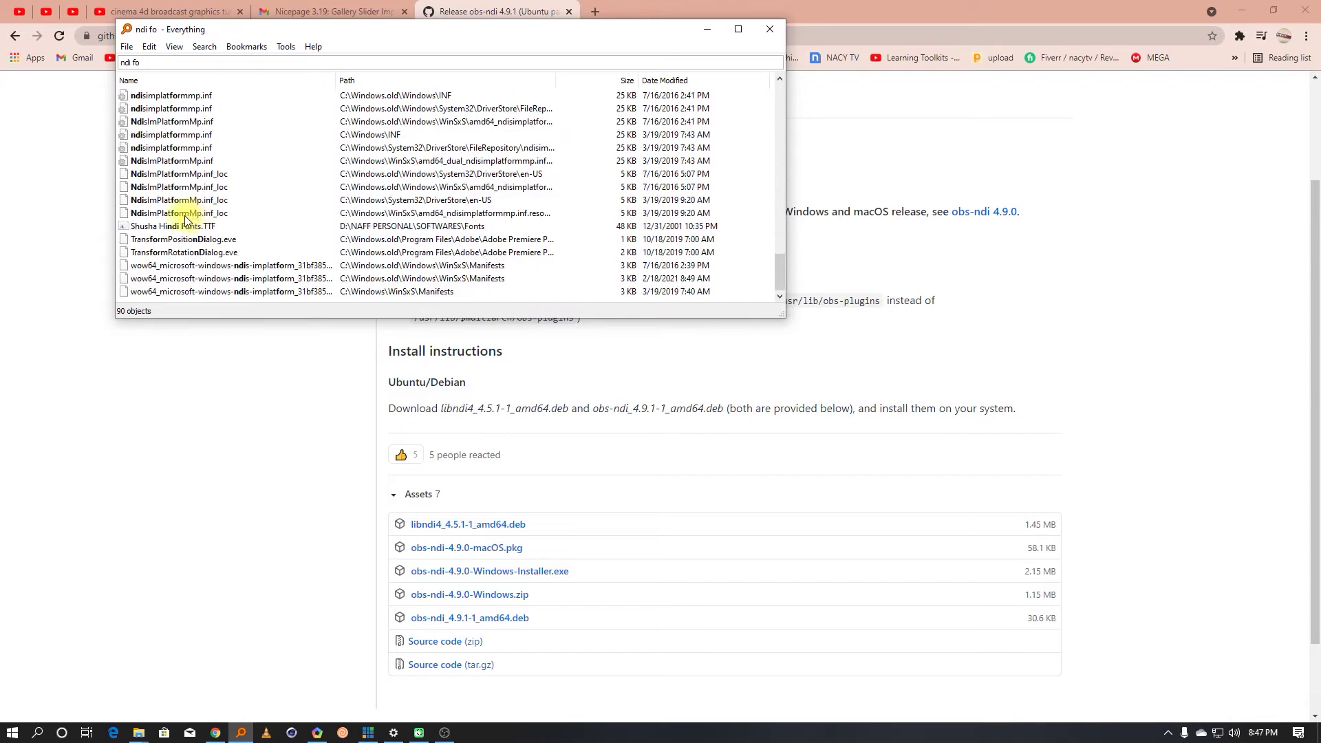
left_click(183, 392)
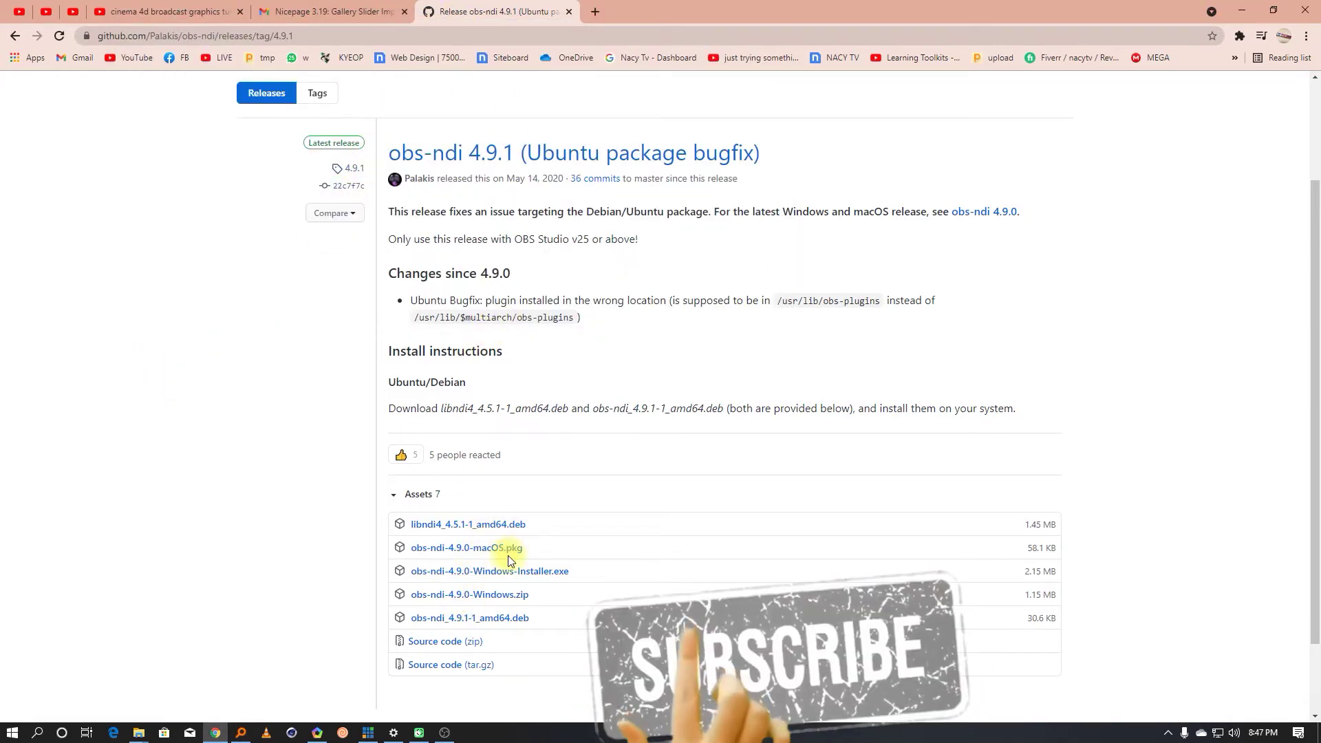
- Download obs-ndi-4.9.0-Windows-Installer.exe from the release assets to the Desktop
scroll(509, 561, "down", 1)
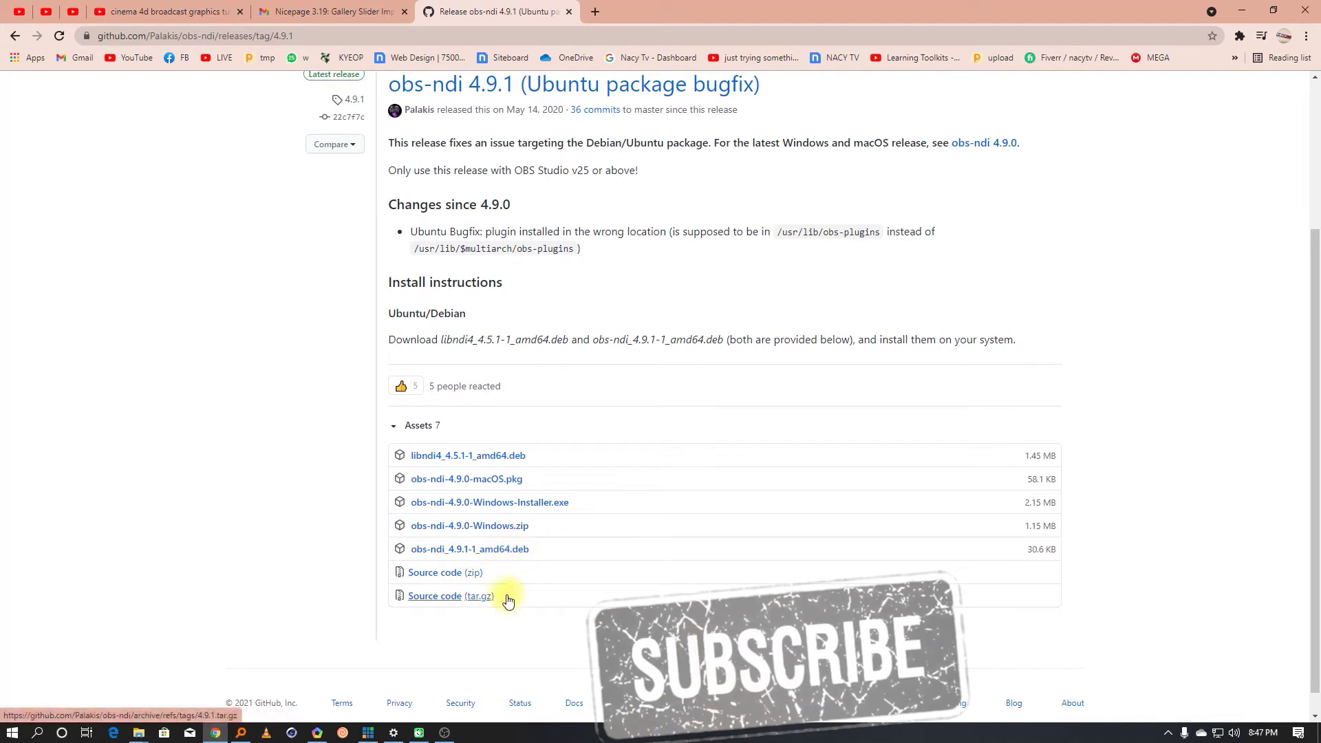
left_click(512, 504)
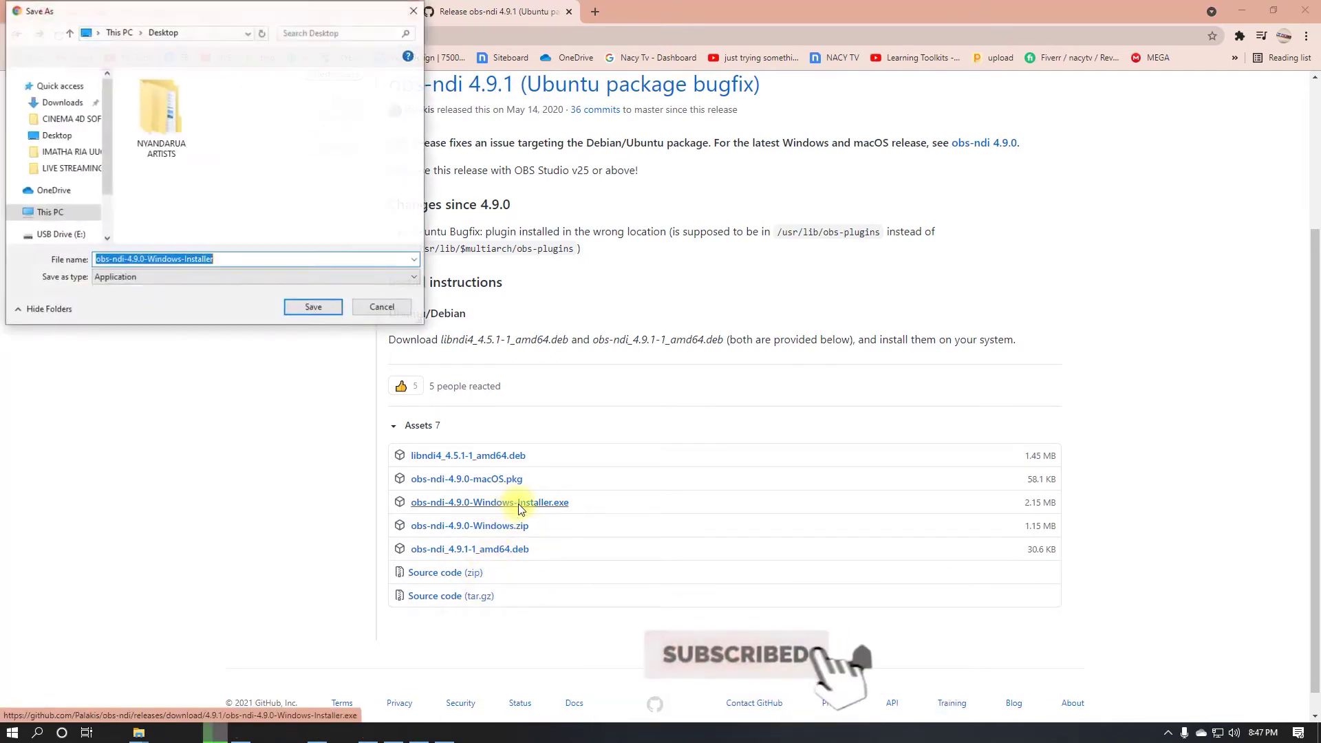
left_click(321, 314)
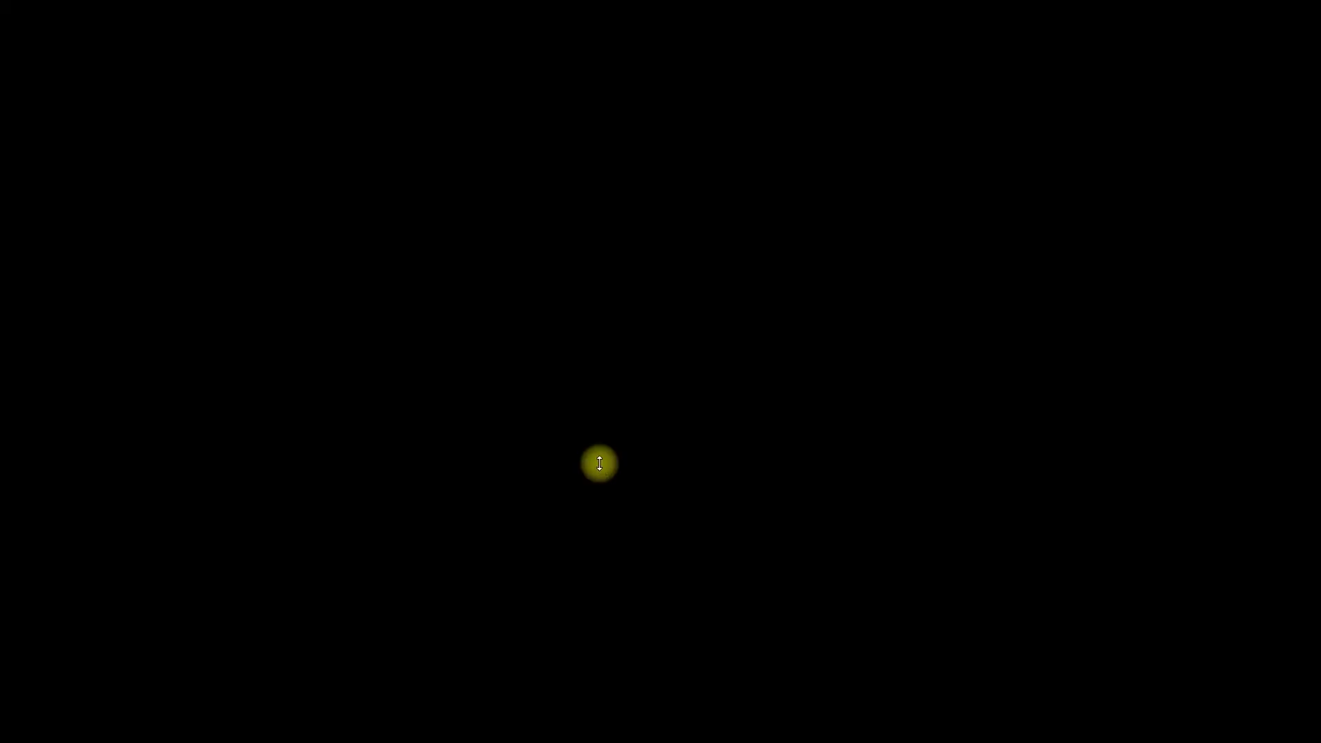
- Run the obs-ndi 4.9.0 setup as a full installation with NDI 4.5.1 Runtime into C:\Program Files\obs-studio
left_click(600, 464)
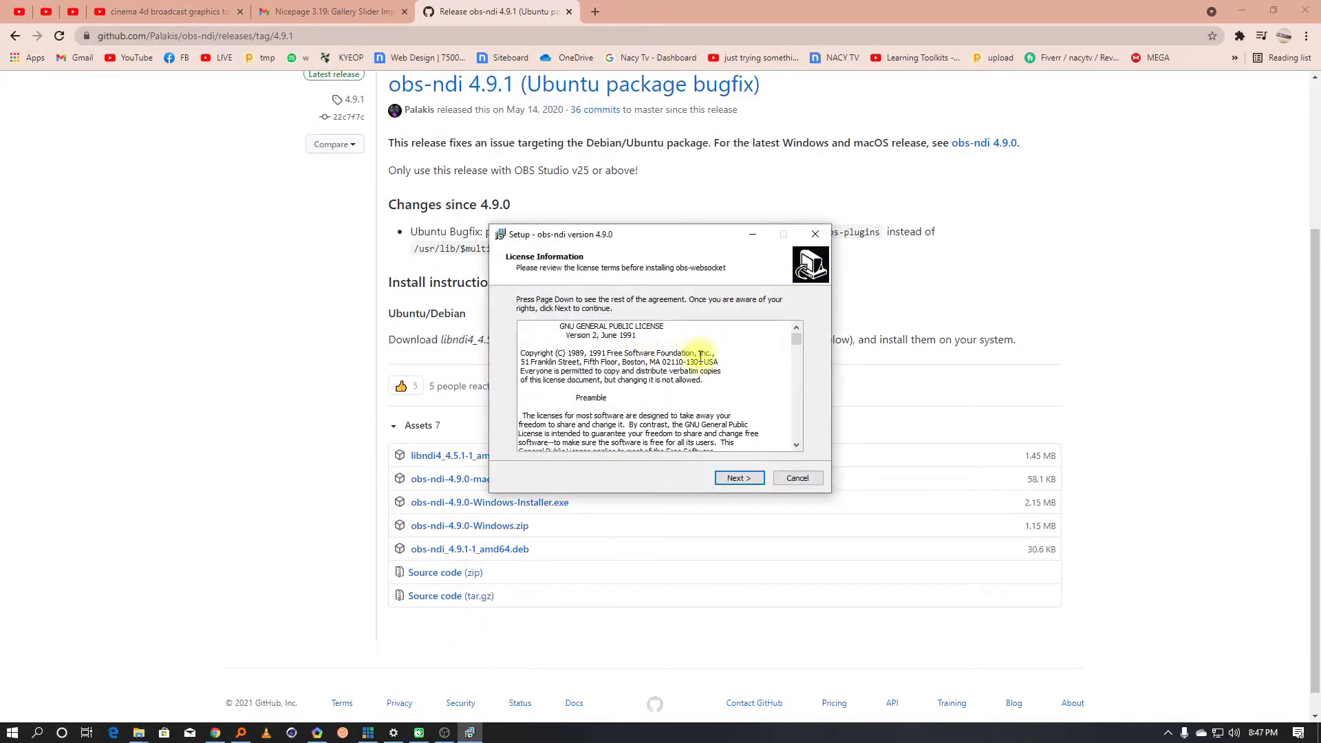
left_click(736, 478)
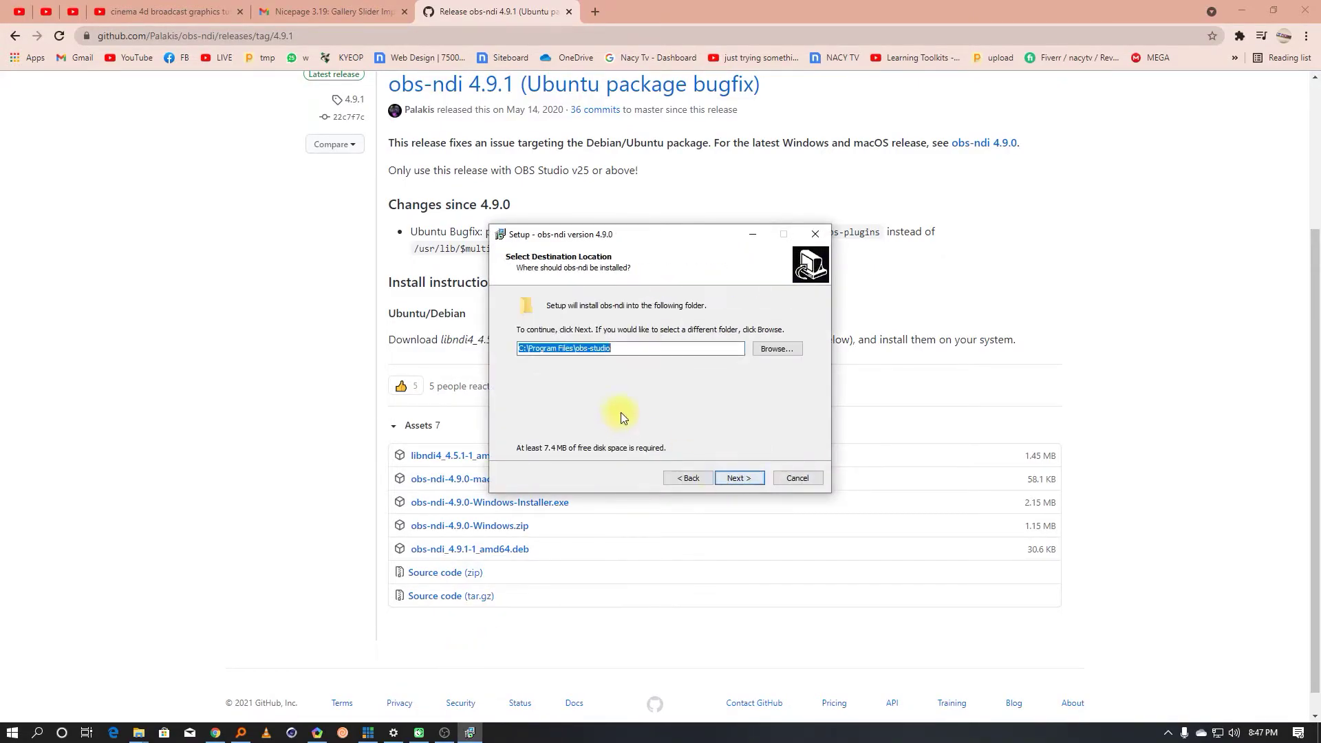
left_click(740, 476)
left_click(705, 426)
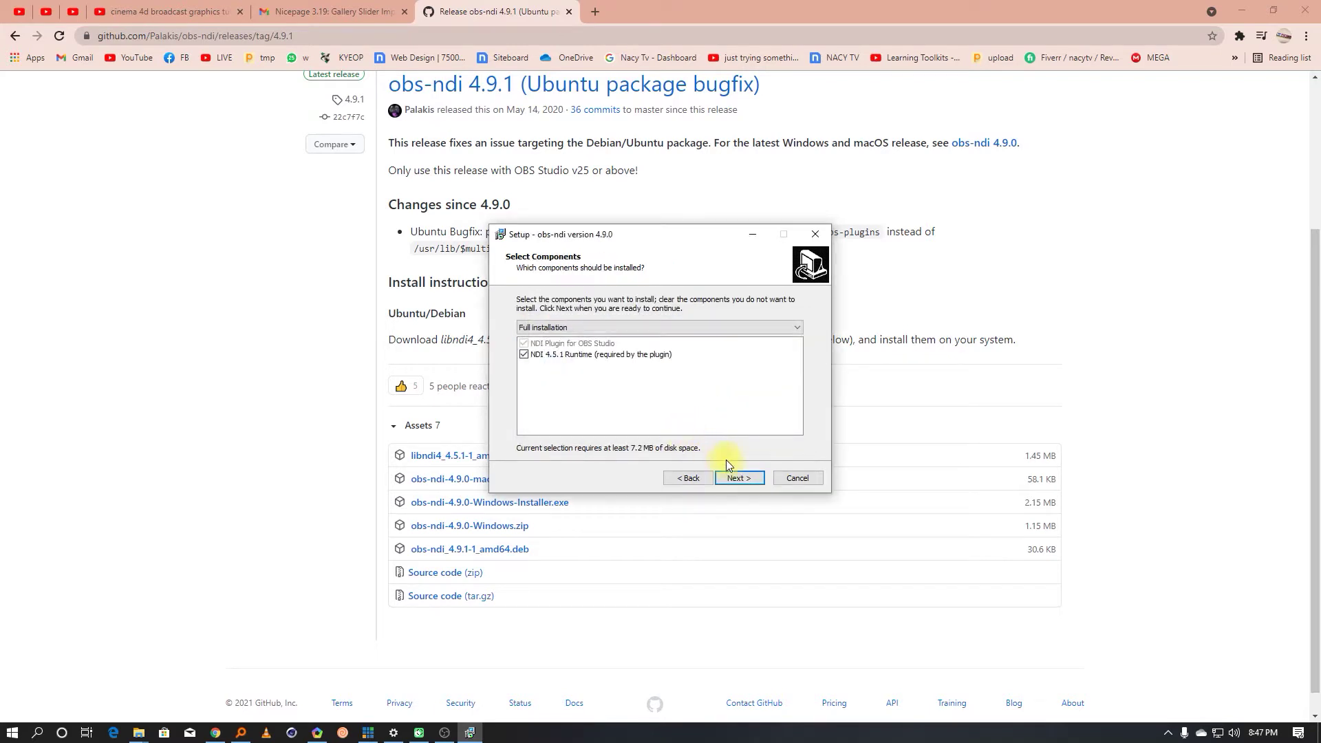
left_click(740, 478)
left_click(740, 478)
left_click(735, 476)
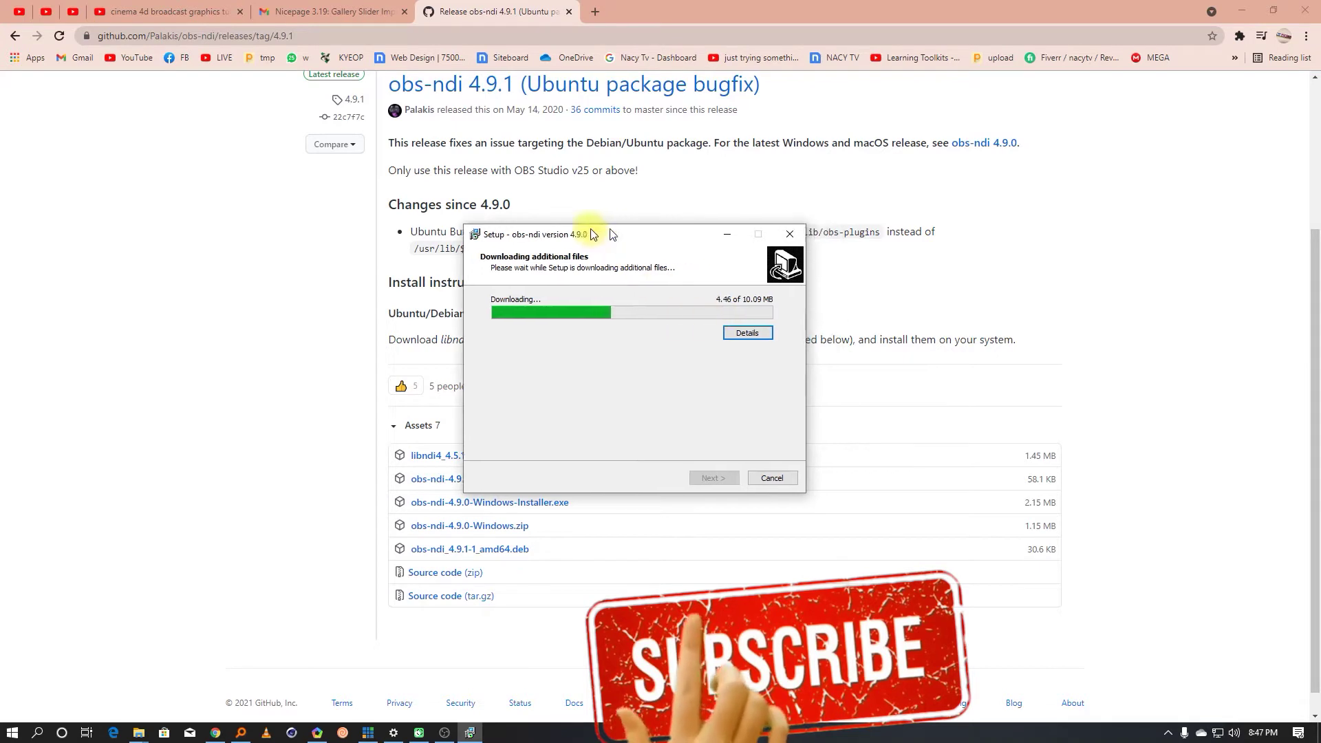
left_click_drag(589, 234, 491, 216)
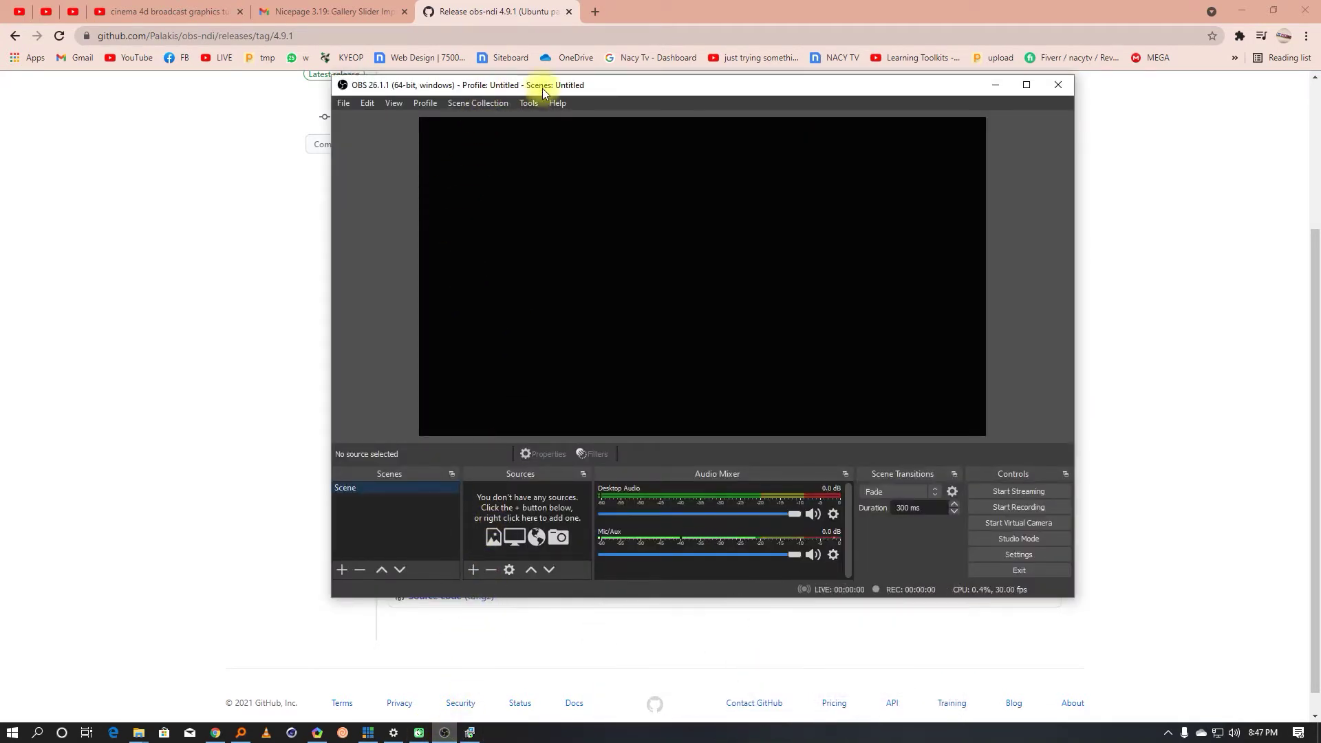
- Tidy the workspace around the OBS window by minimizing the browser and closing the Everything file search
left_click_drag(720, 84, 619, 122)
left_click(1249, 4)
left_click(1246, 7)
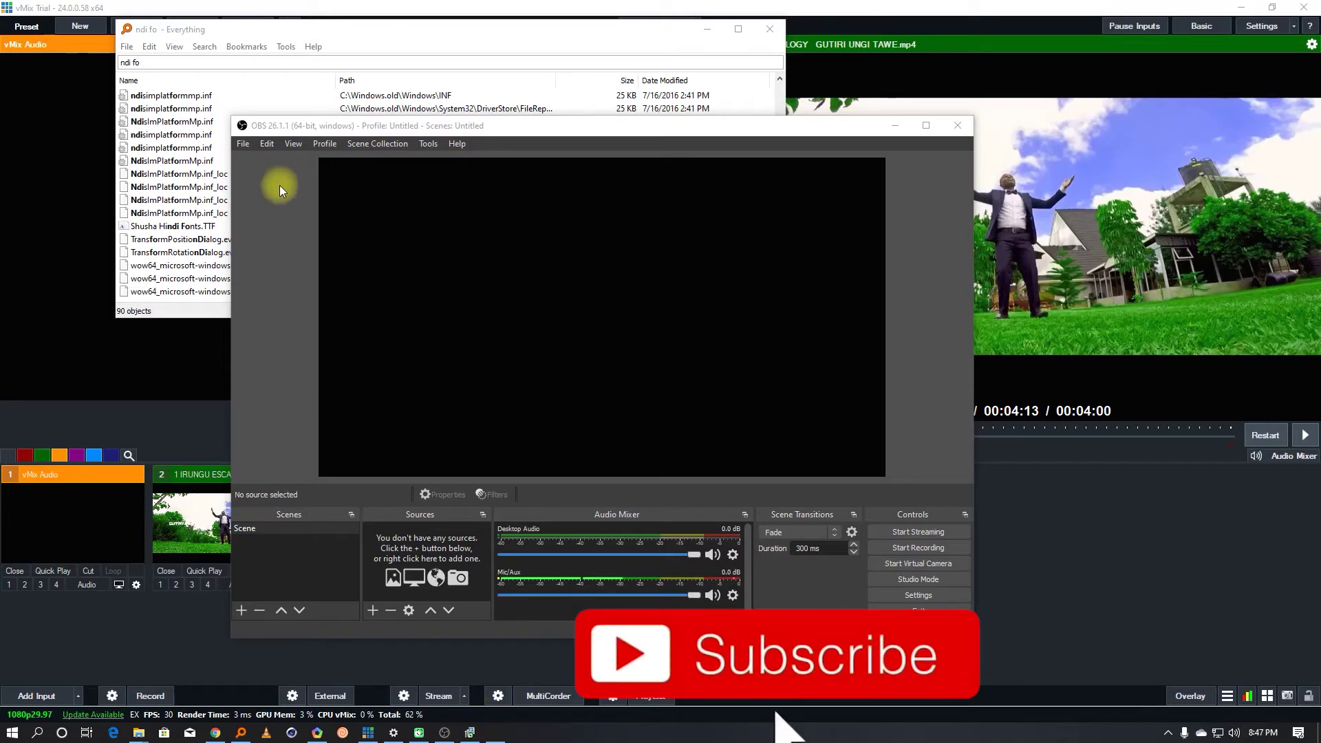
left_click(770, 29)
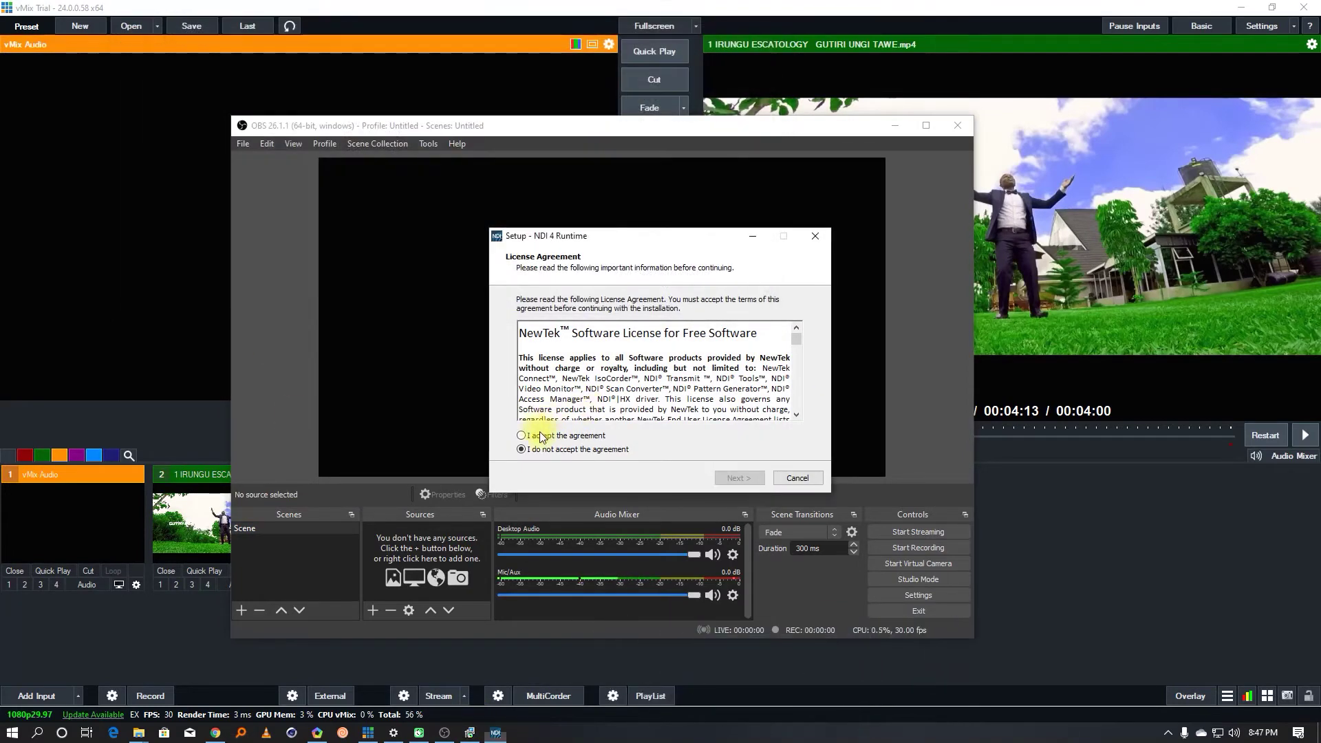
- Accept the NDI 4 Runtime license agreement and install the runtime into its default folder
left_click(743, 478)
left_click(737, 474)
left_click(734, 474)
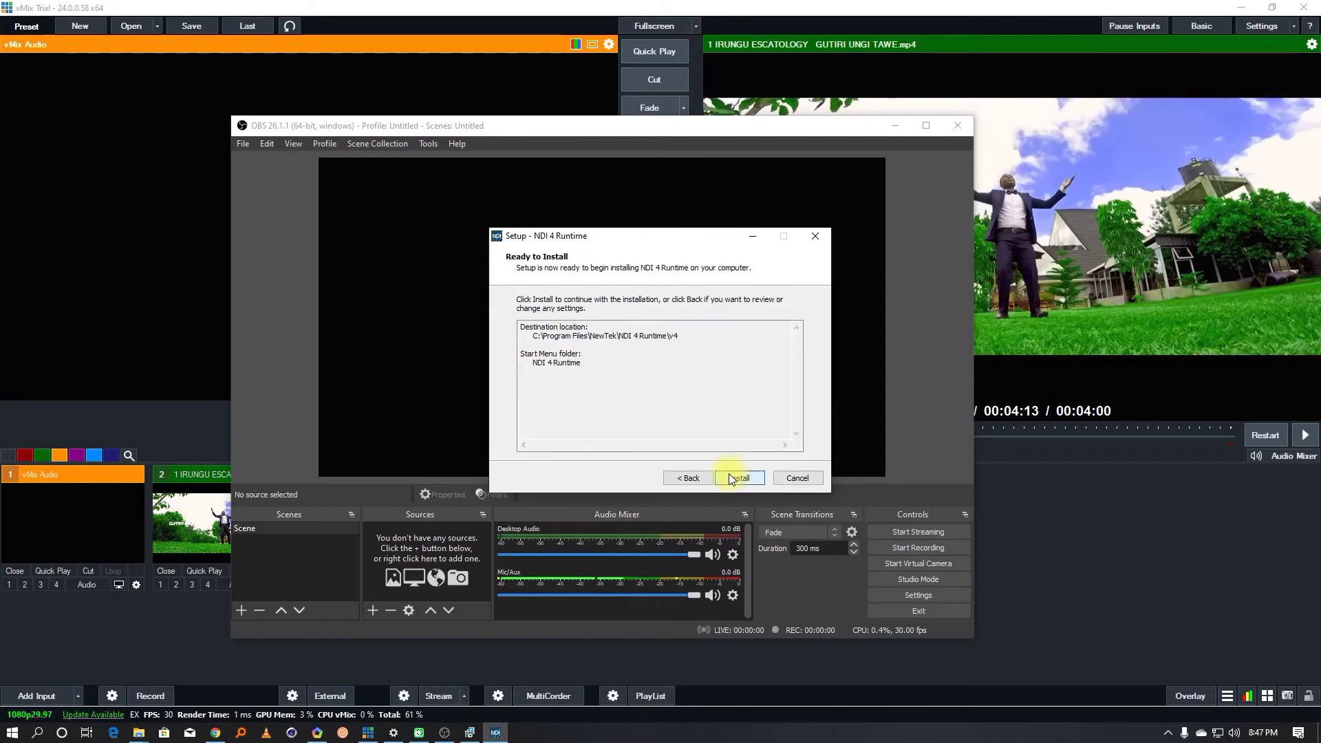
left_click(729, 474)
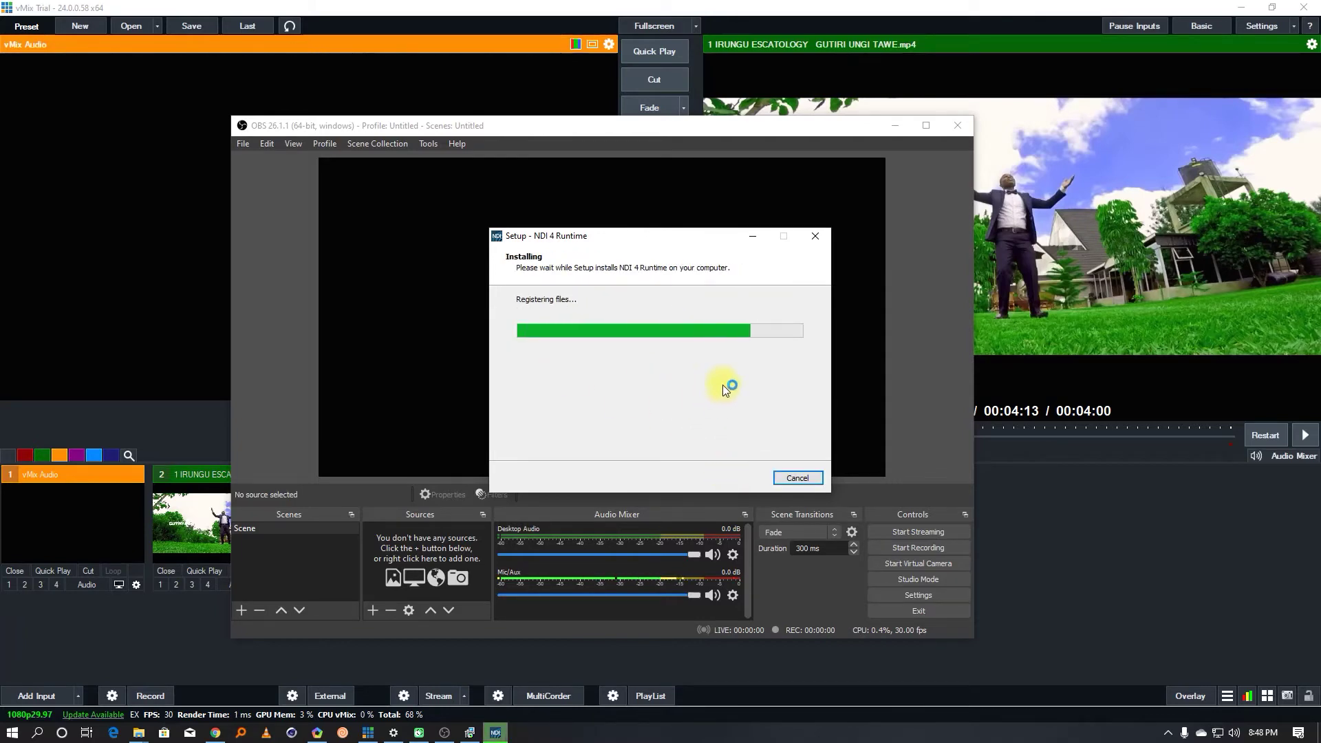
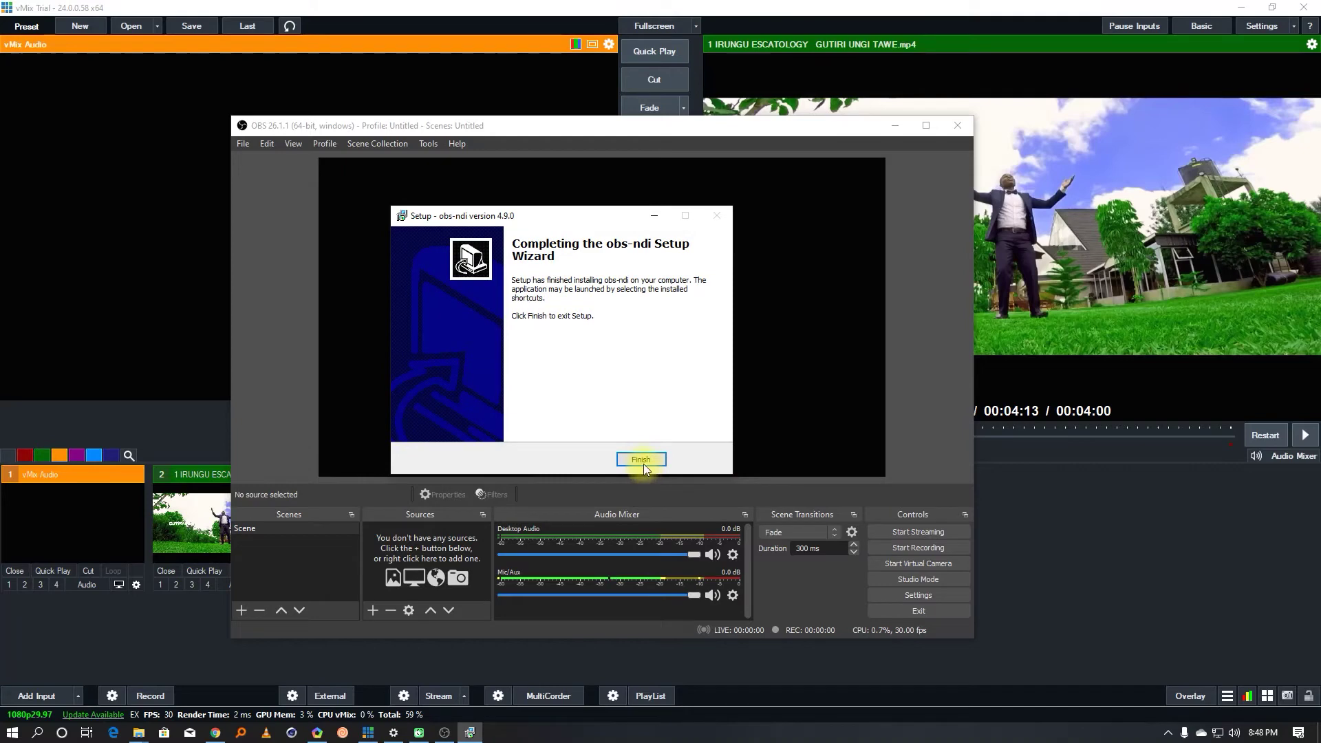
- Restart OBS Studio to load the NDI plugin and allow it through the firewall on private and public networks
left_click(430, 144)
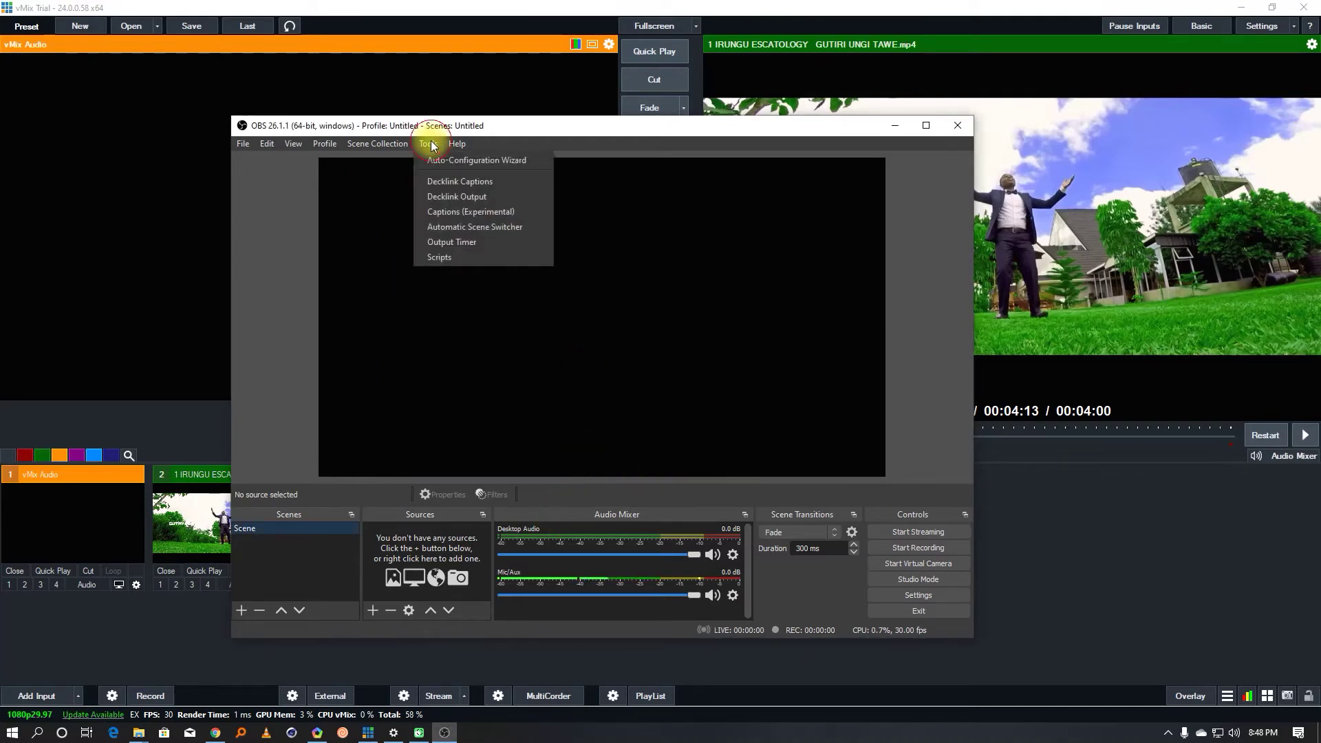
key("Right")
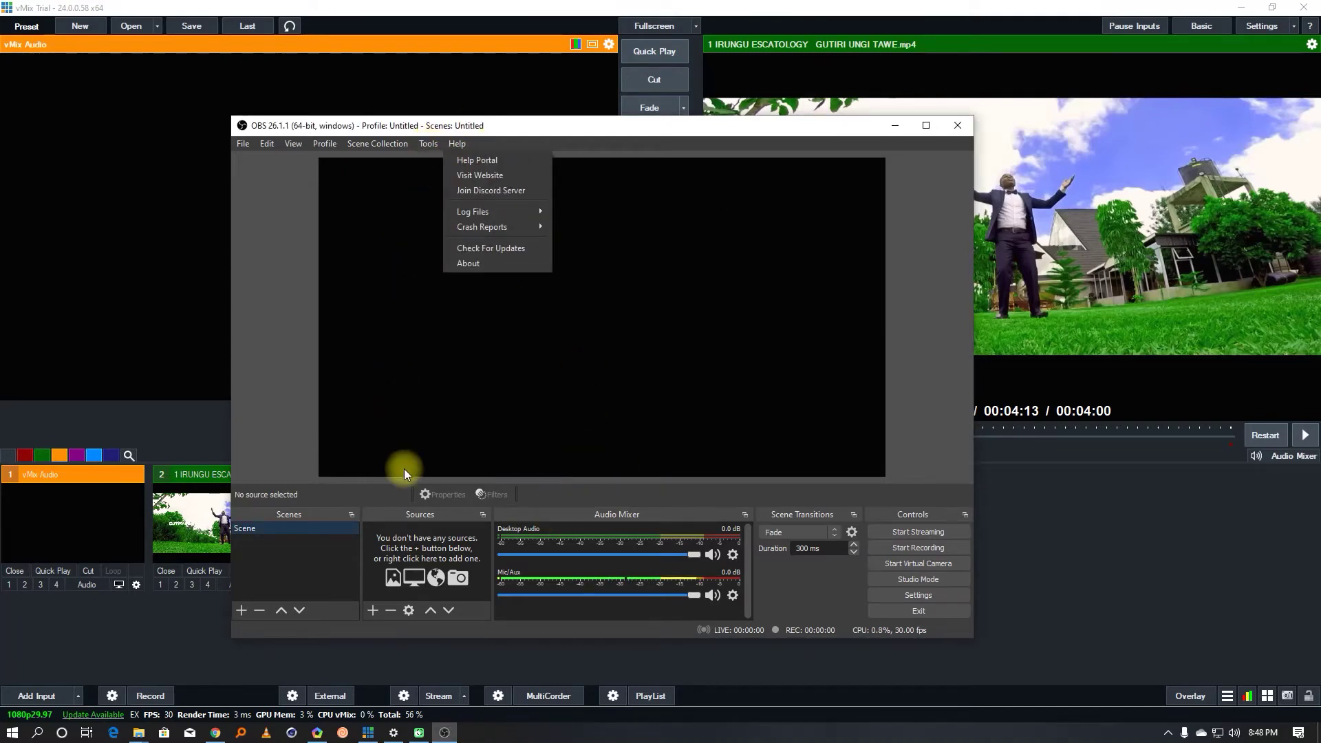
left_click(957, 126)
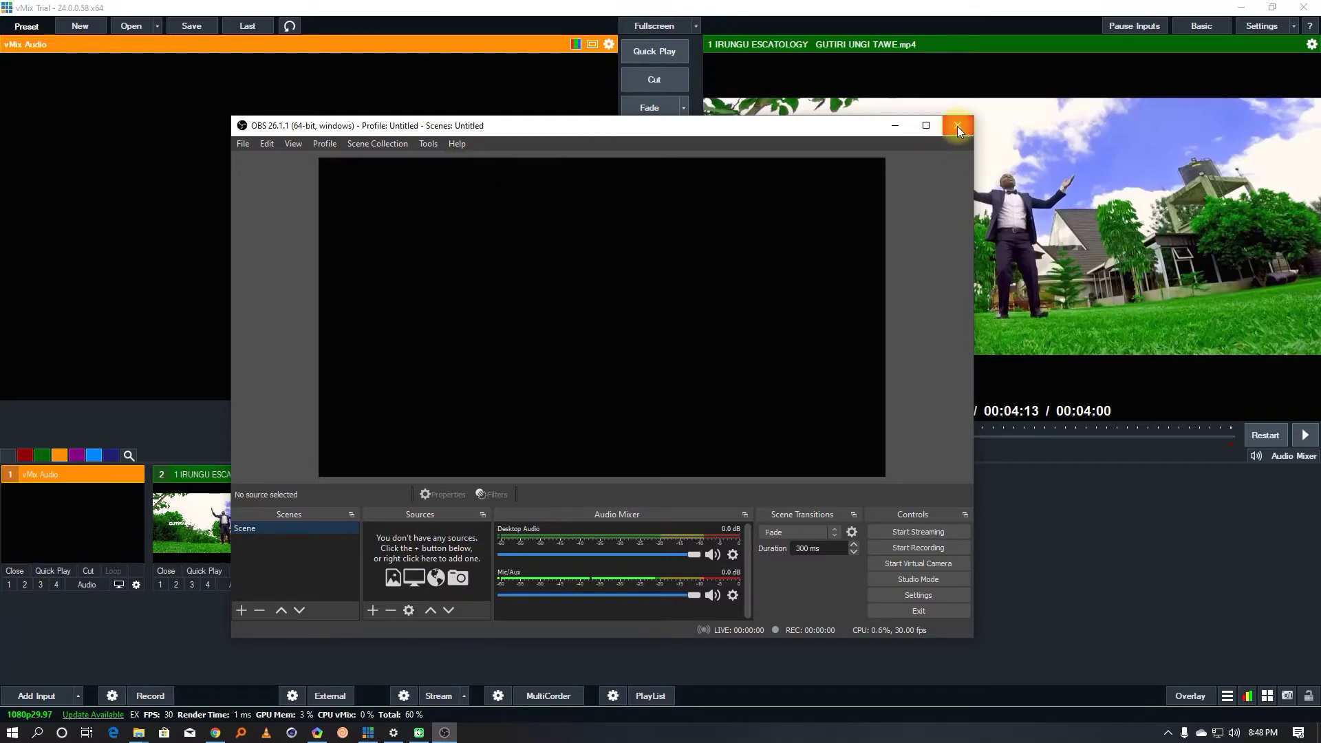
left_click(956, 125)
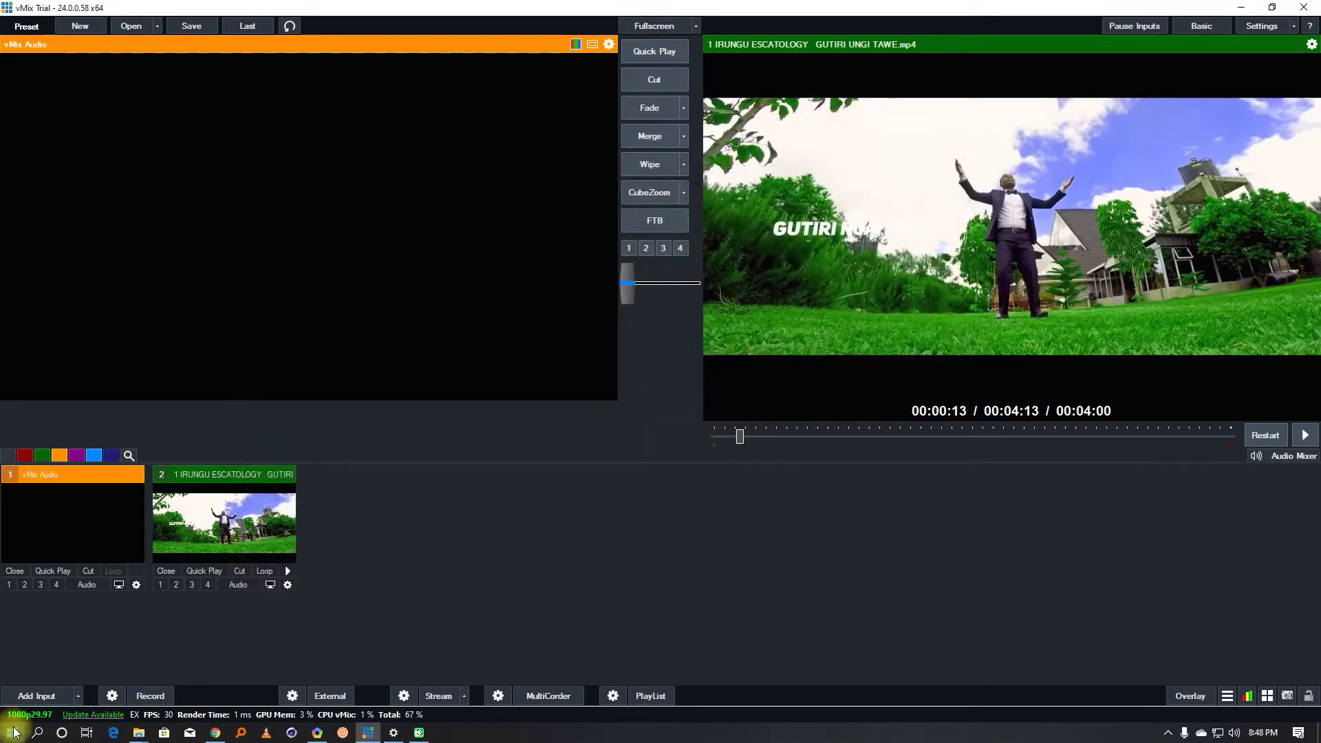
left_click(13, 733)
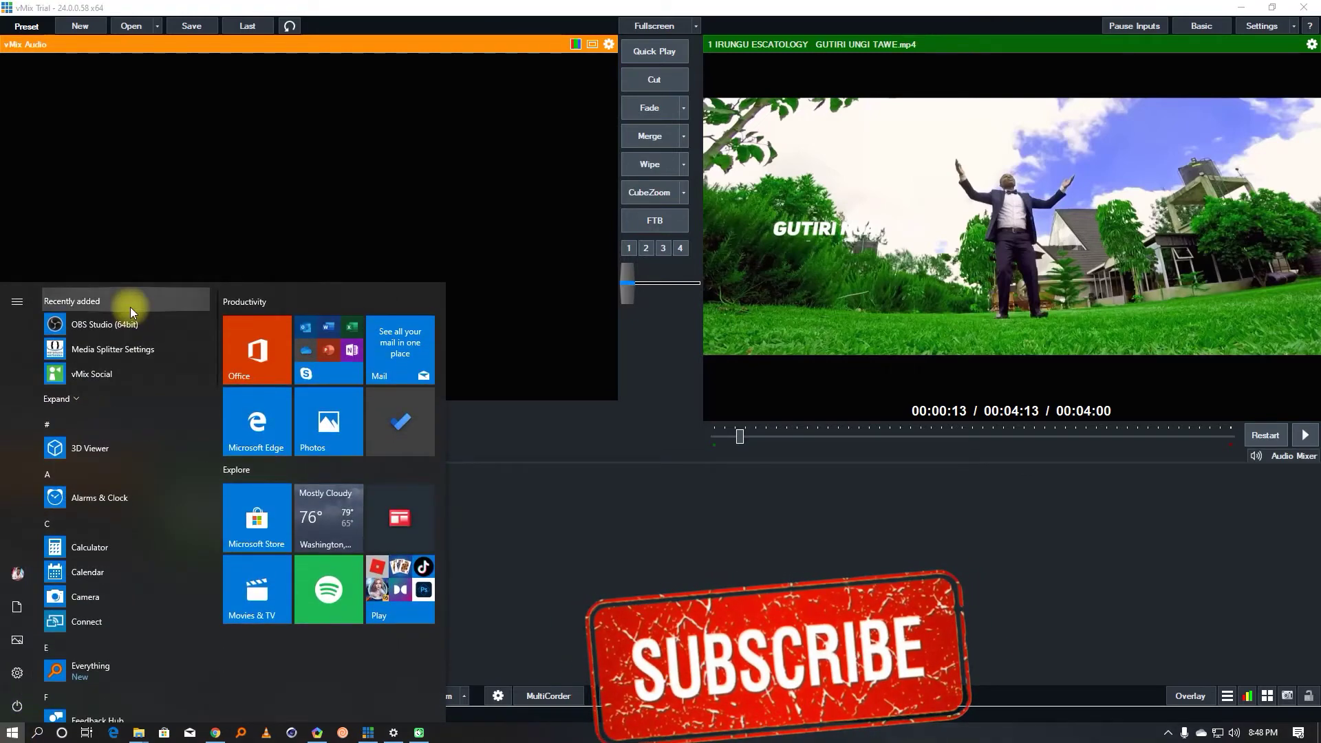
left_click(127, 330)
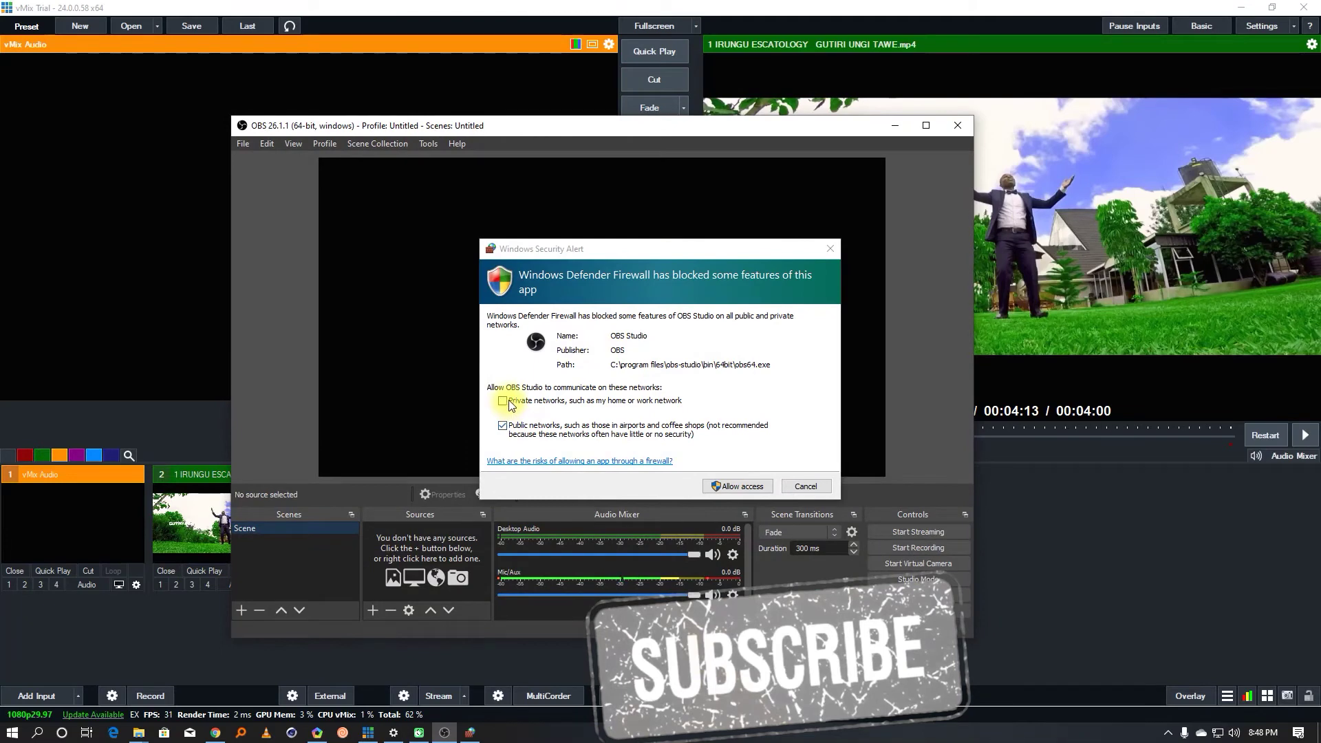
left_click(510, 404)
left_click(724, 489)
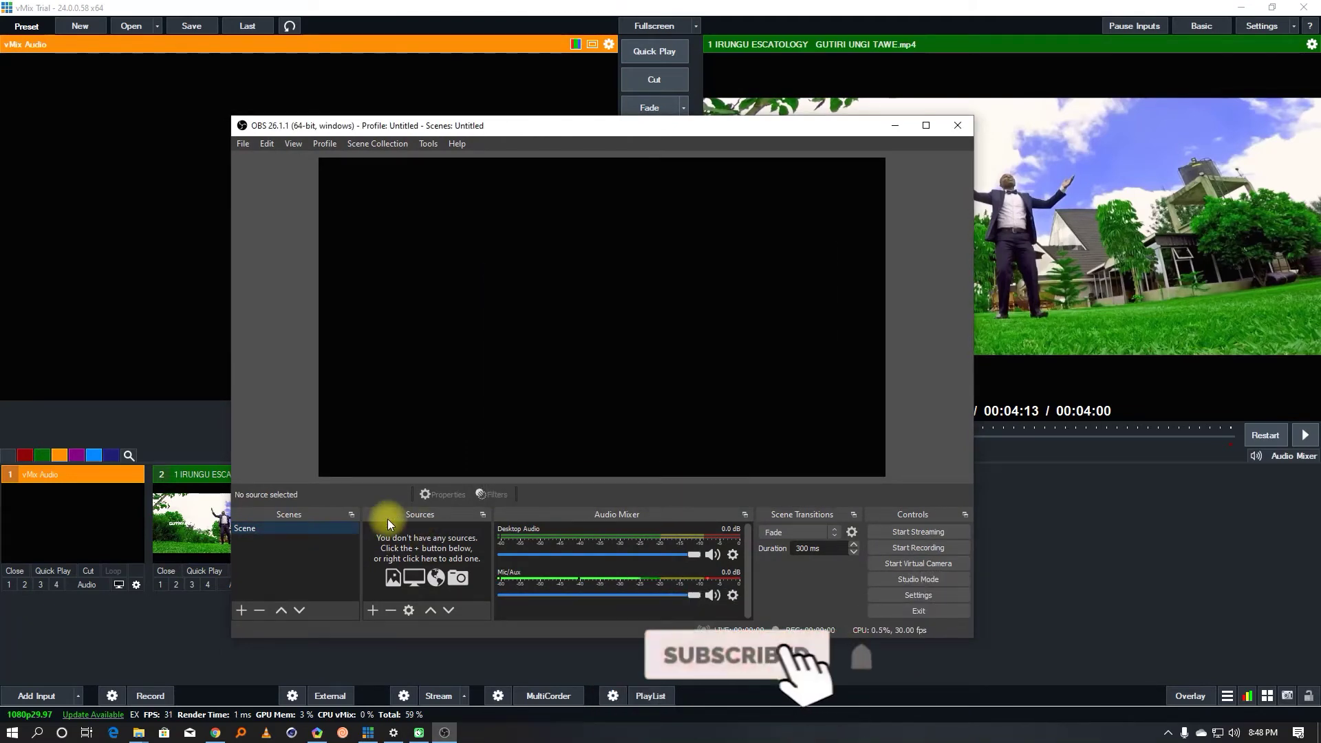
- Add a new visible NDI Source to the scene, keeping the default name
left_click(373, 610)
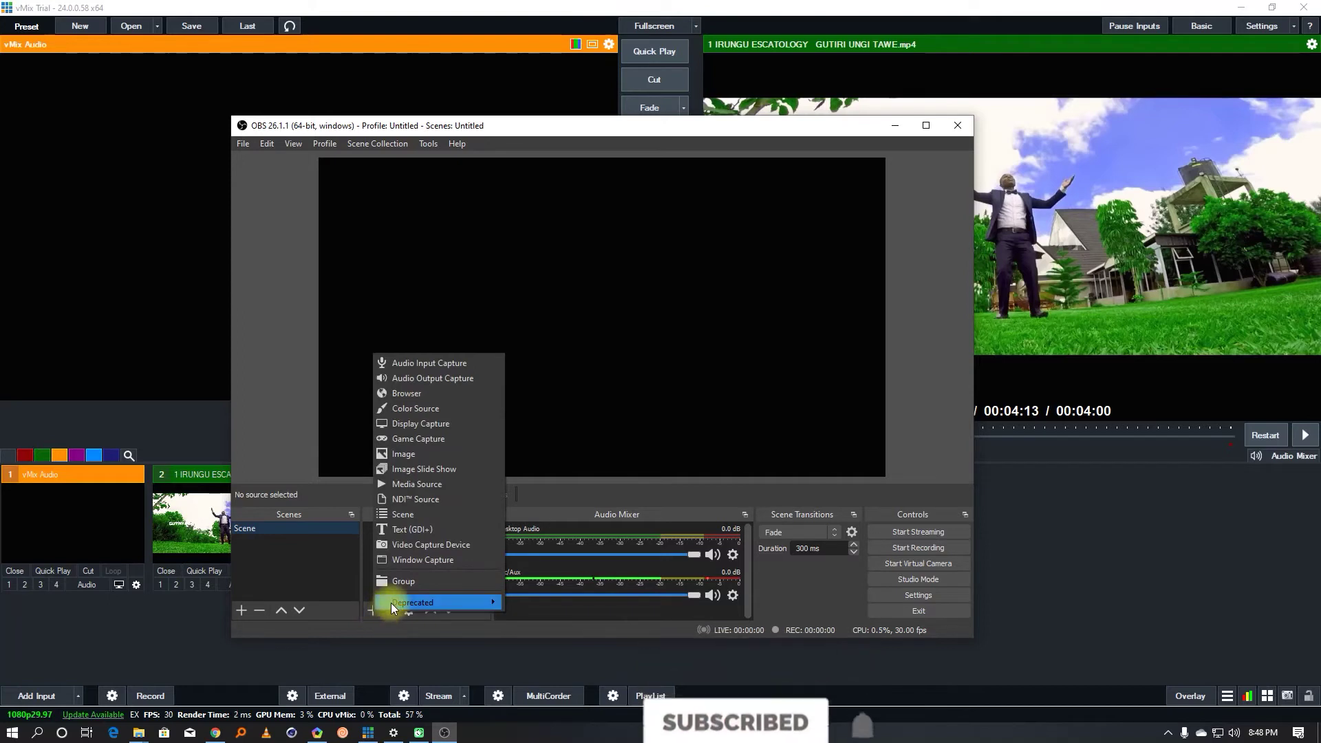
left_click(1146, 705)
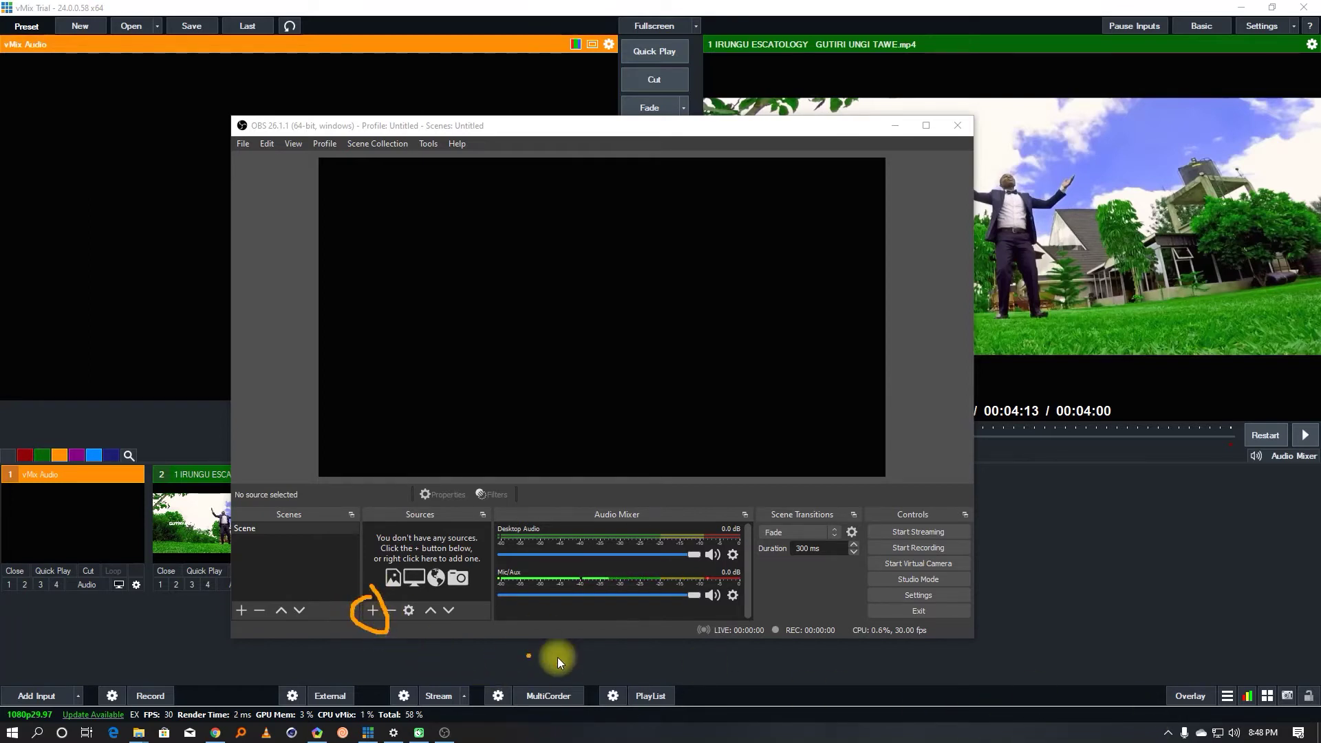
left_click(372, 615)
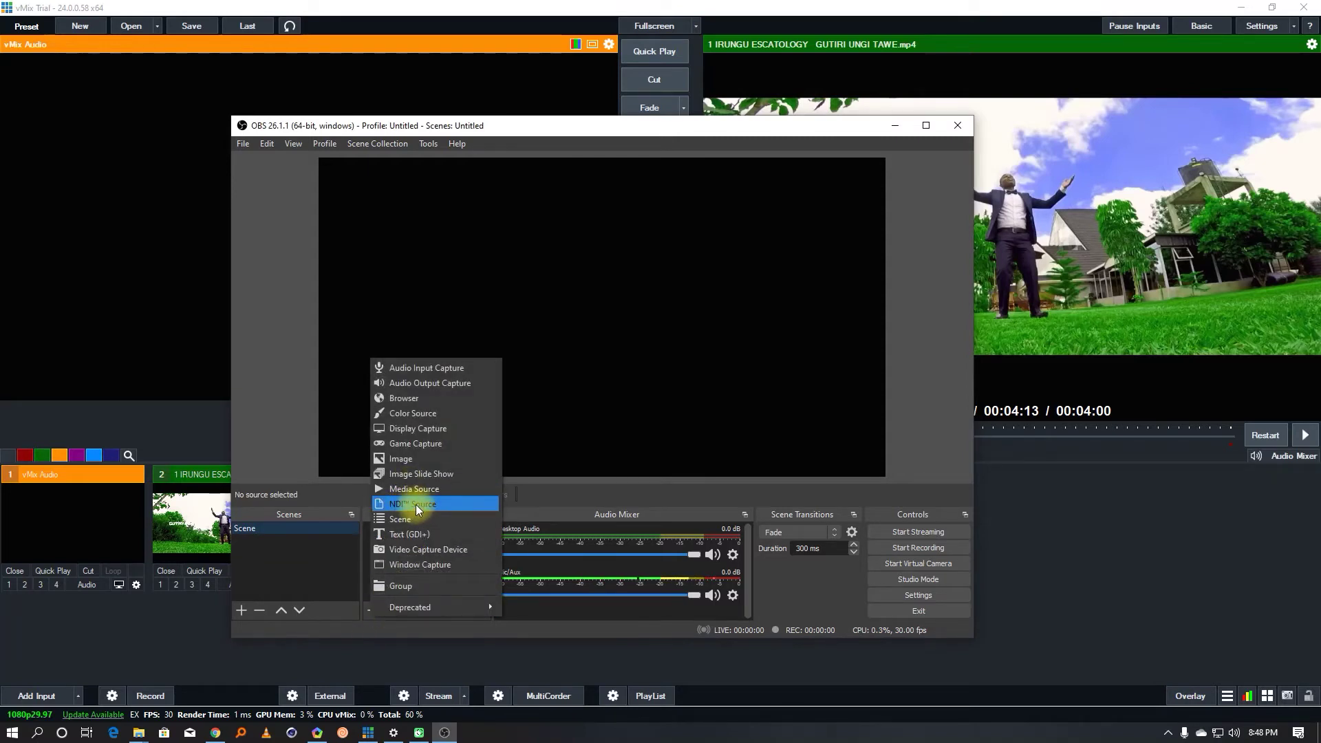
left_click(415, 505)
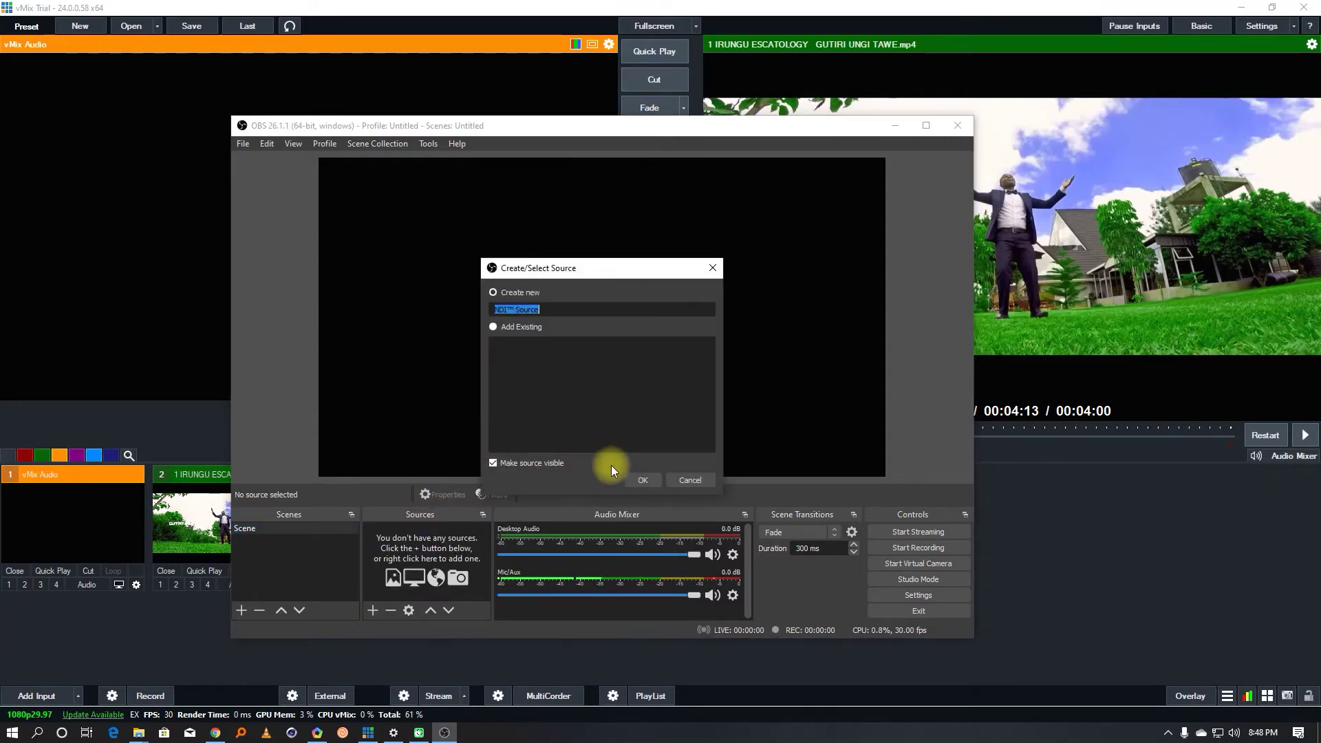
left_click(639, 479)
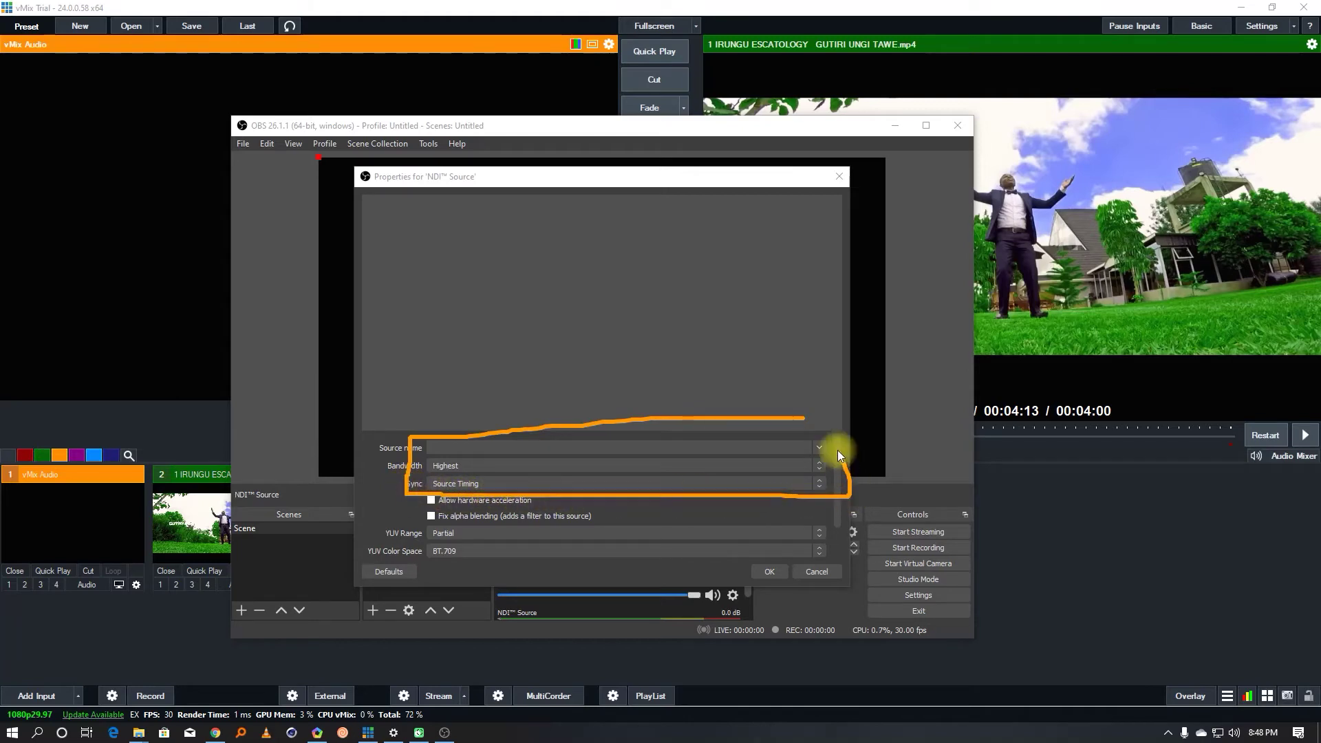
- Assign vMix - Output 1 as the NDI source's feed, keeping Highest bandwidth and Source Timing sync
mouse_move(845, 464)
left_mouse_down()
mouse_move(832, 407)
mouse_move(801, 418)
left_mouse_up()
right_click(1180, 712)
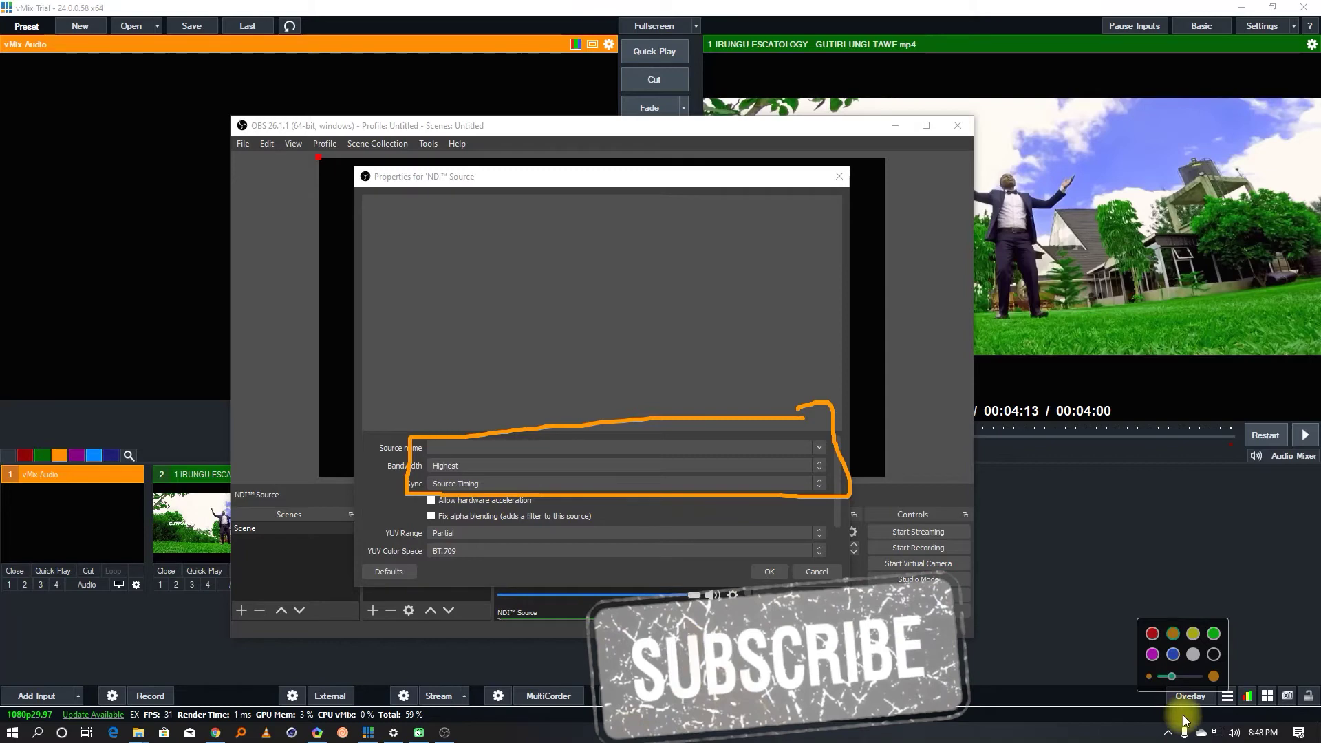
left_click(793, 463)
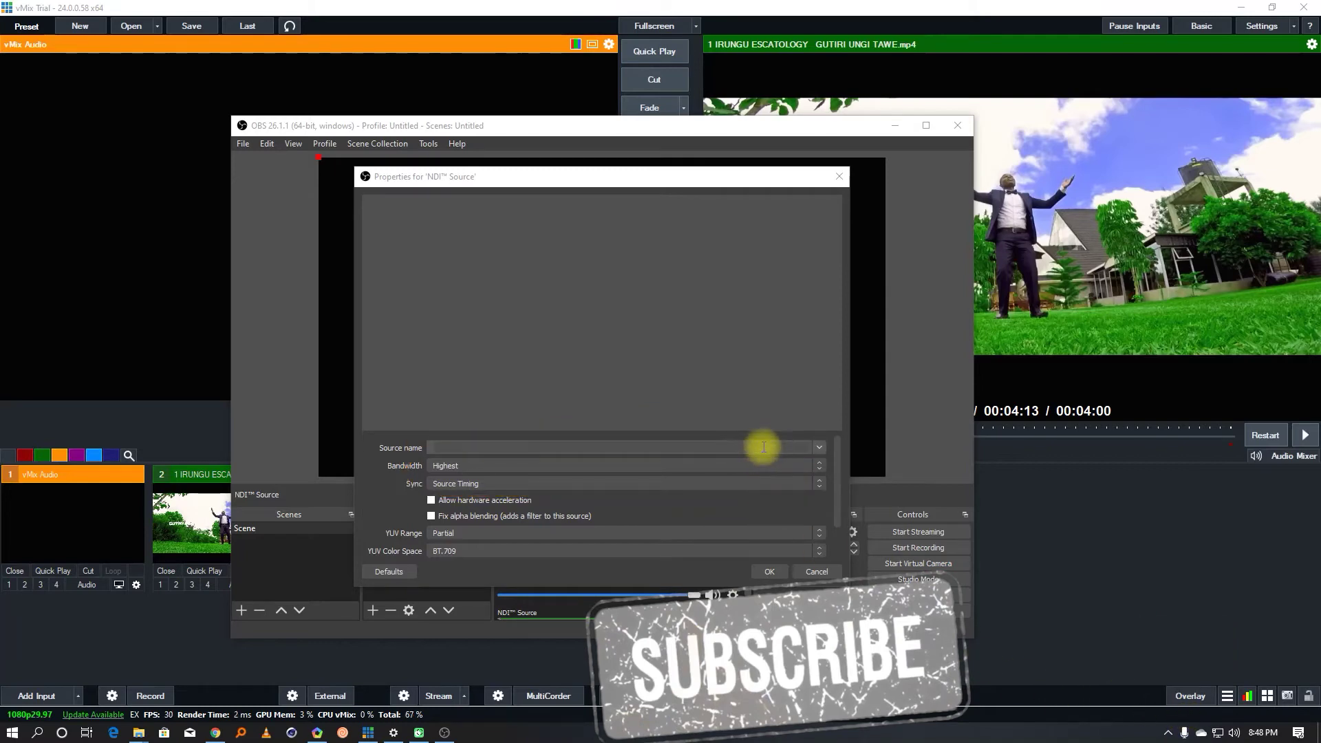
left_click(819, 449)
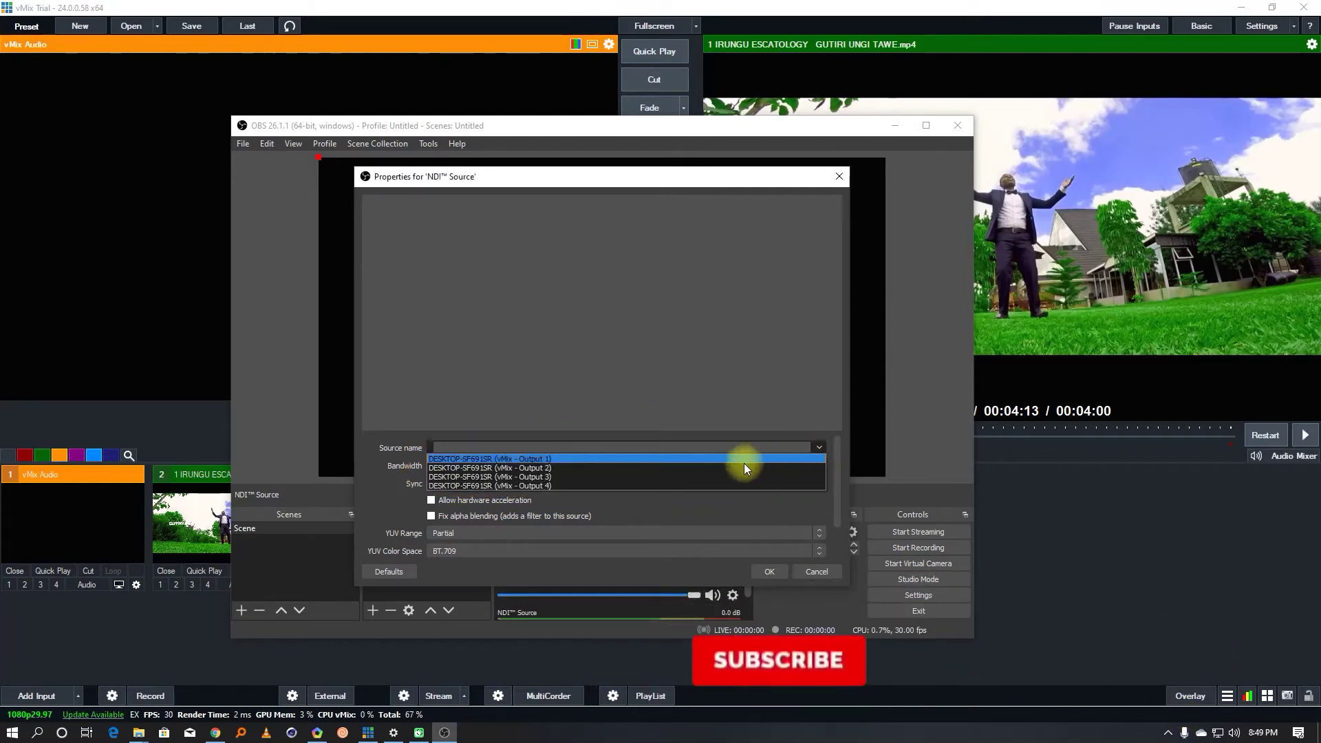
left_click(543, 458)
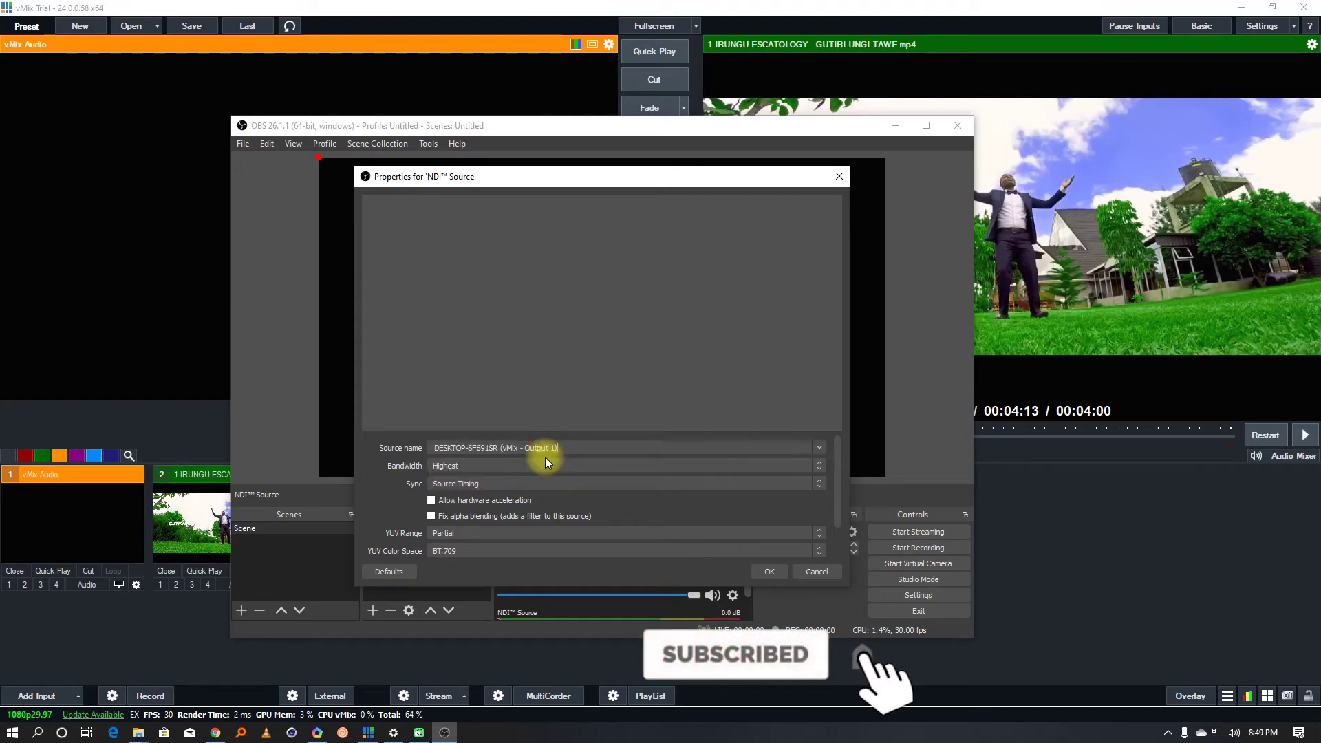
left_click(768, 573)
- Enlarge the NDI source to about three quarters of the canvas width and center it in the preview
left_click_drag(535, 130, 393, 82)
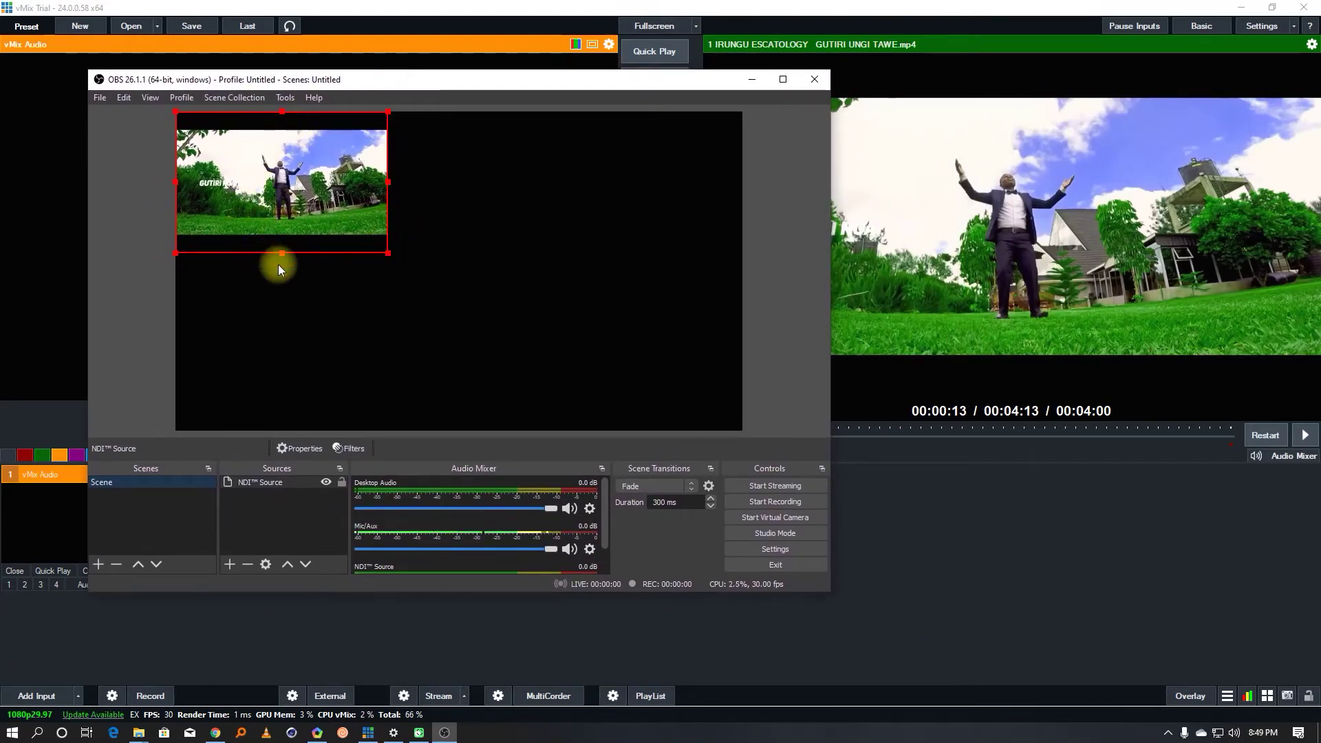
left_click_drag(386, 253, 613, 401)
left_click_drag(507, 303, 566, 314)
- Play the input 2 video in vMix and shrink and reposition the OBS window so both outputs can be compared
left_click_drag(544, 79, 755, 428)
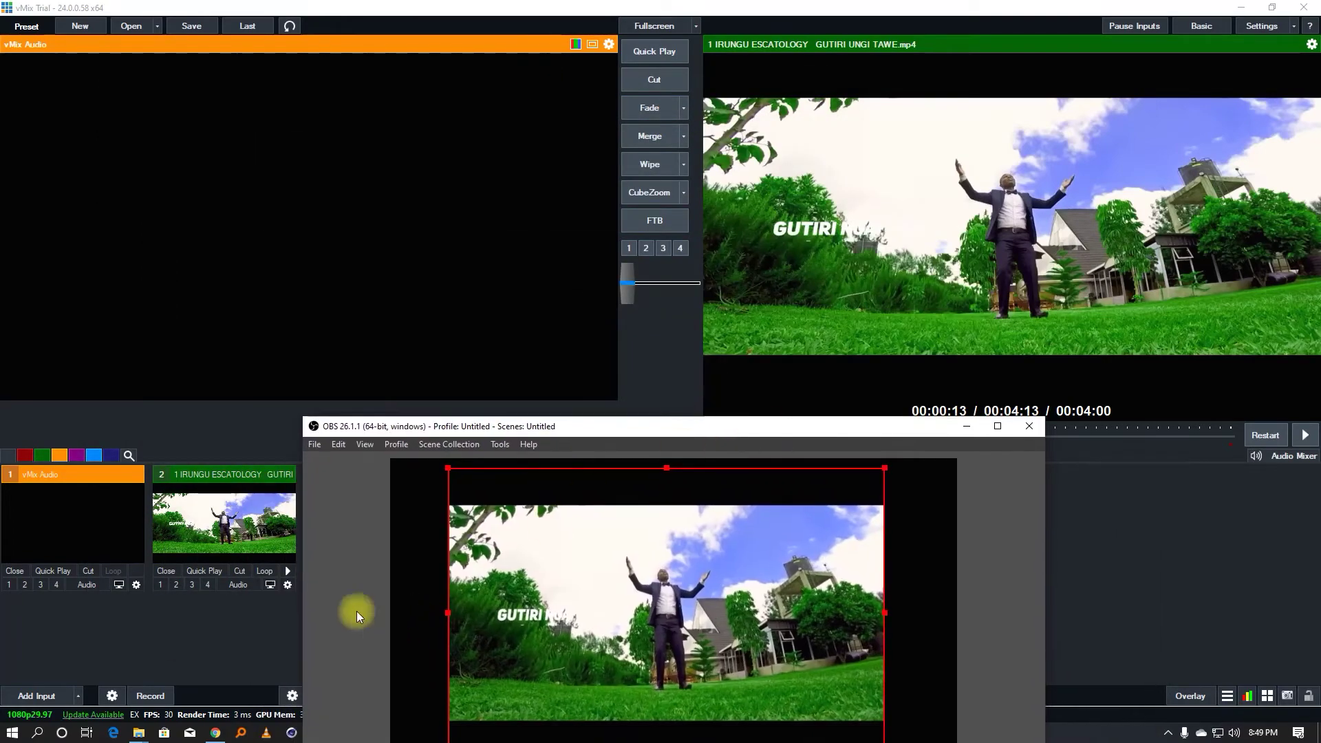
left_click(291, 572)
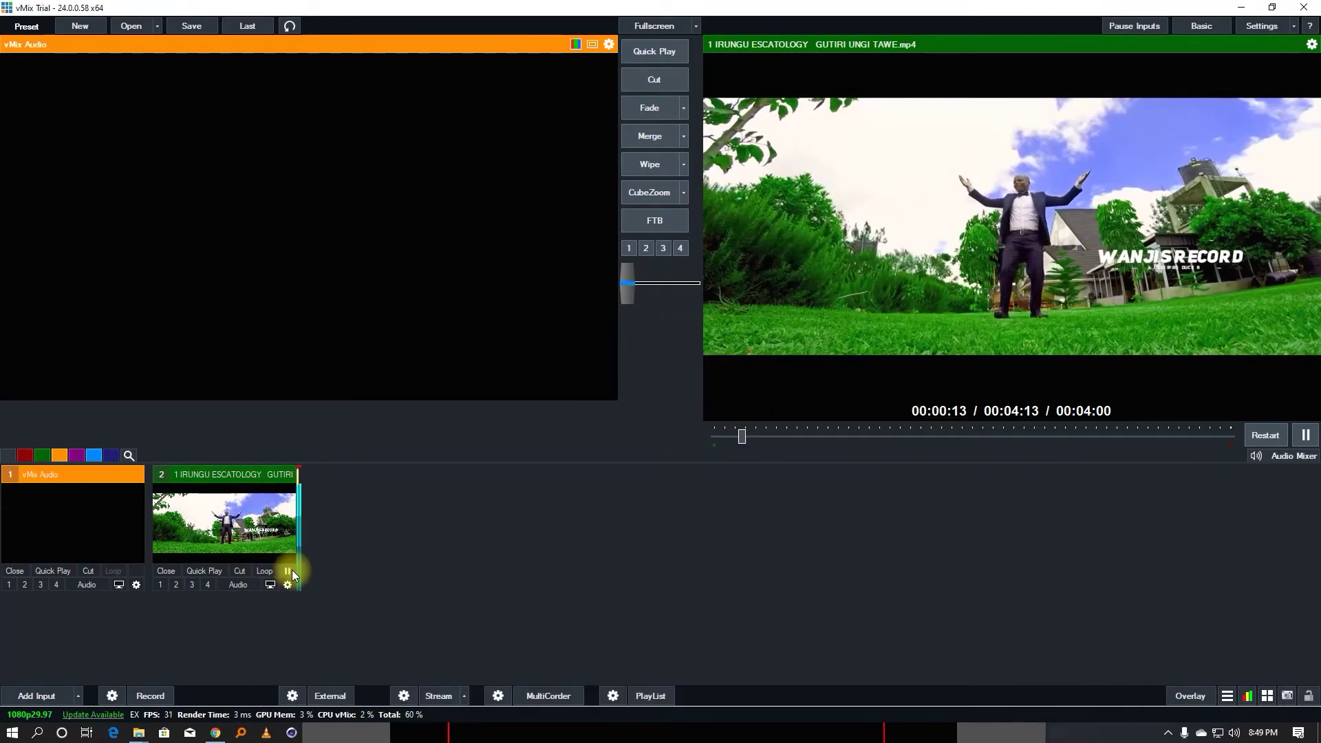
left_click(316, 737)
left_click_drag(523, 434, 248, 39)
left_click_drag(766, 221, 626, 221)
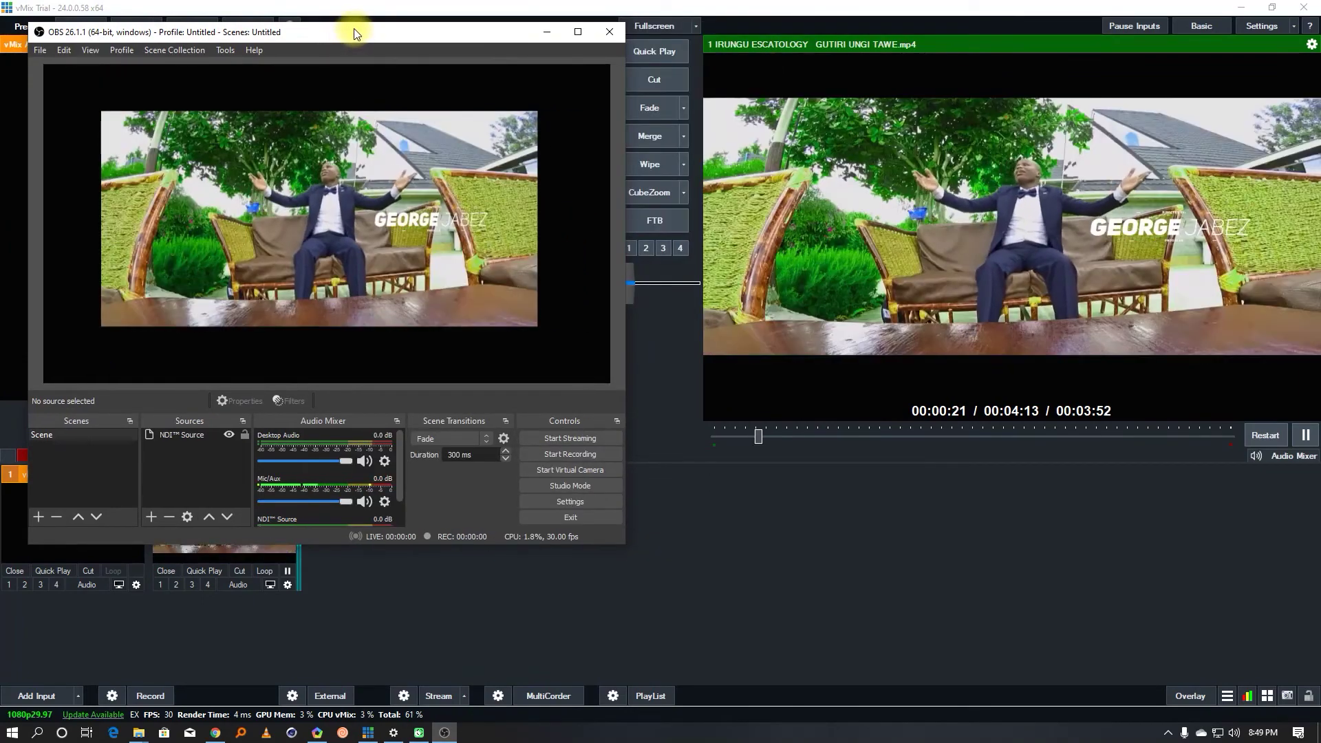
left_click_drag(375, 32, 716, 359)
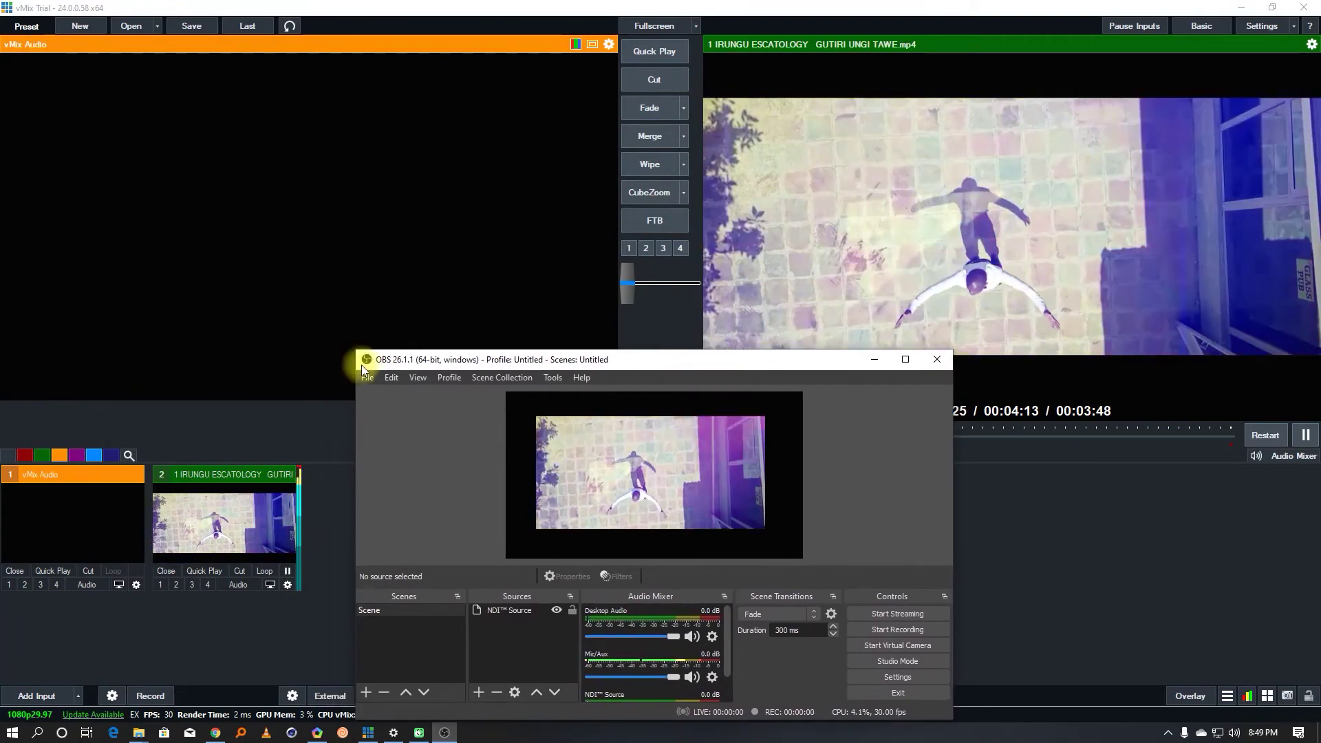
mouse_move(566, 360)
left_mouse_down()
mouse_move(616, 365)
mouse_move(553, 364)
left_mouse_up()
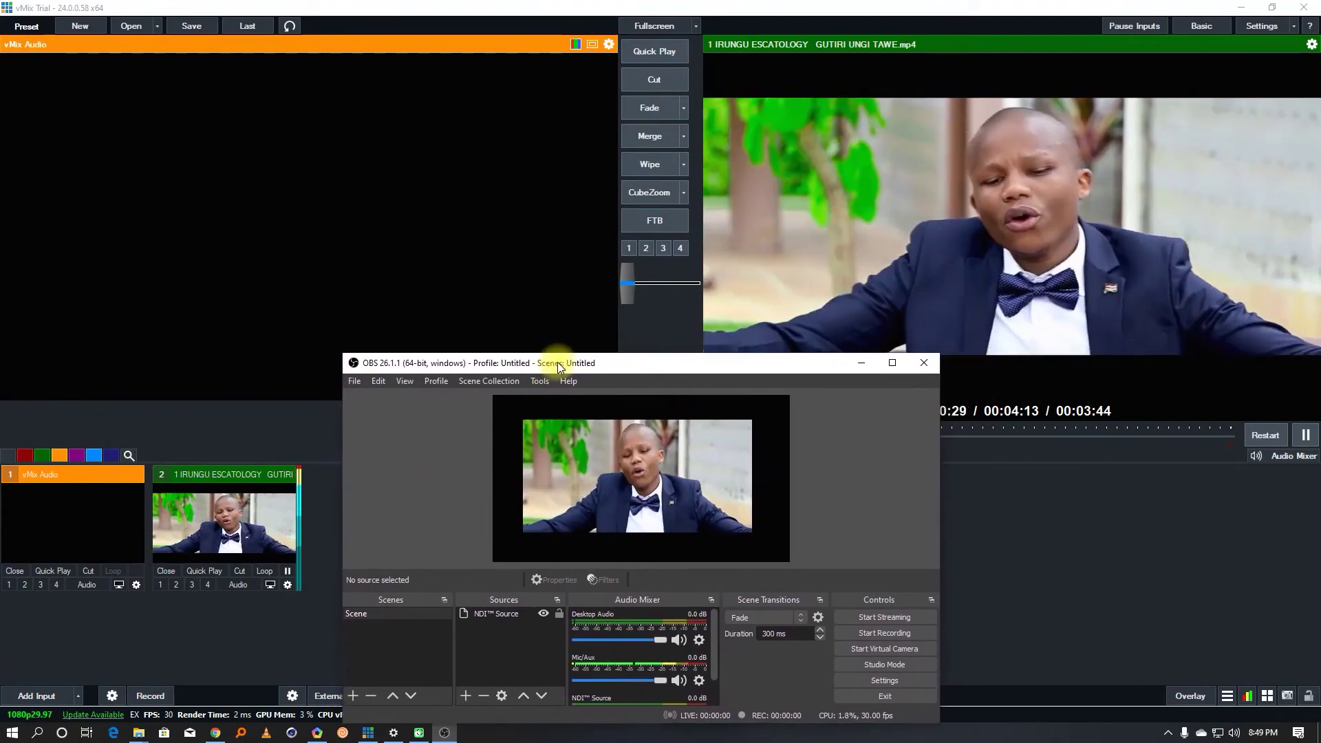
left_click(491, 617)
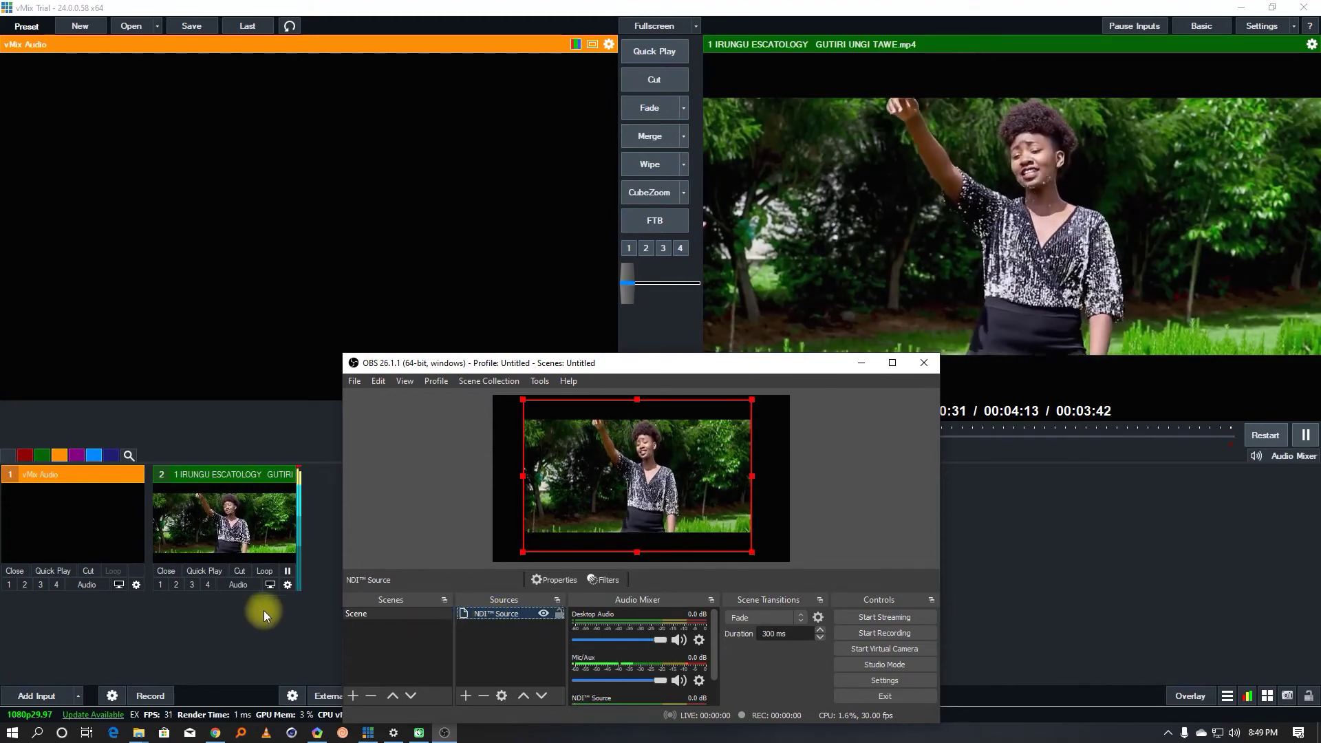
- Pause and resume the input 2 video in vMix, bringing OBS forward each time to compare its NDI feed
left_click(288, 571)
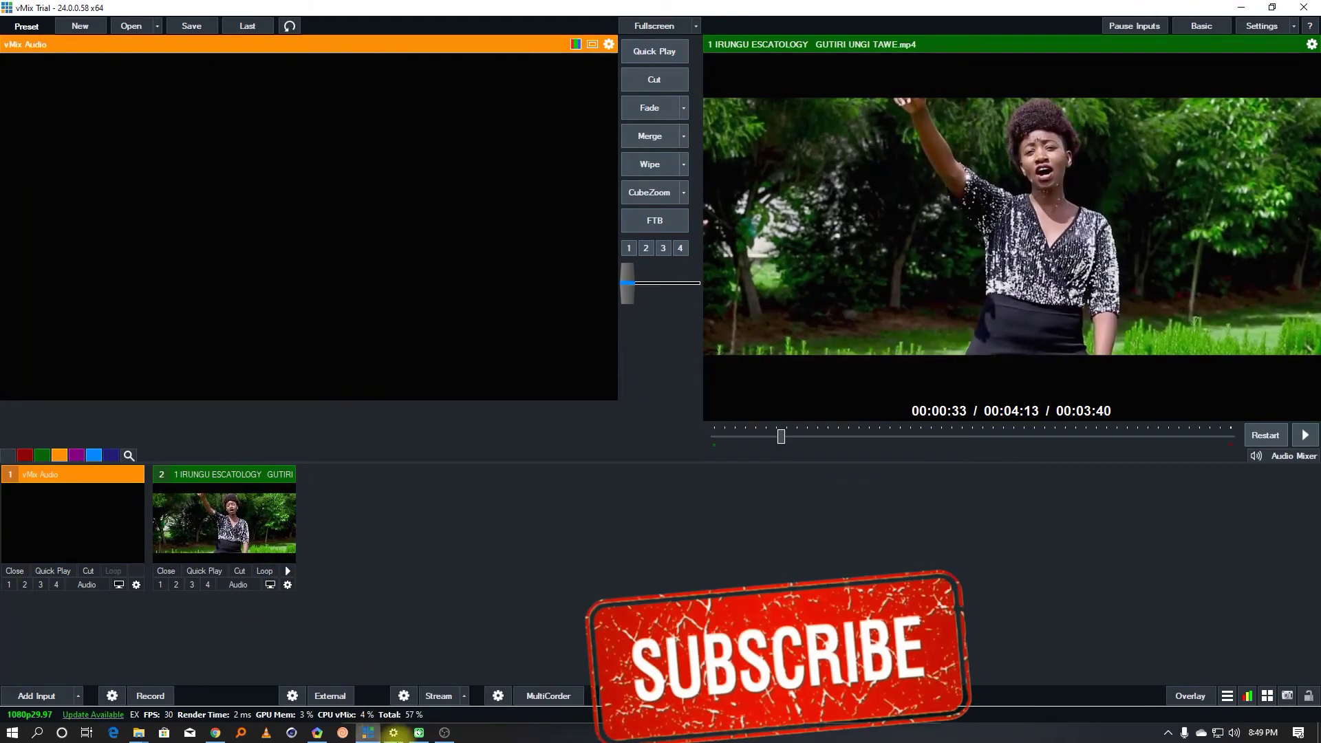
left_click(456, 735)
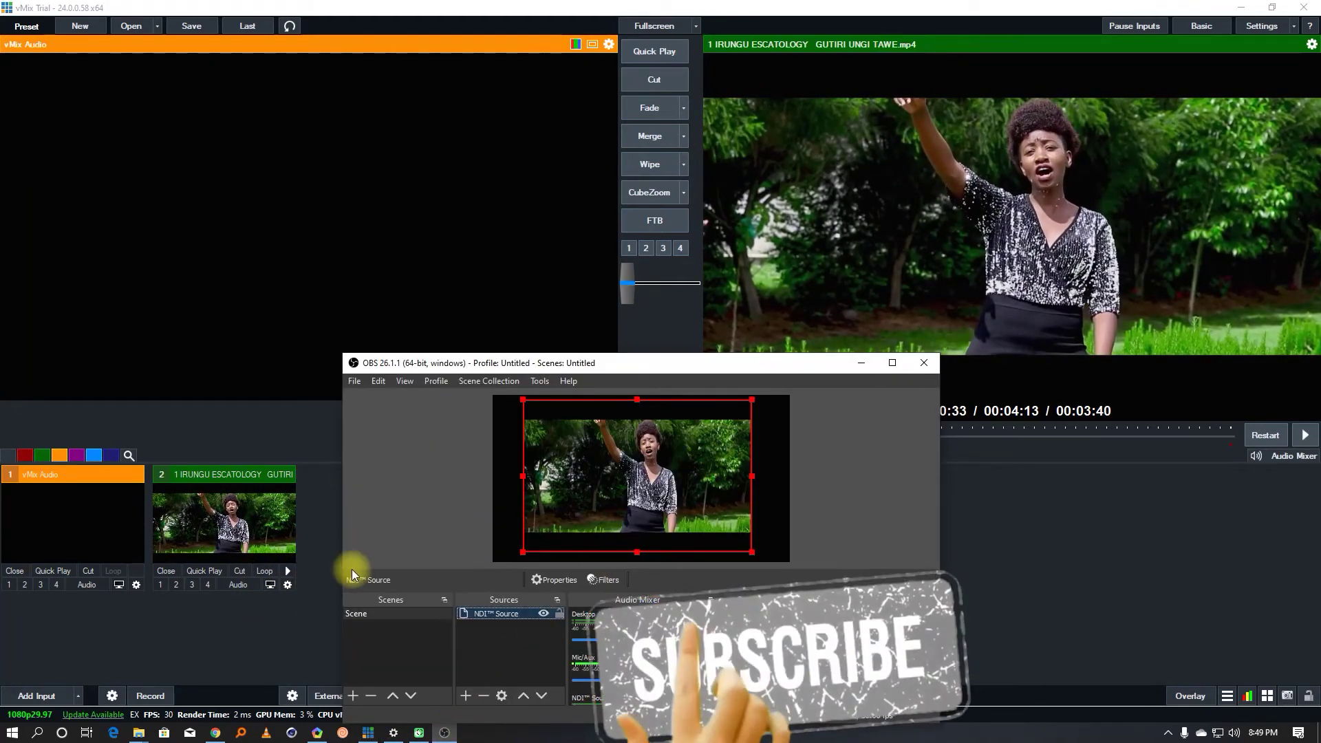
left_click(289, 571)
left_click(445, 733)
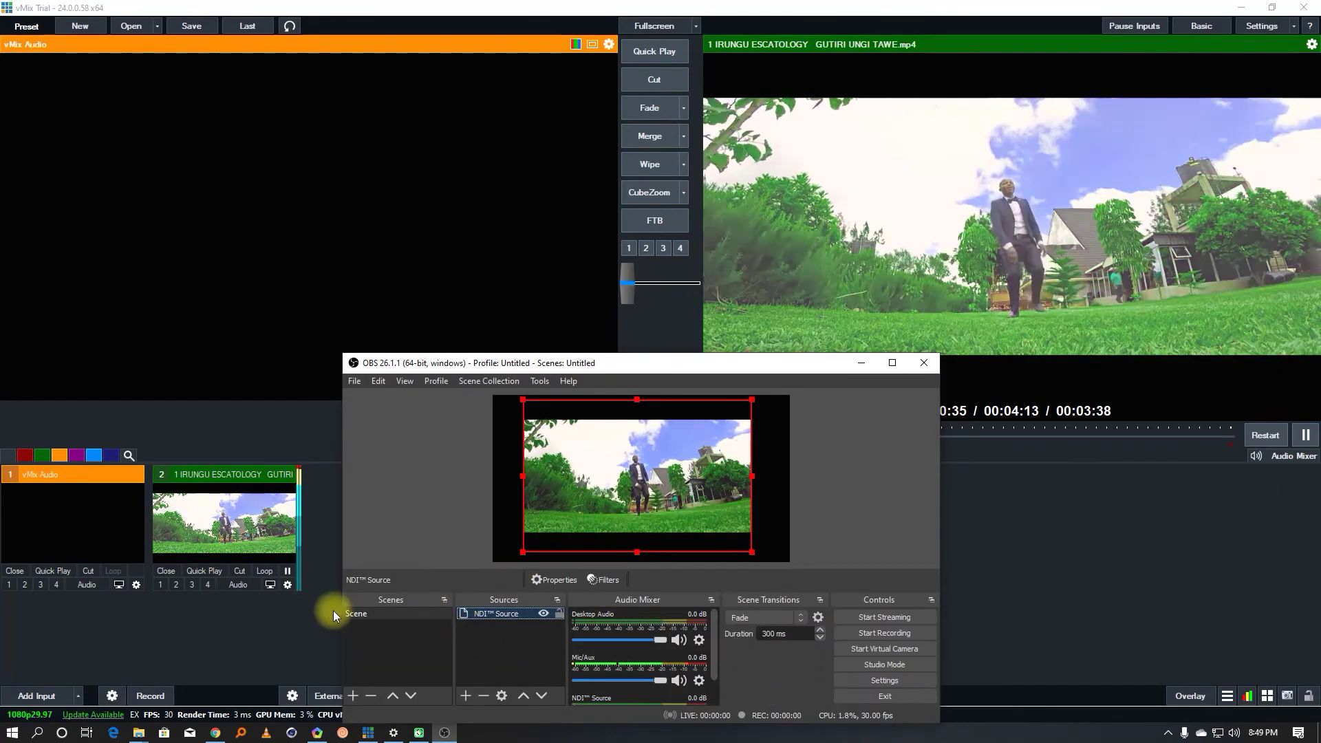
- Pause the input 2 video in vMix and close that input
left_click(288, 572)
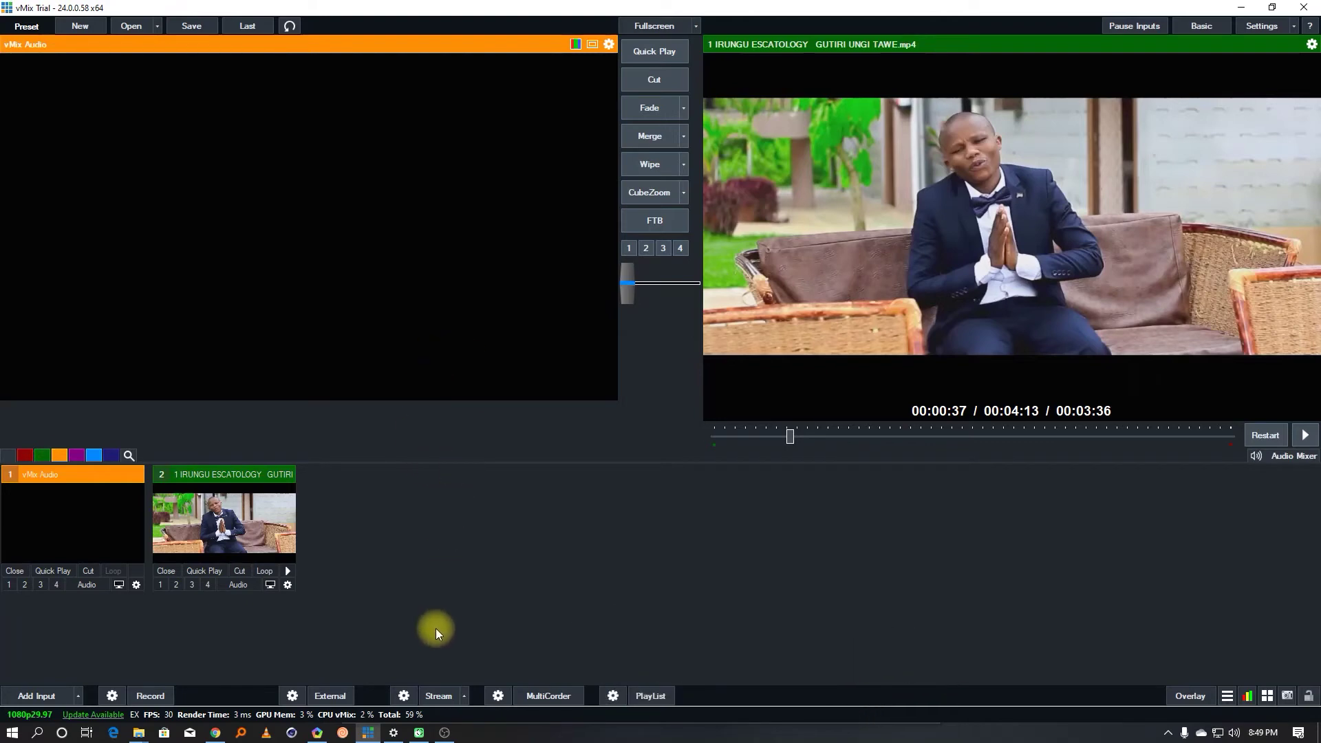
left_click(444, 732)
left_click(196, 541)
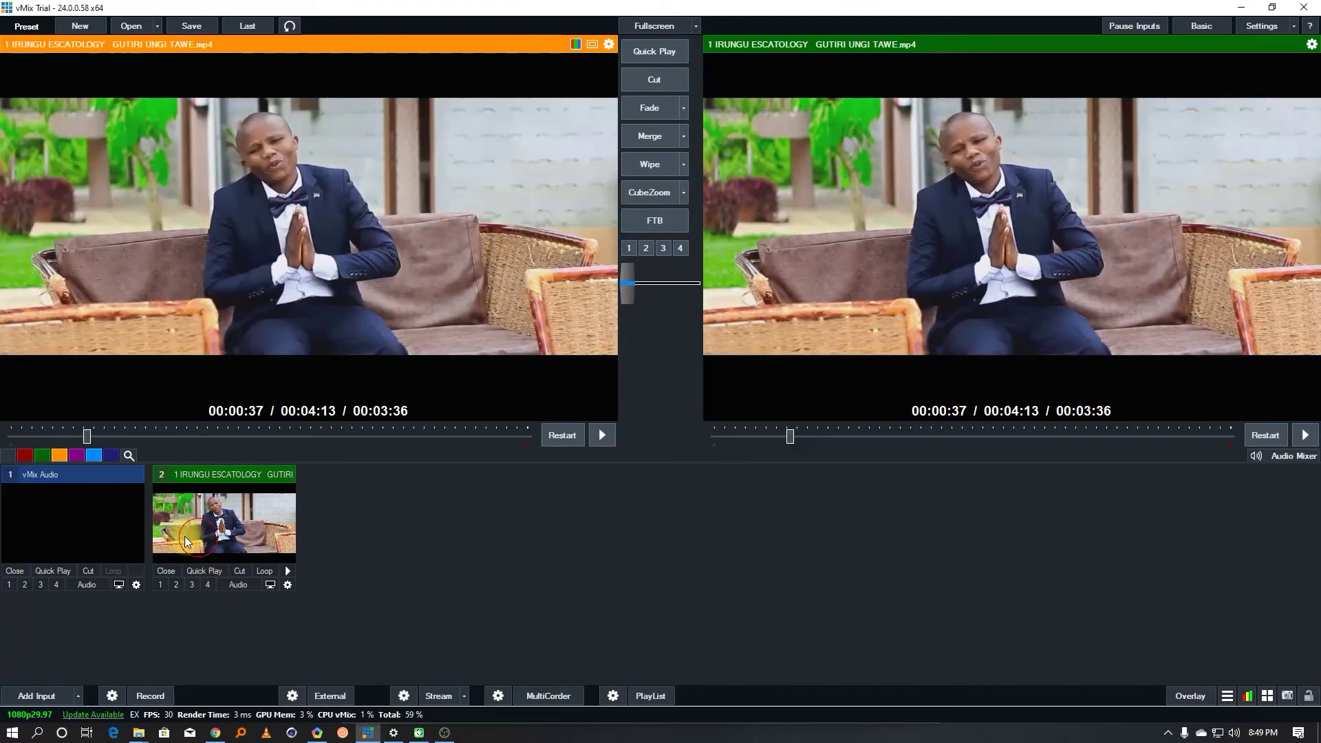
left_click(163, 572)
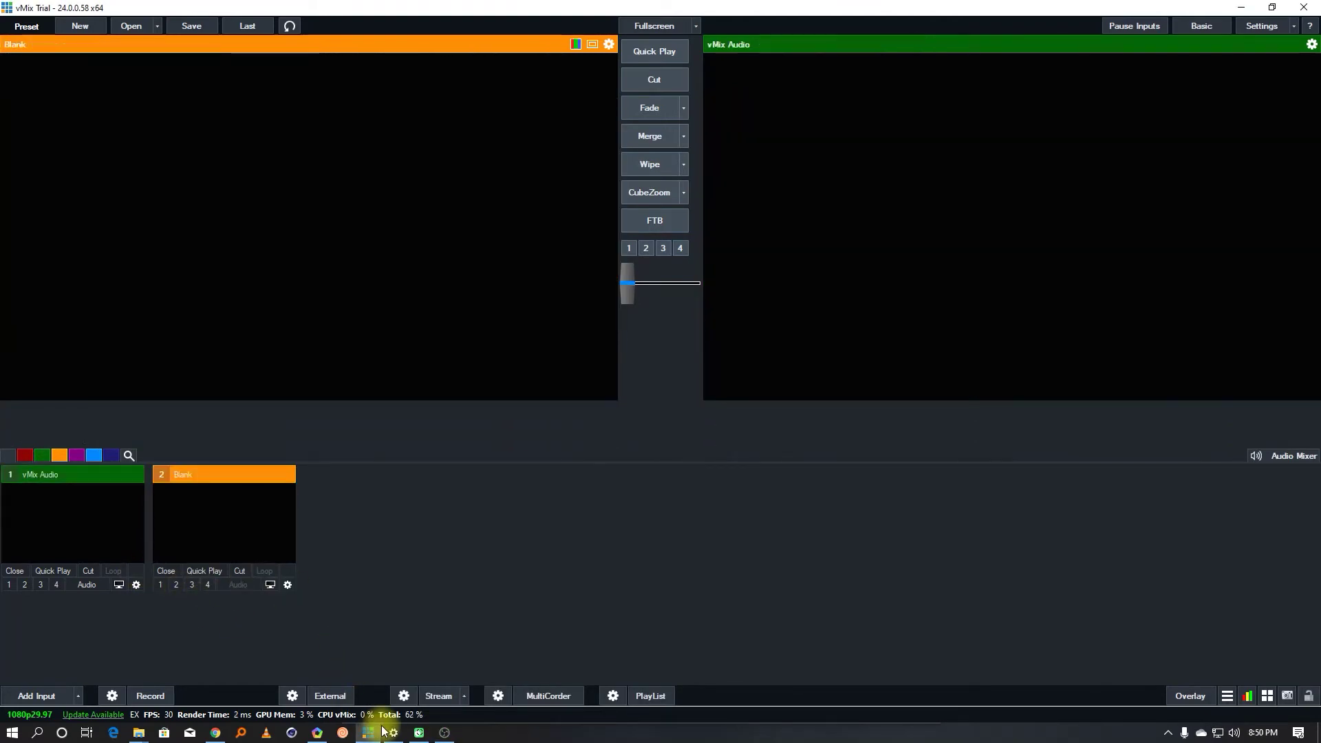
- Switch to OBS, move its window higher on the desktop, and remove the NDI source from the scene
left_click(445, 733)
left_click_drag(618, 363, 455, 108)
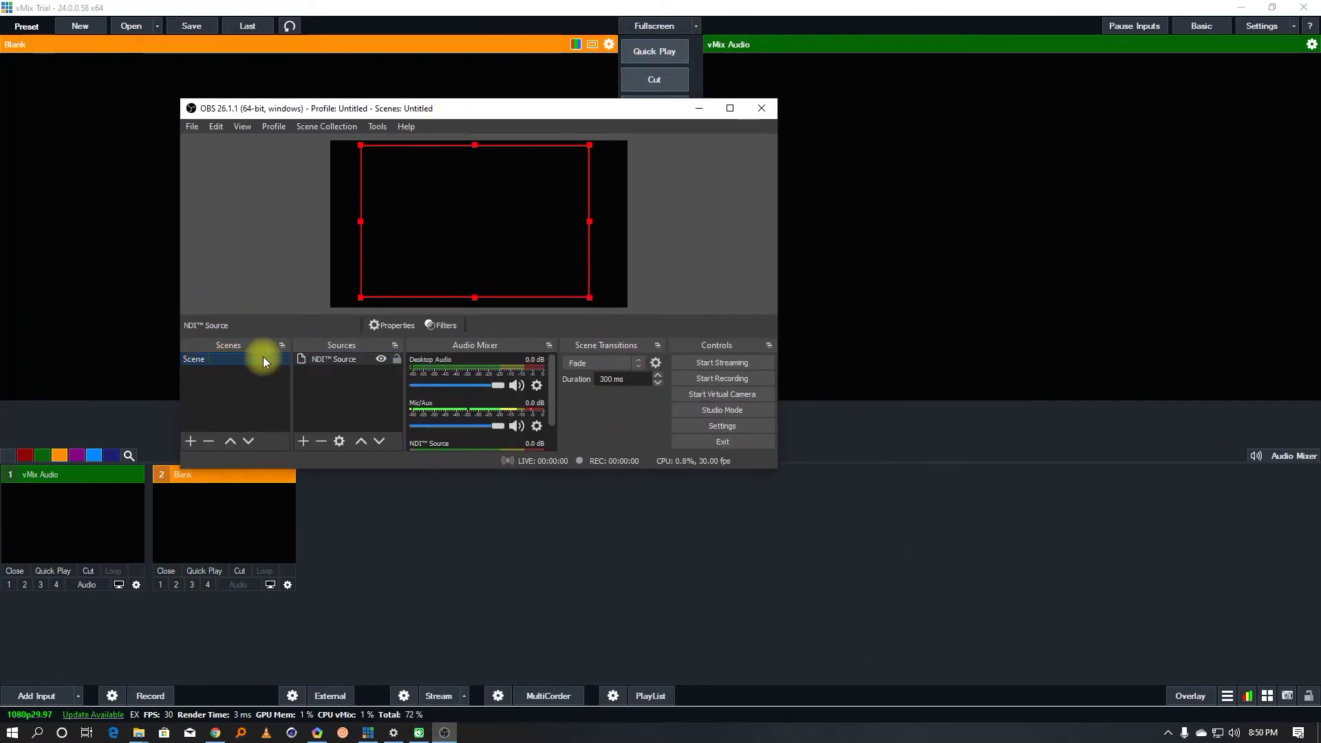
key("Delete")
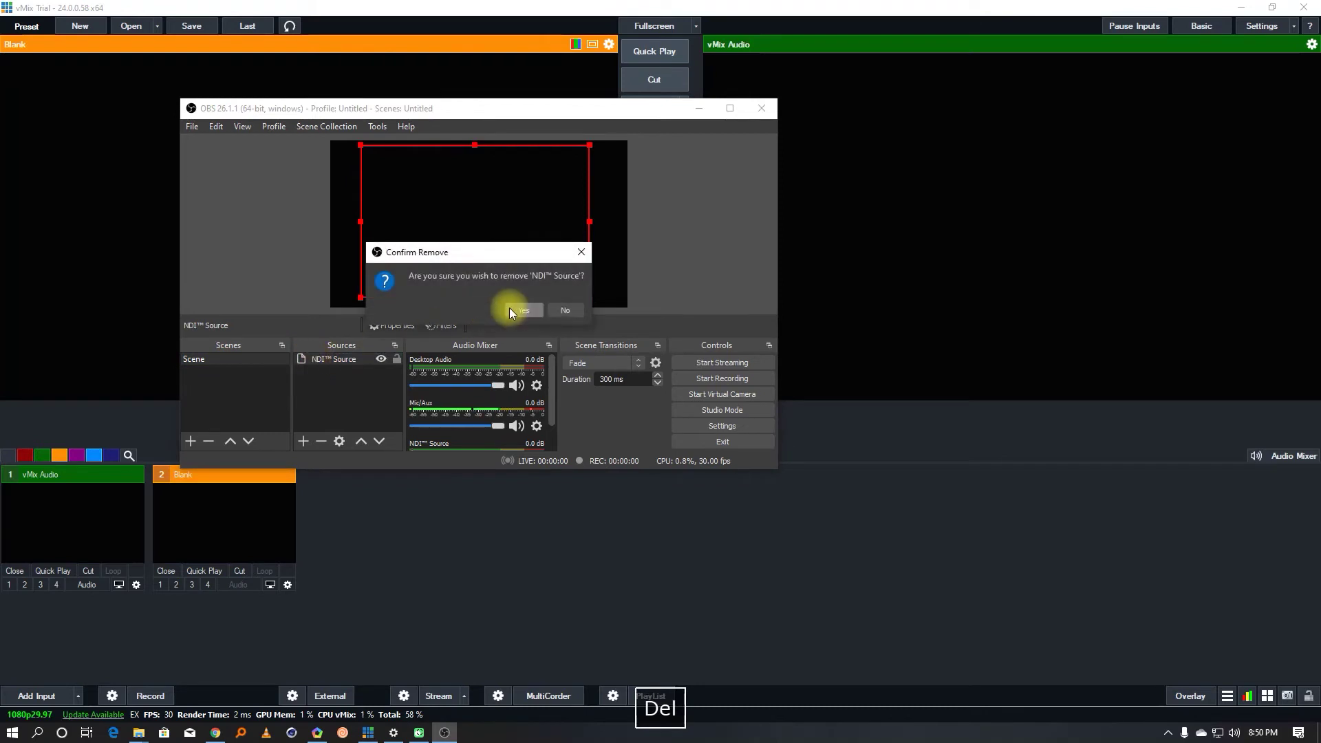
left_click(507, 308)
- Add a new Media Source to the OBS scene with the default name
left_click(303, 441)
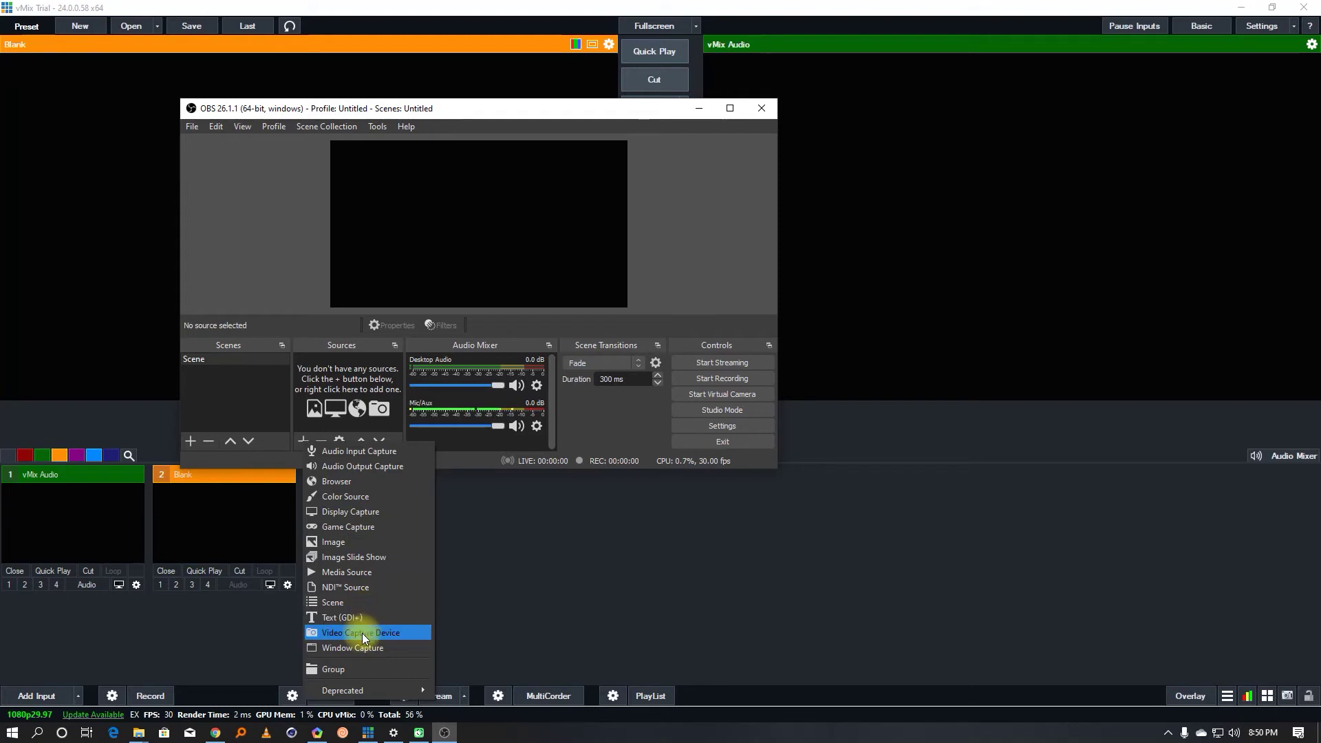
left_click(365, 575)
left_click(507, 387)
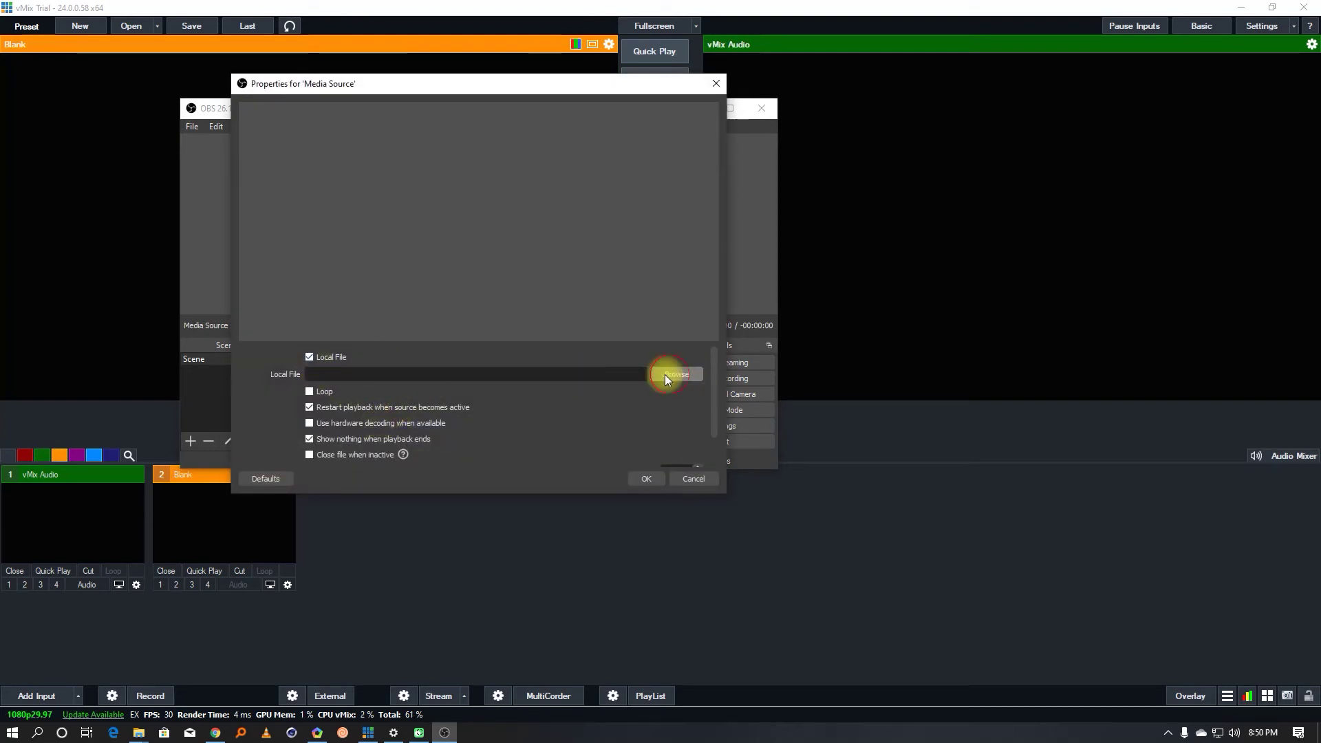
- Browse for the media source's local file in C:\Windows.old\Users\GFX\Downloads\Video
left_click(665, 374)
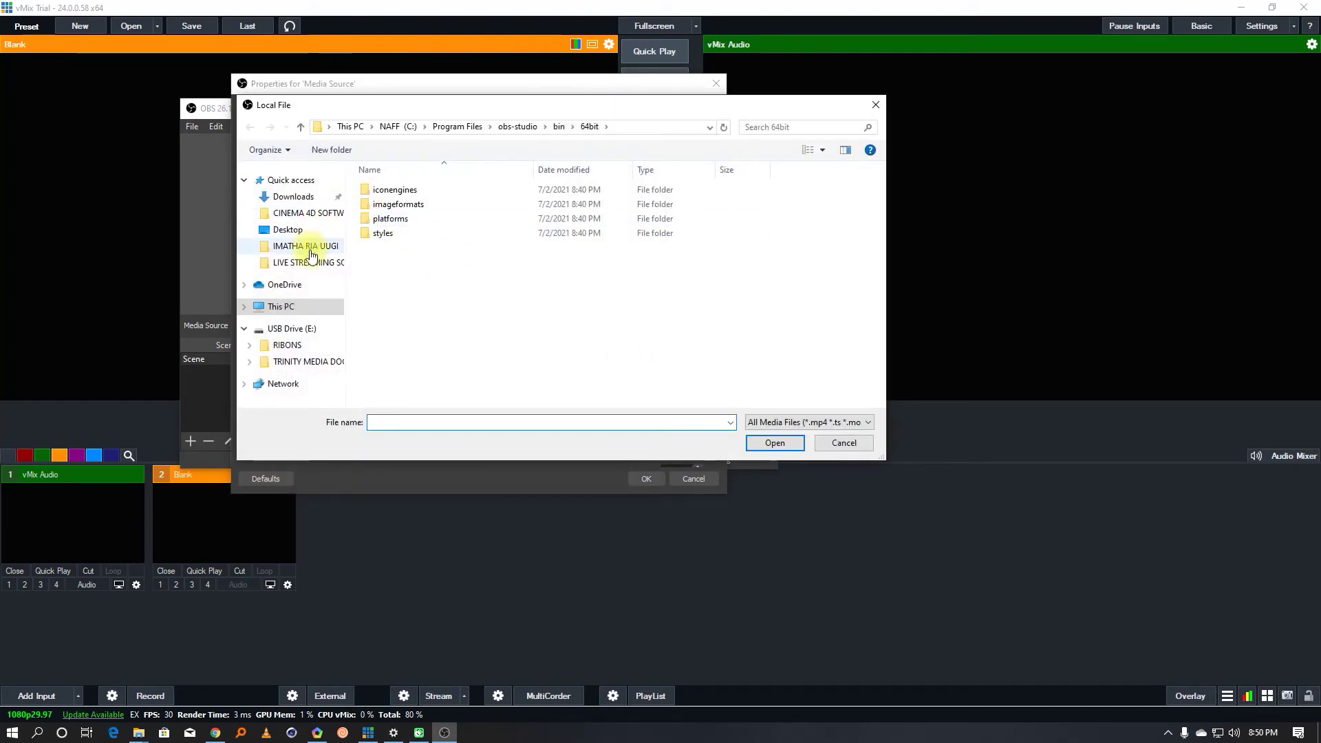
left_click(311, 252)
left_click(303, 263)
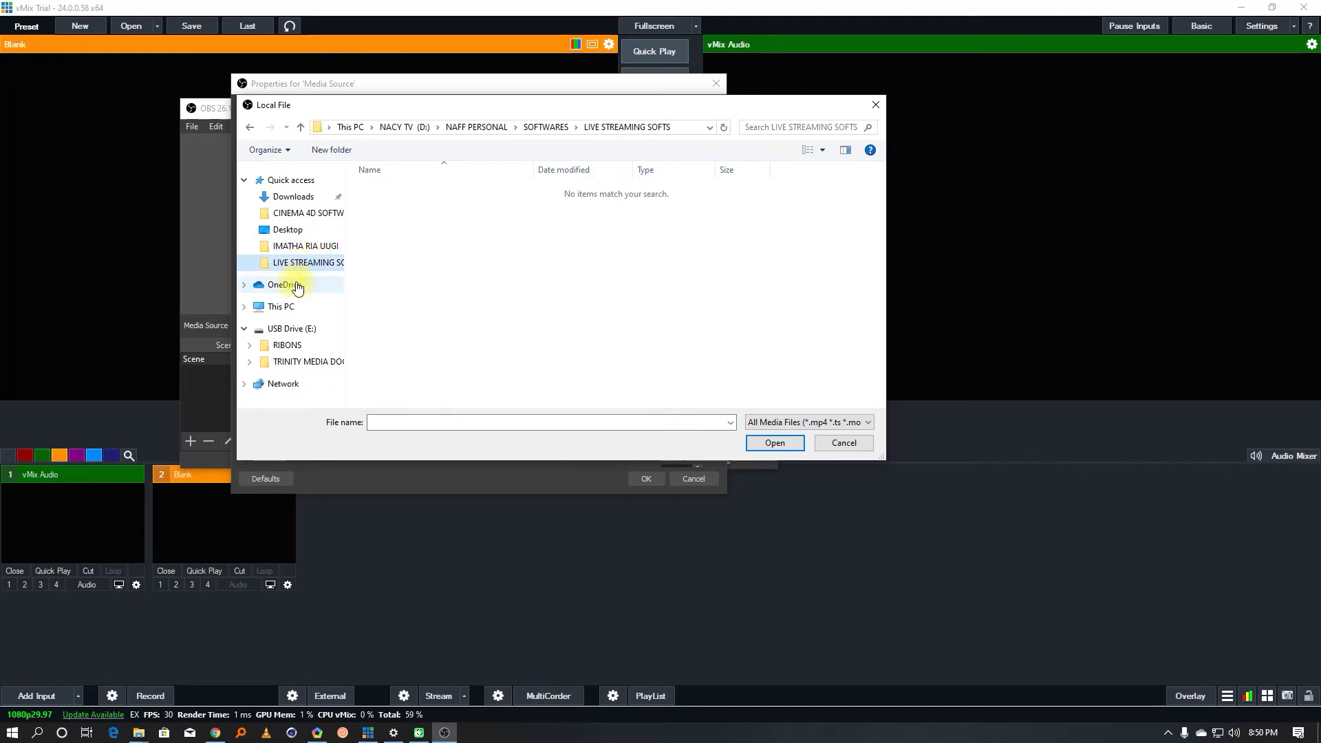
left_click(290, 310)
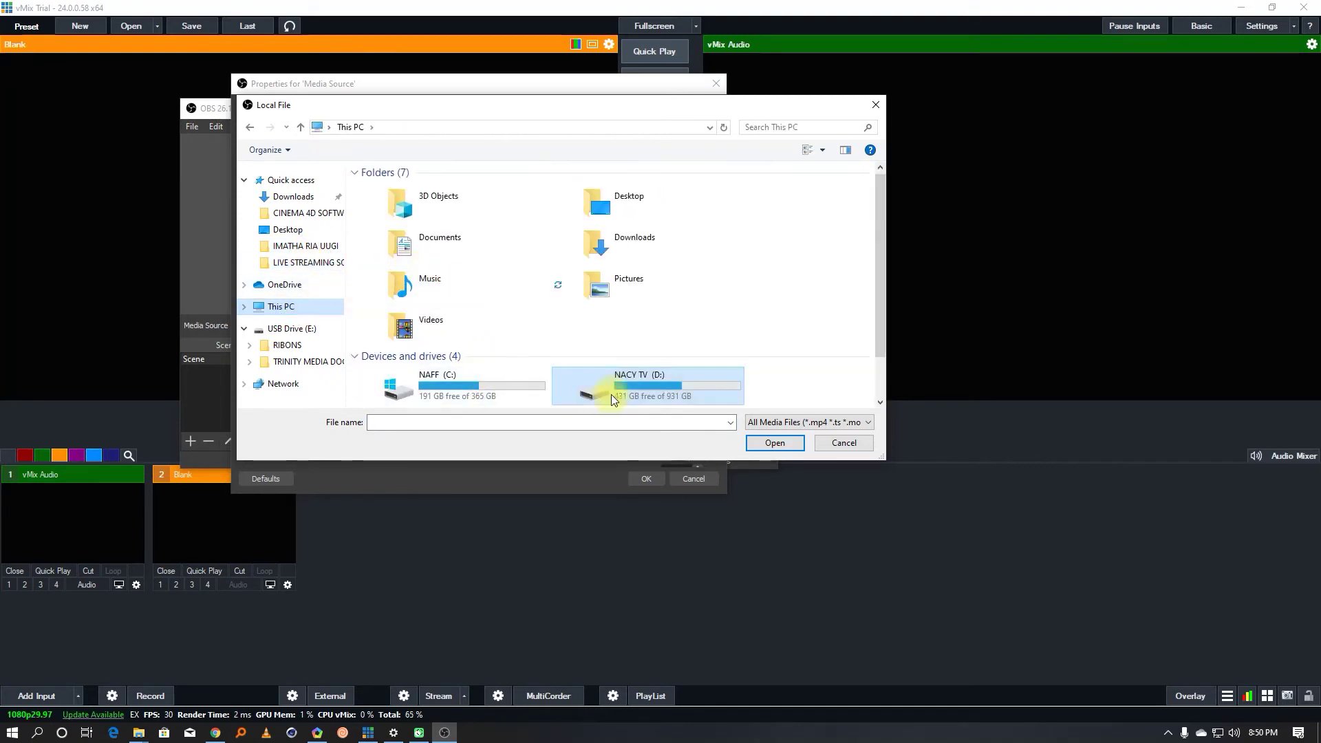
double_click(436, 386)
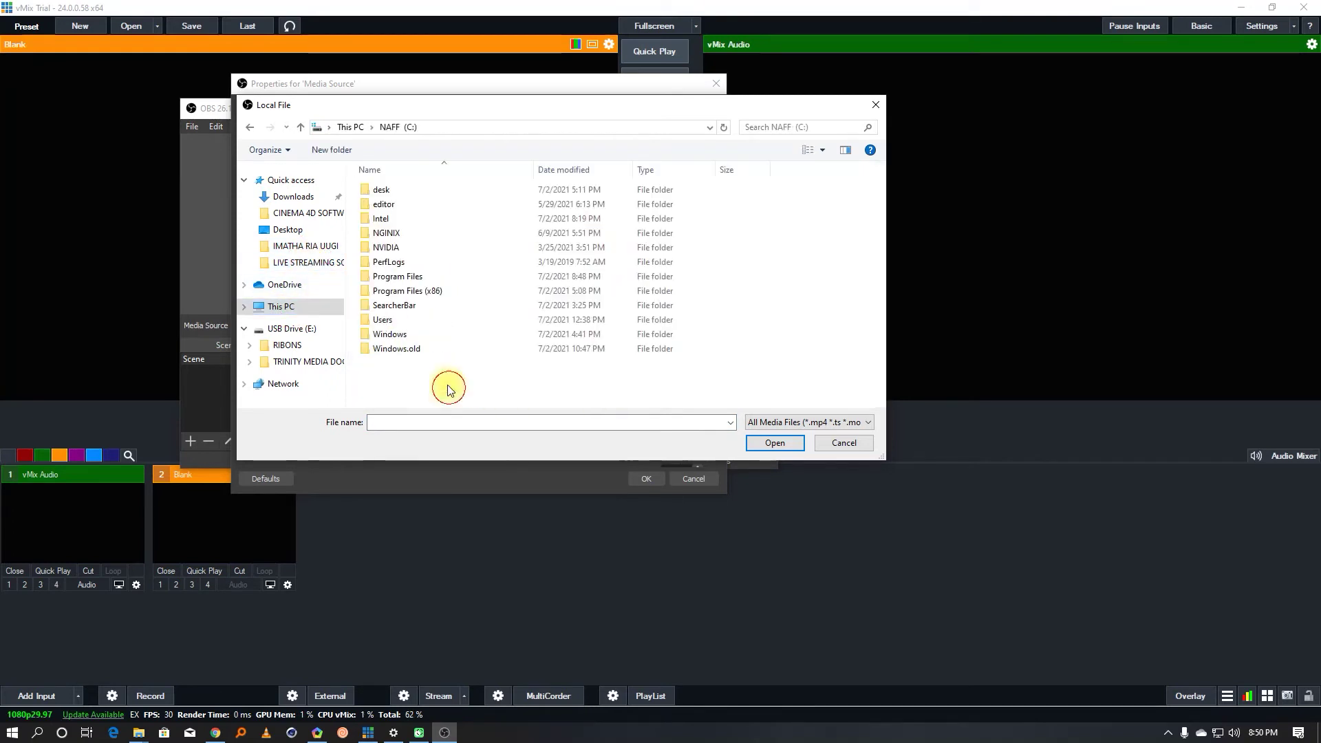
double_click(403, 351)
double_click(383, 234)
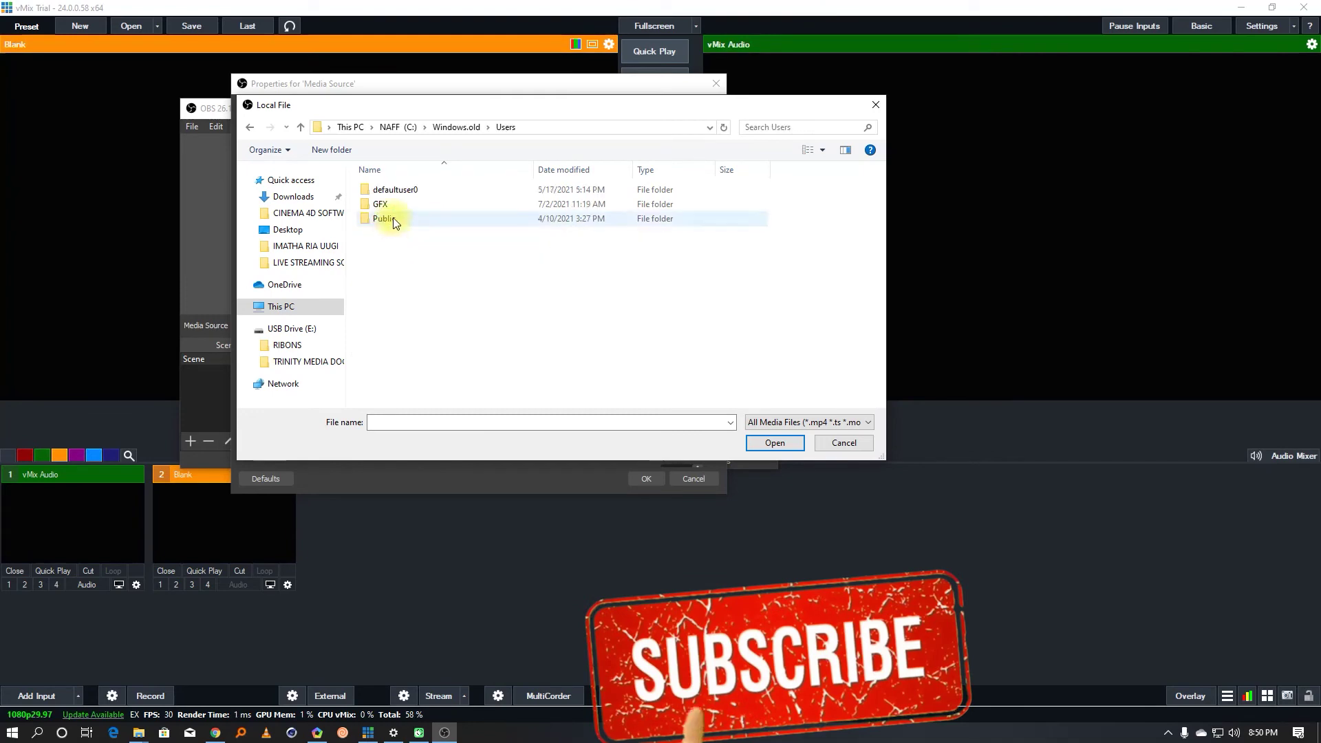
double_click(386, 204)
left_click(399, 291)
double_click(400, 291)
left_click(398, 306)
double_click(398, 305)
- Load "1 IRUNGU ESCATOLOGY GUTIRI UNGI TAWE.mp4" as the local file and accept the media source properties
left_click(454, 219)
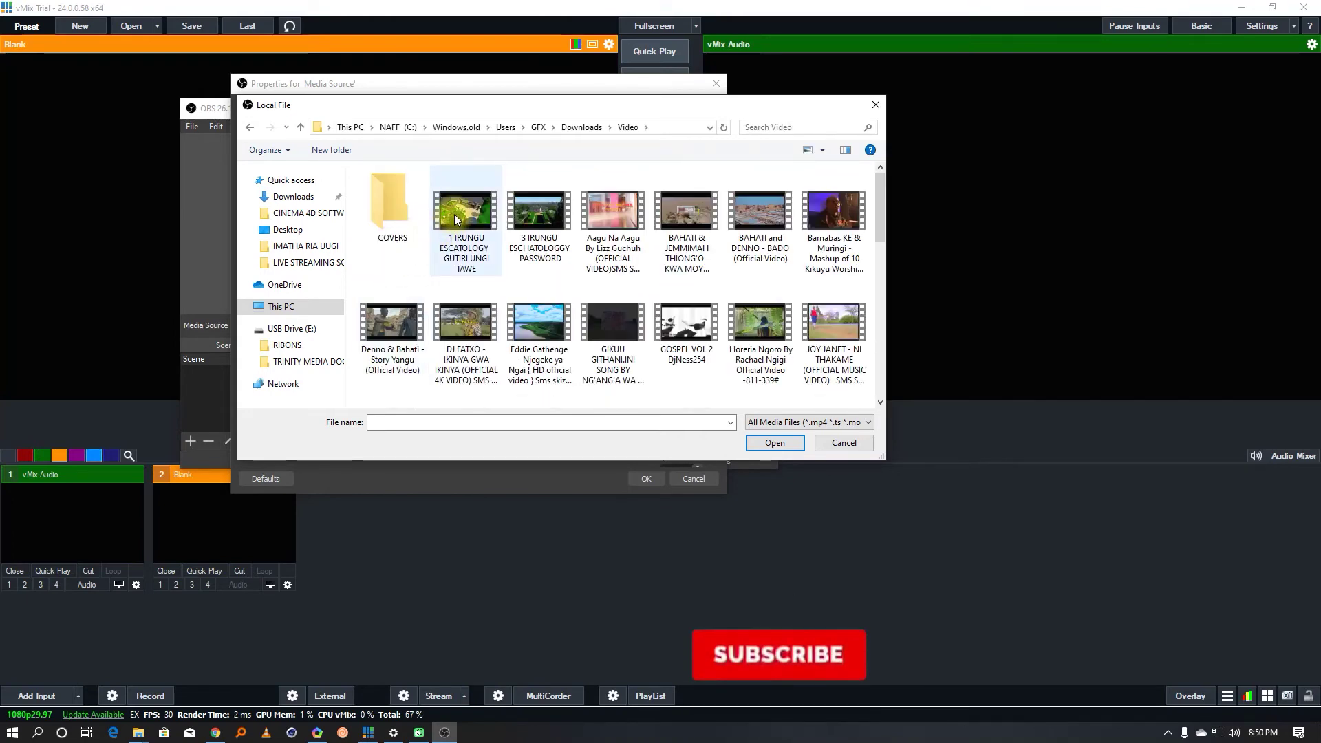
left_click(774, 442)
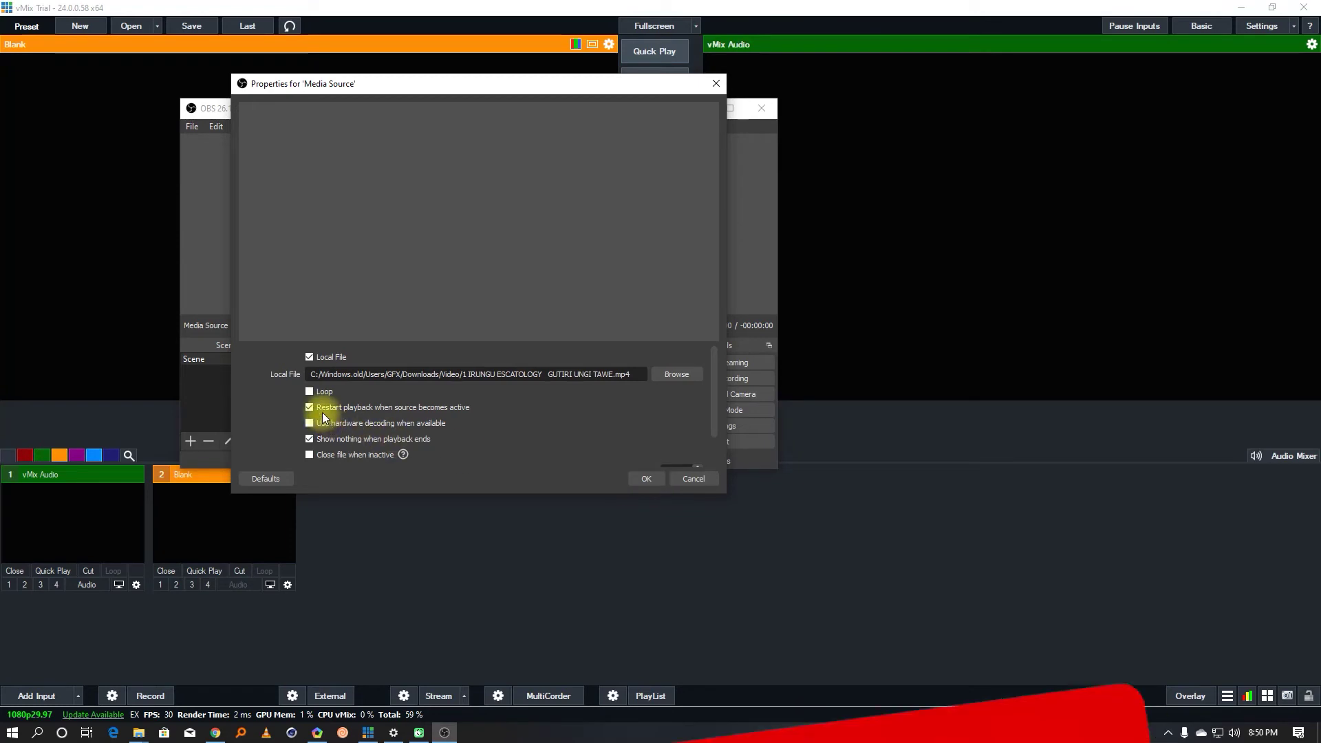
left_click(640, 478)
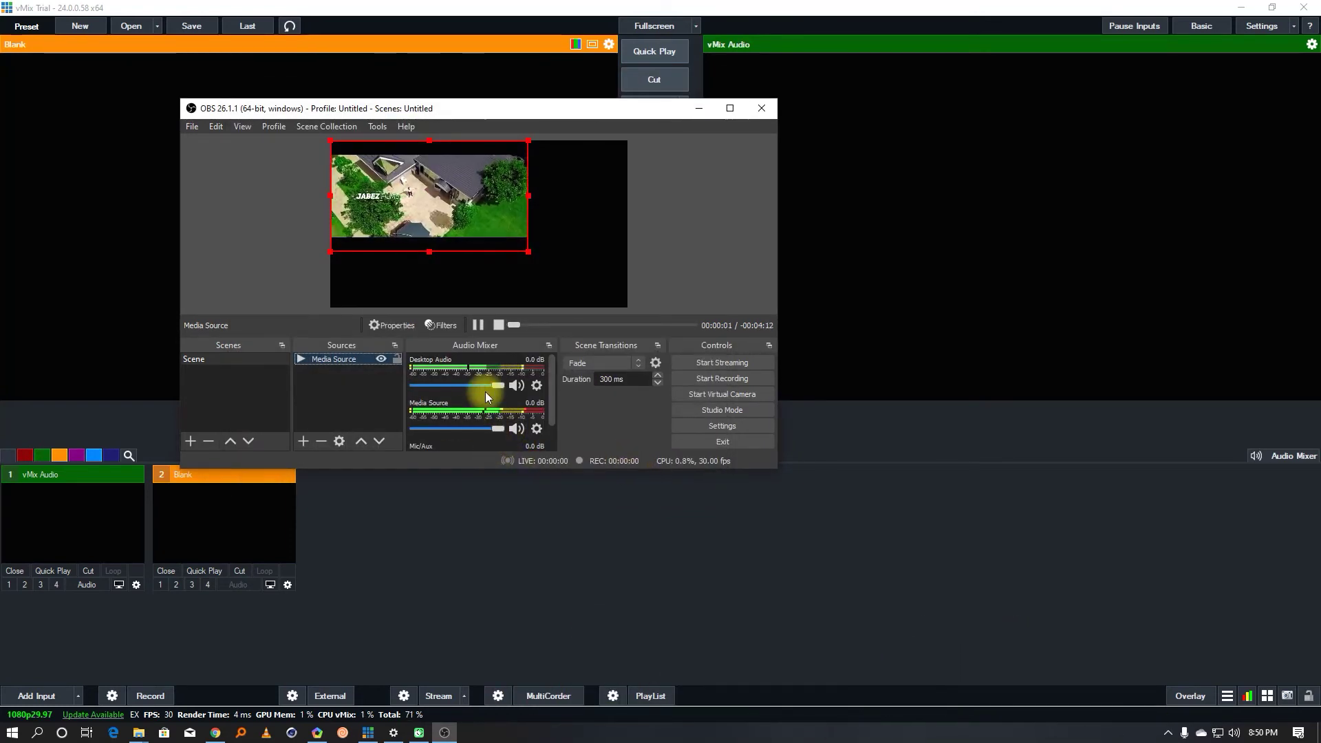
- Lower the Desktop Audio and Media Source volumes to minimum and enlarge the video to cover the whole canvas
left_click_drag(490, 386, 414, 386)
left_click_drag(497, 429, 414, 429)
left_click_drag(528, 252, 637, 316)
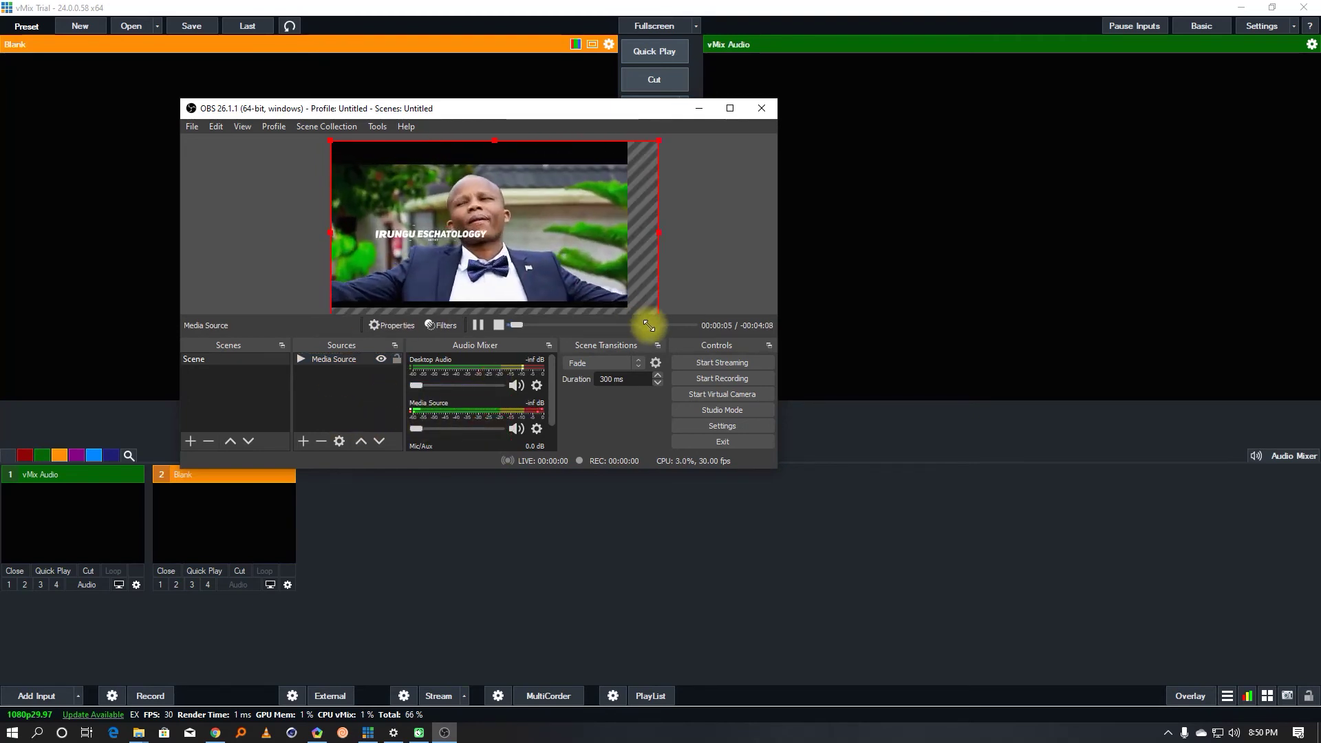
- Move the OBS window towards the middle of the desktop, switch to vMix and close the vMix Audio input
left_click_drag(404, 108, 573, 171)
left_click_drag(453, 180, 564, 218)
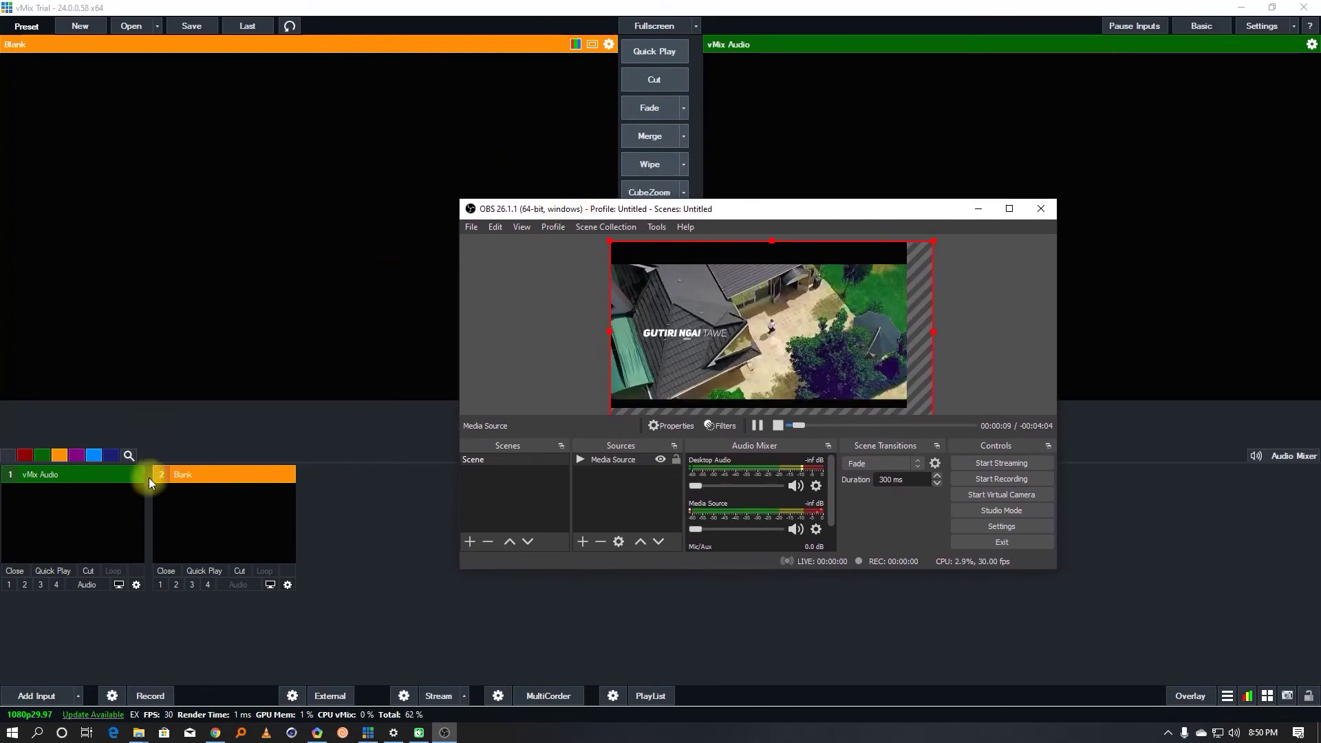
left_click(65, 481)
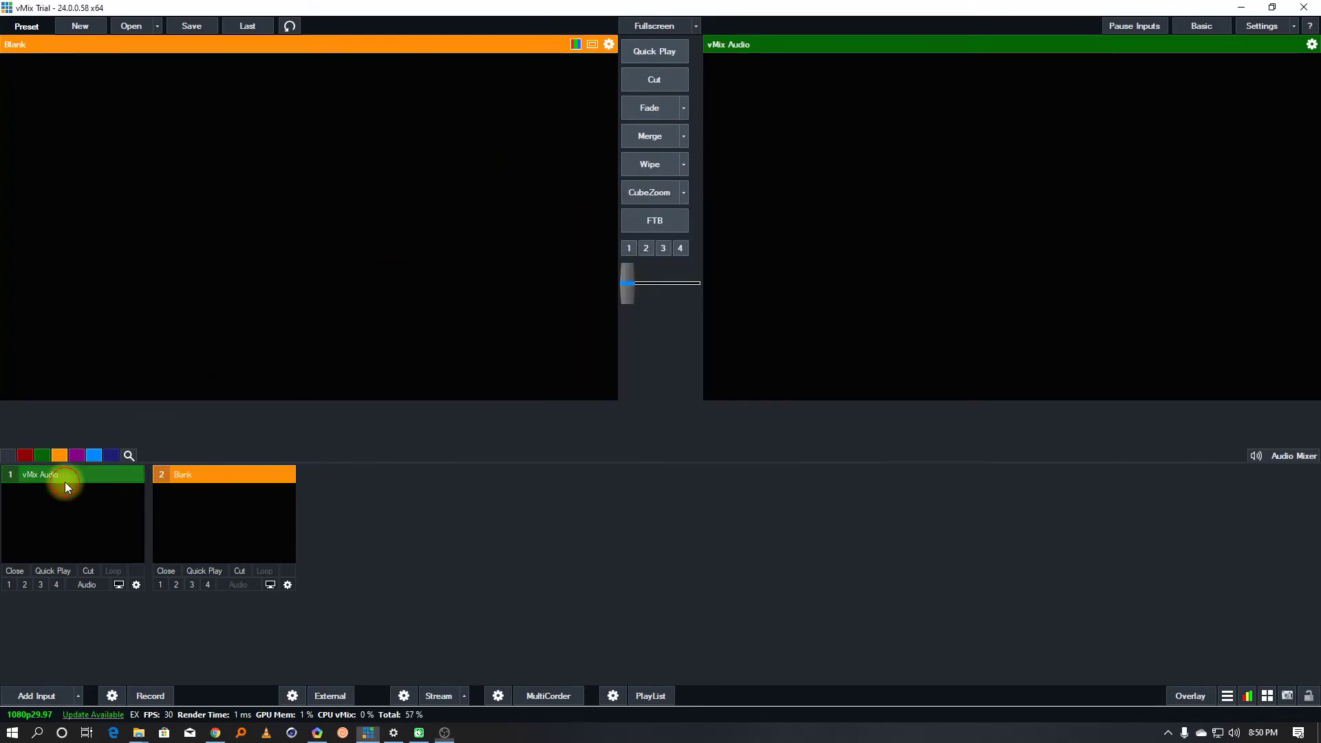
left_click(12, 572)
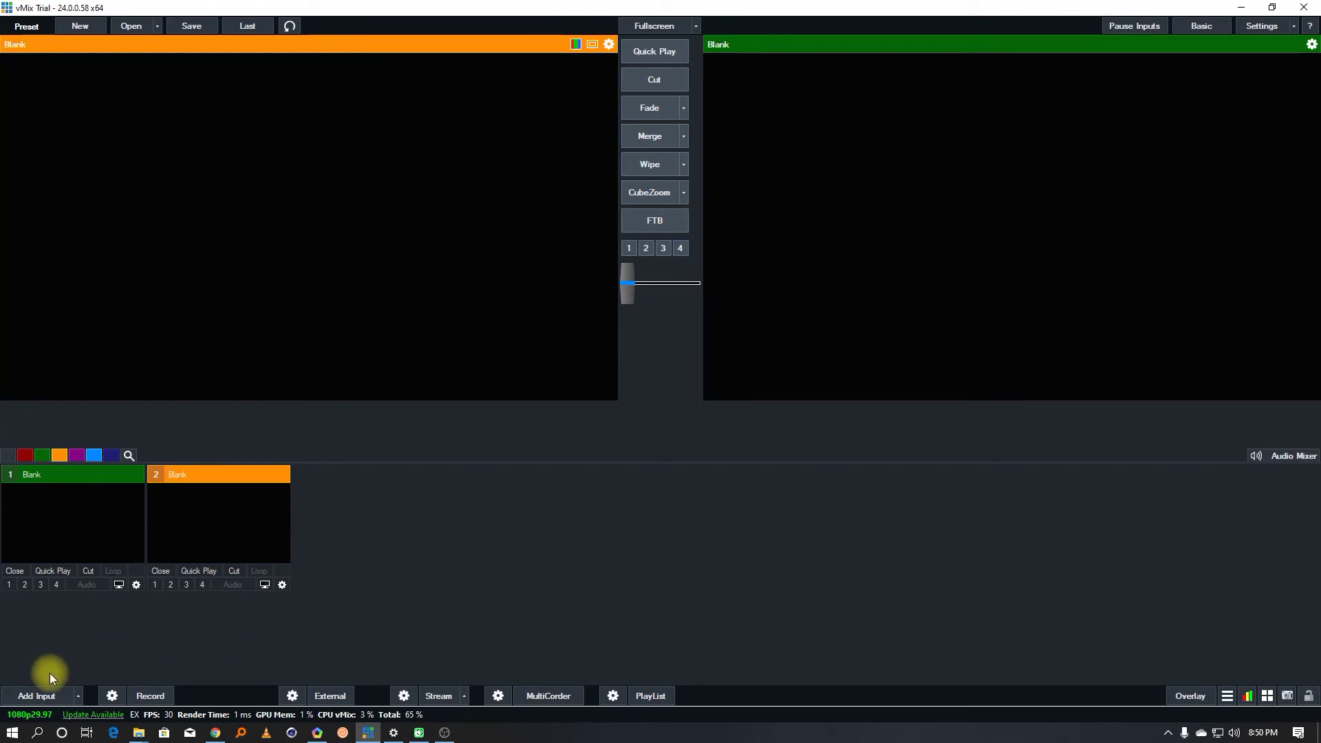
- Open the NDI source list for a new vMix input and check whether OBS is offered
left_click(43, 696)
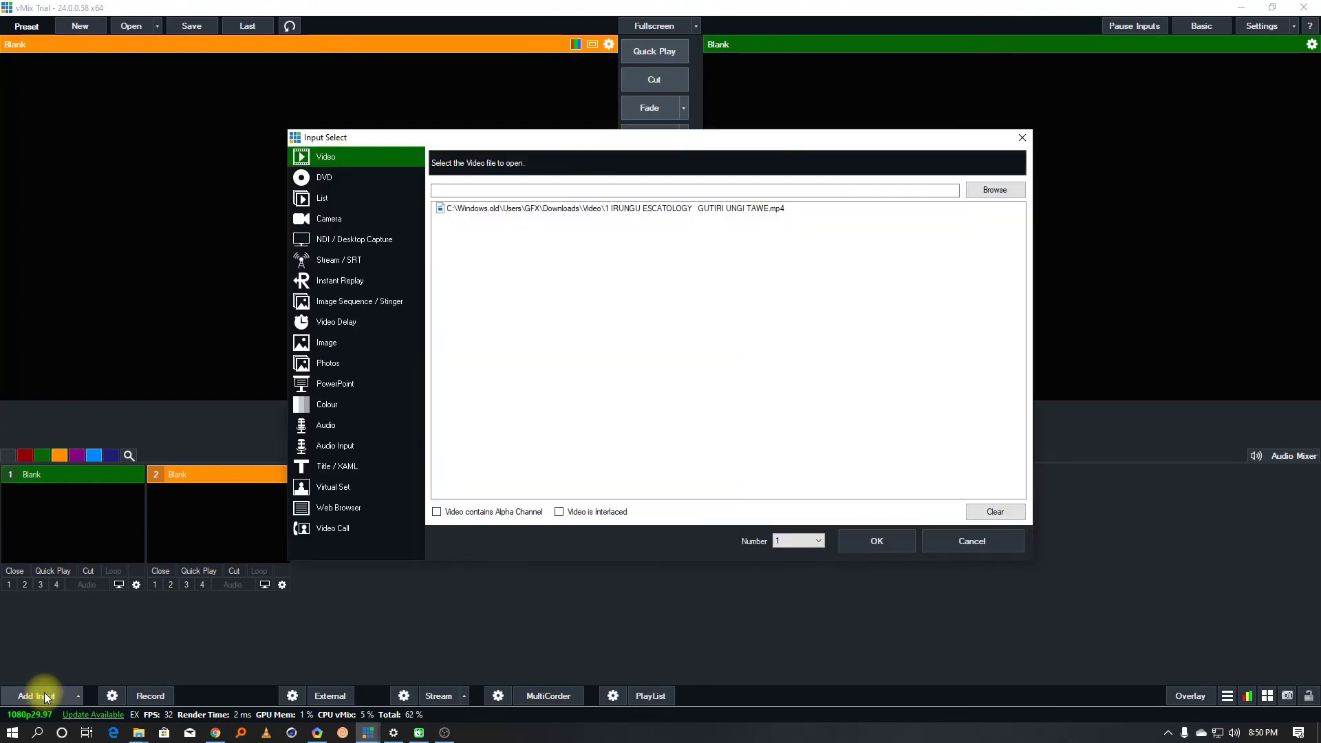
left_click(362, 246)
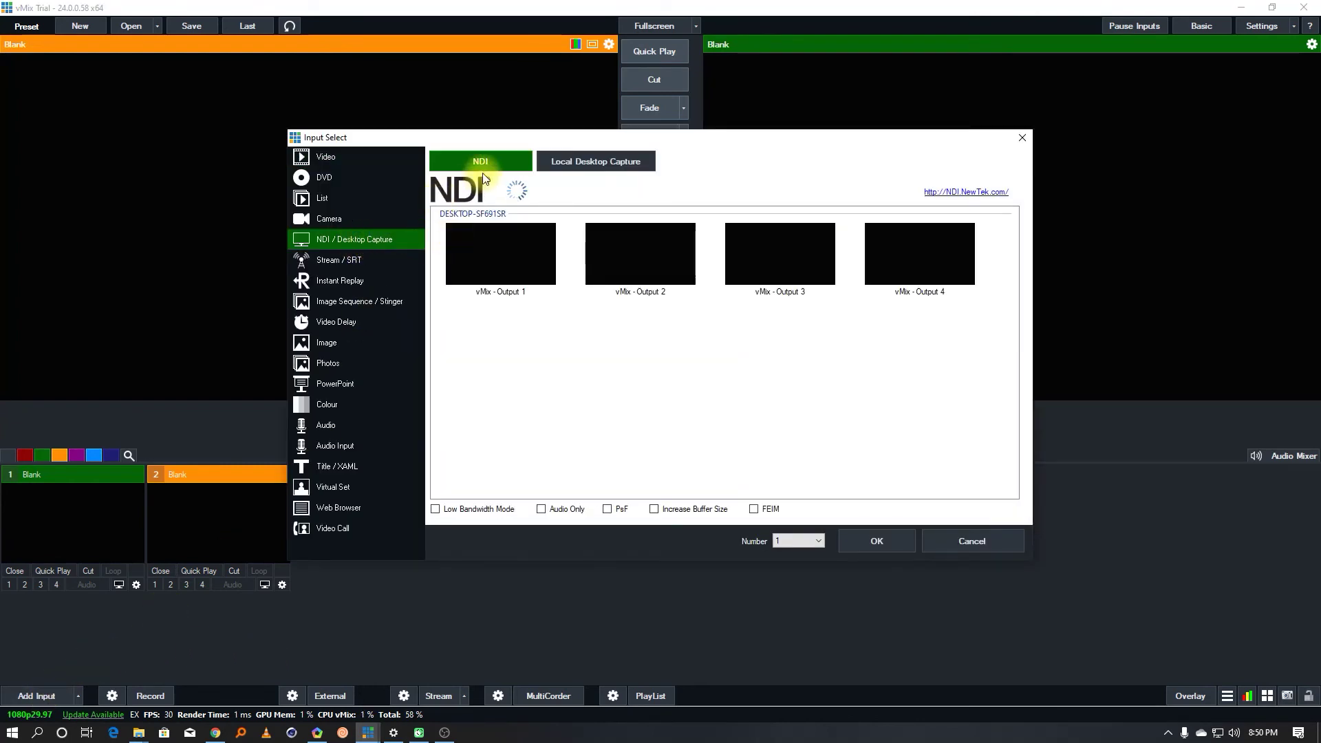
left_click(1022, 135)
left_click(23, 696)
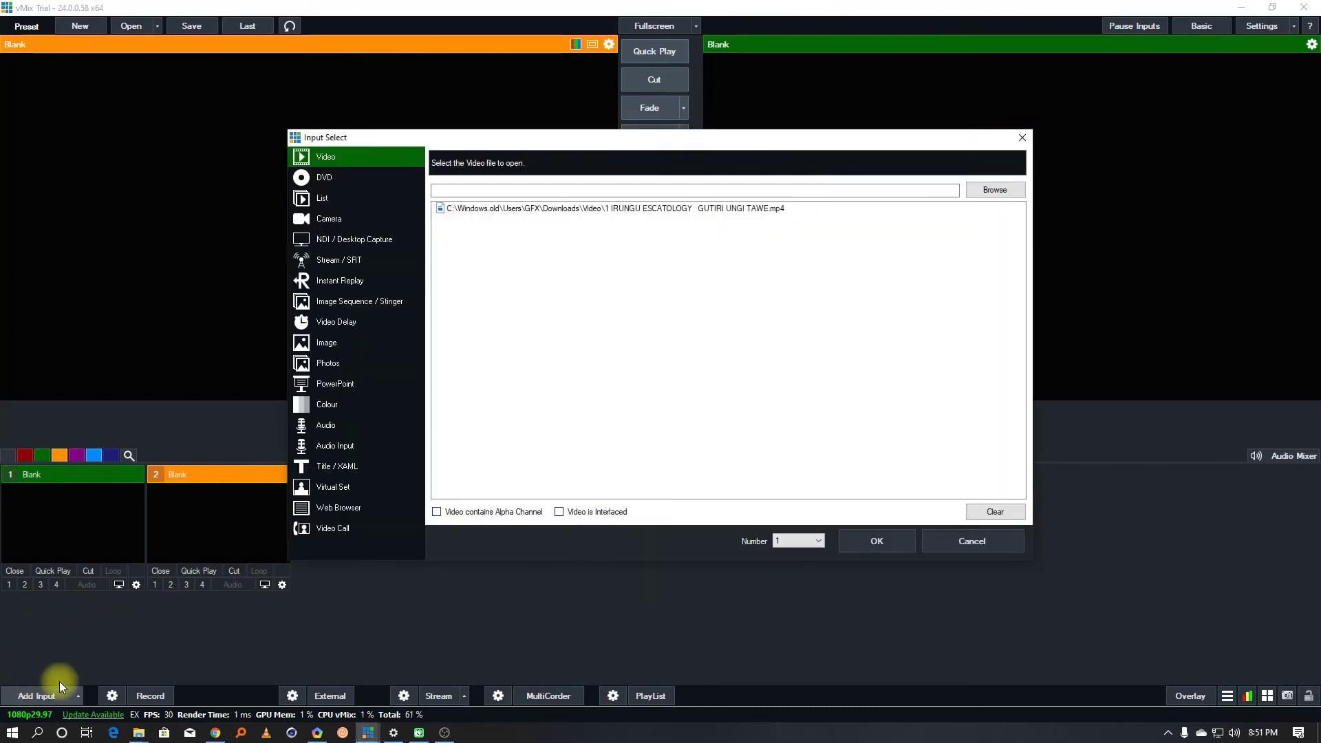
left_click(332, 239)
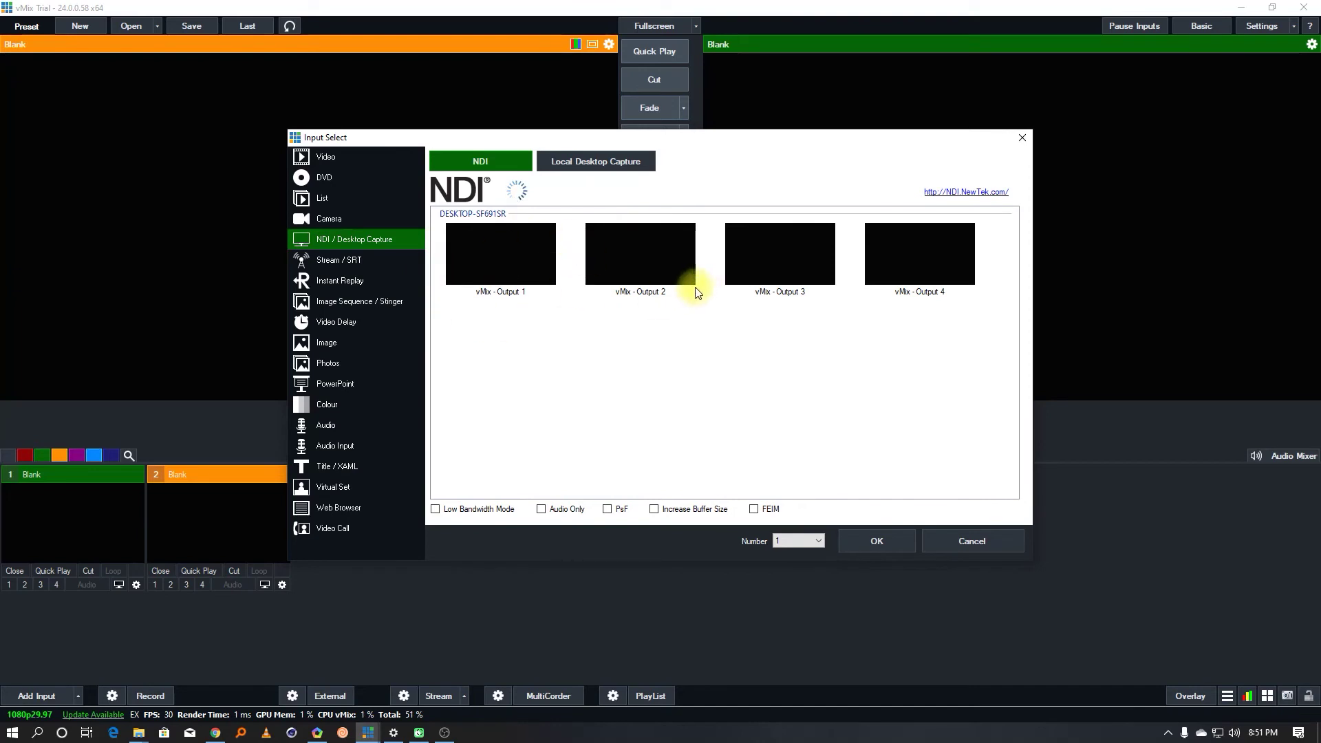
- Switch to OBS and enable both Main Output and Preview Output in the NDI output settings
mouse_move(445, 731)
left_click(486, 634)
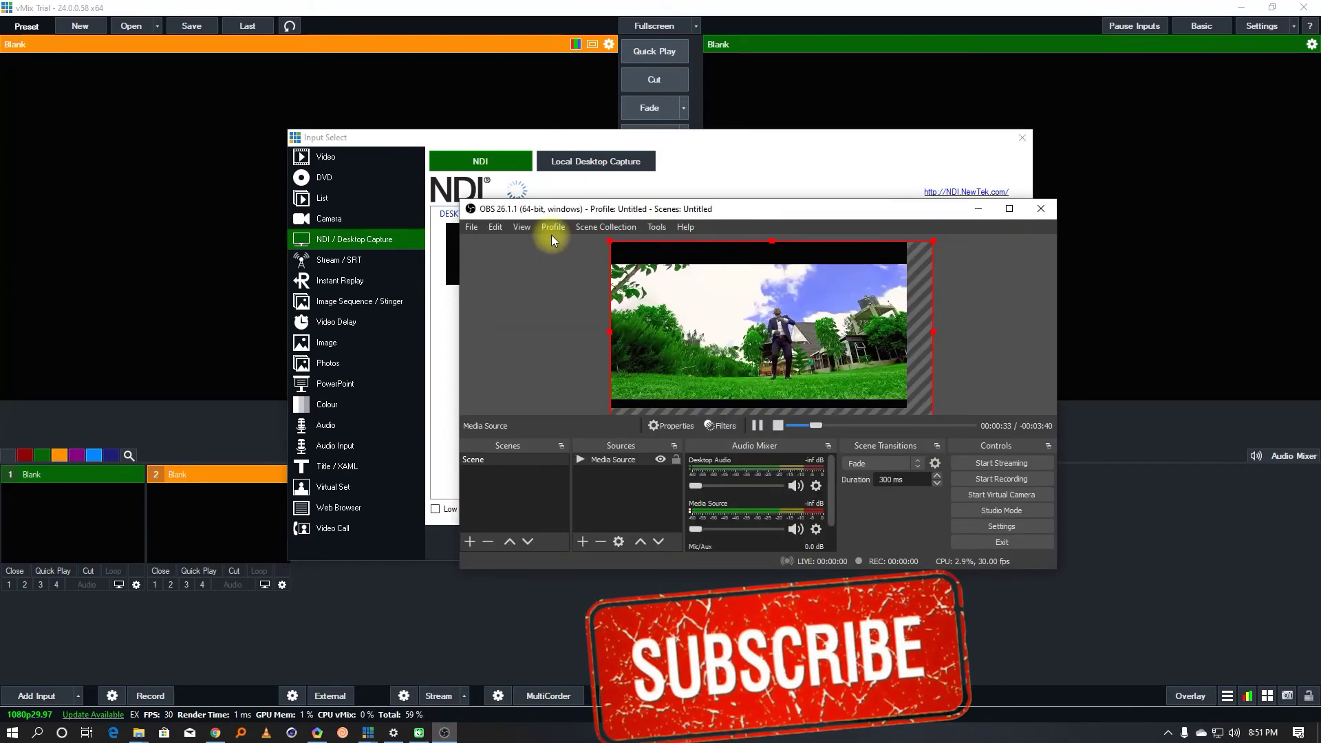
left_click(656, 227)
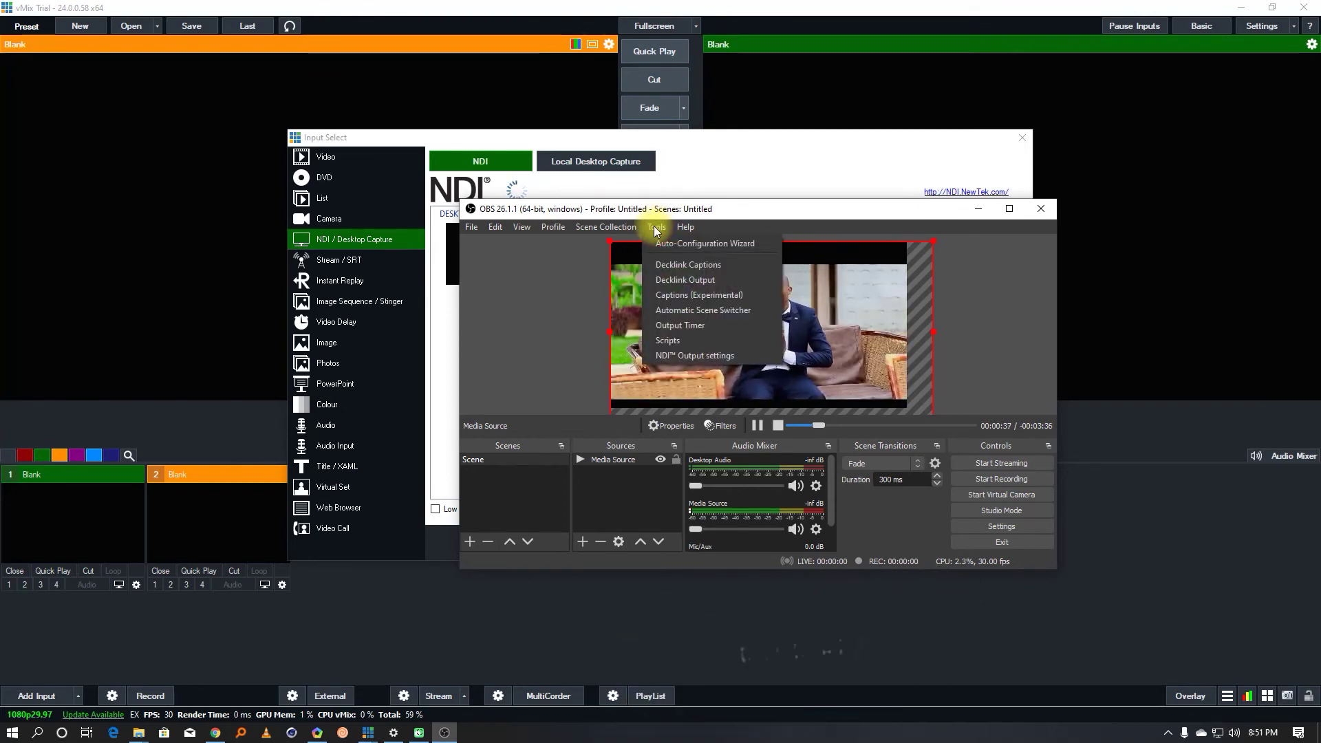
left_click(703, 352)
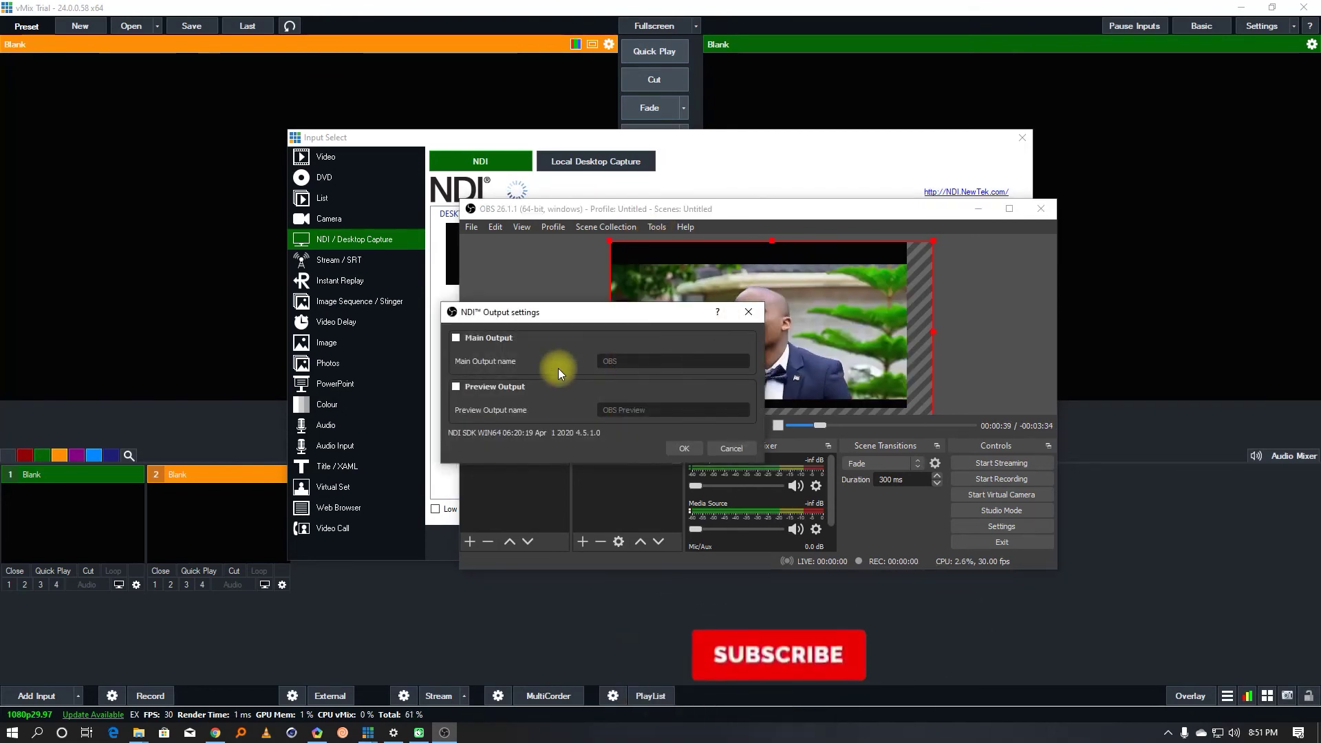
left_click(459, 307)
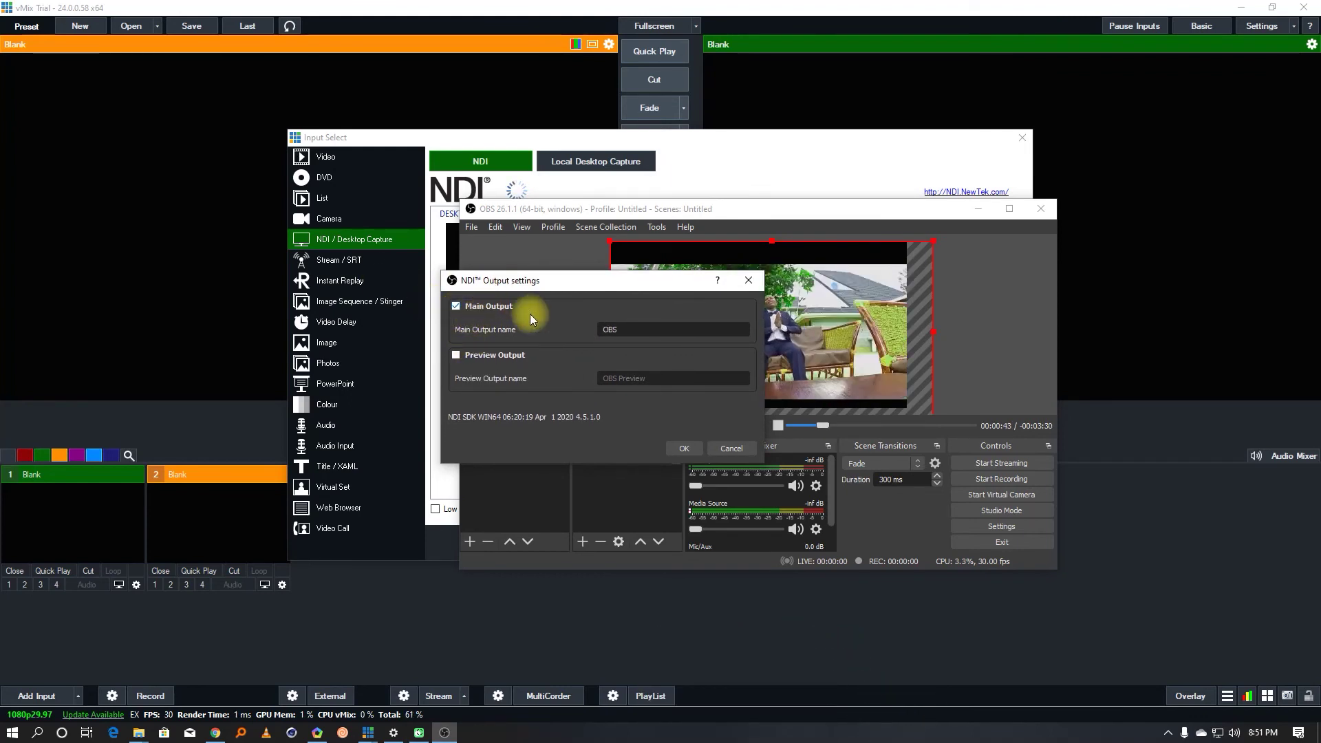
left_click(457, 356)
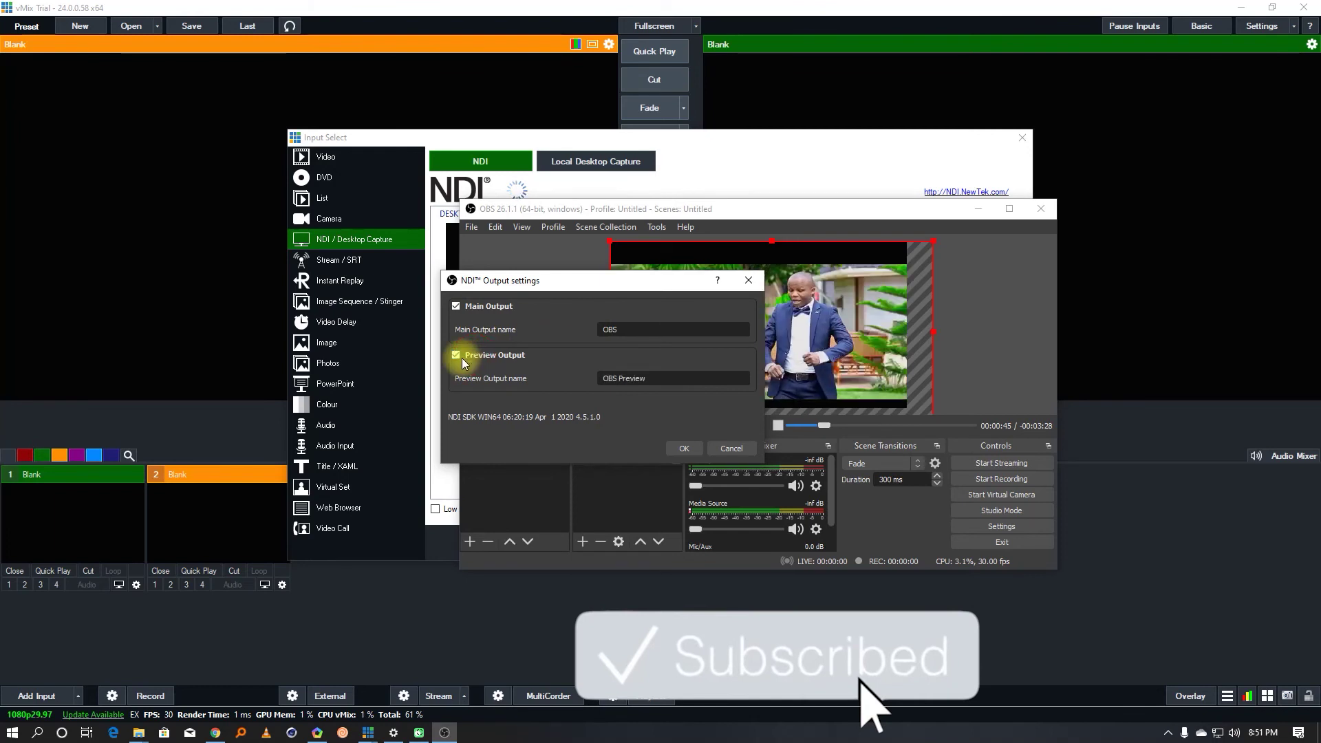
left_click(677, 447)
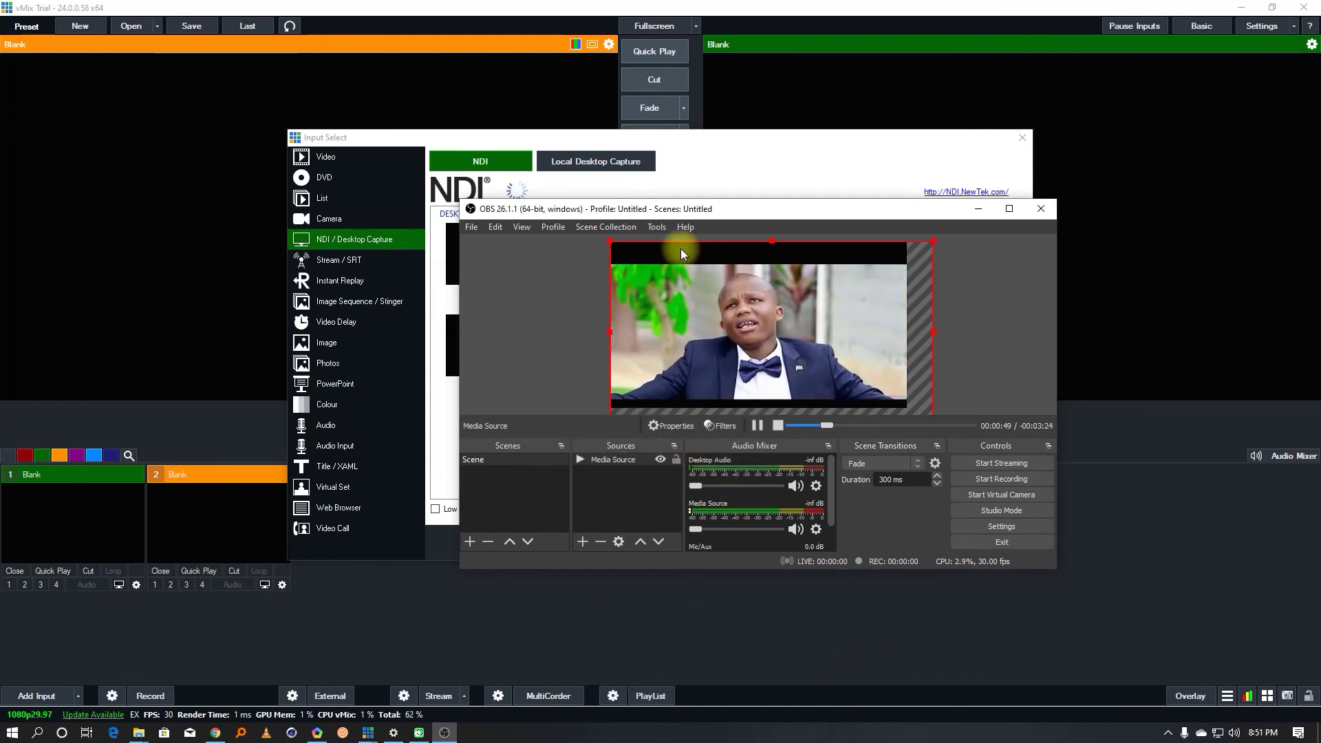
- Return to vMix's NDI source list and highlight the OBS Preview and OBS feeds in turn
left_click(53, 696)
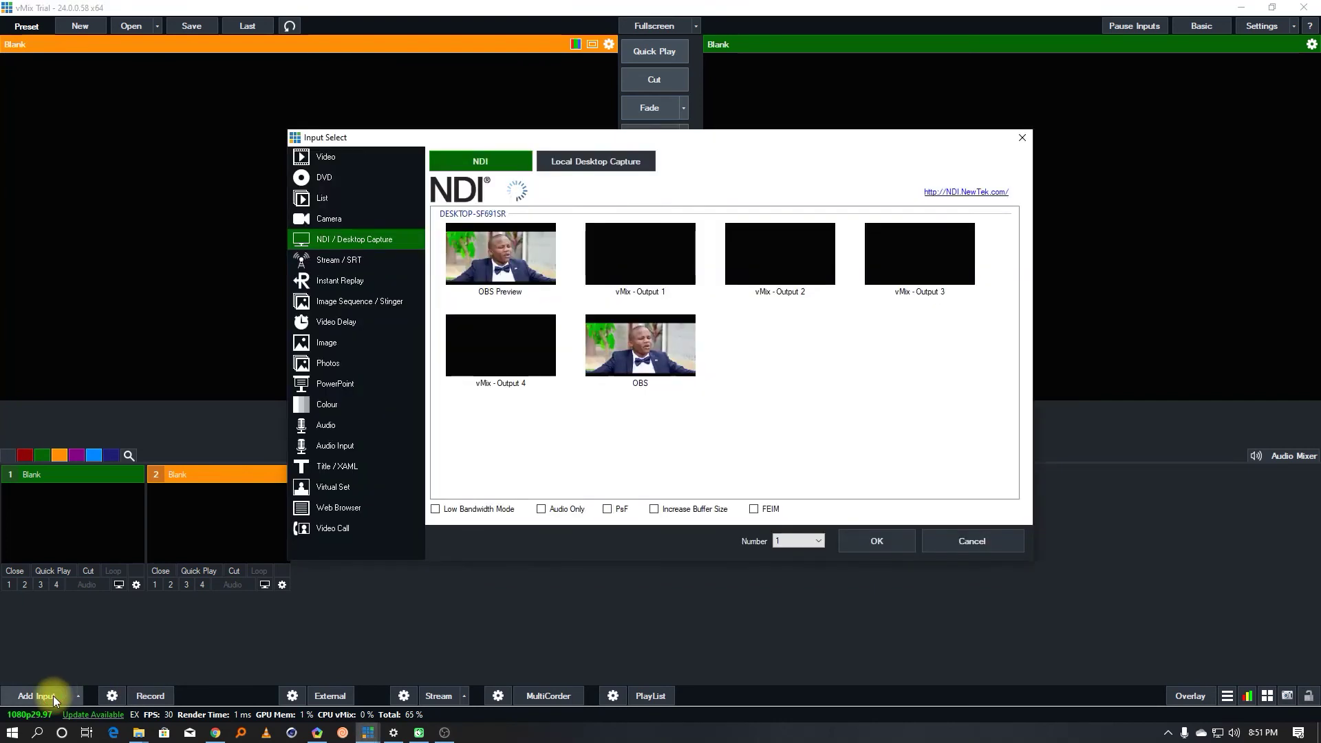
left_click(502, 249)
left_click(643, 357)
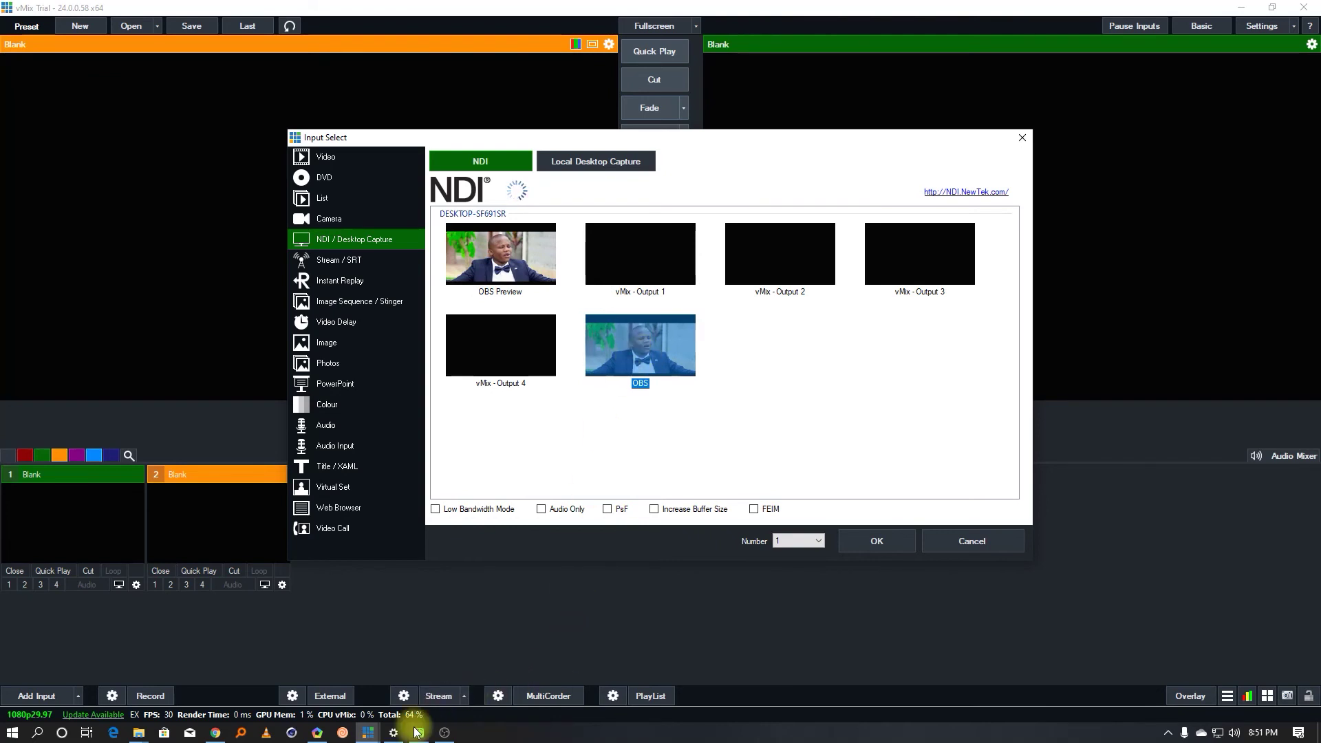
- Switch to OBS and rename the NDI main output to "VIDEO FROM OPEN BROADCASTER"
left_click(442, 734)
left_click(657, 227)
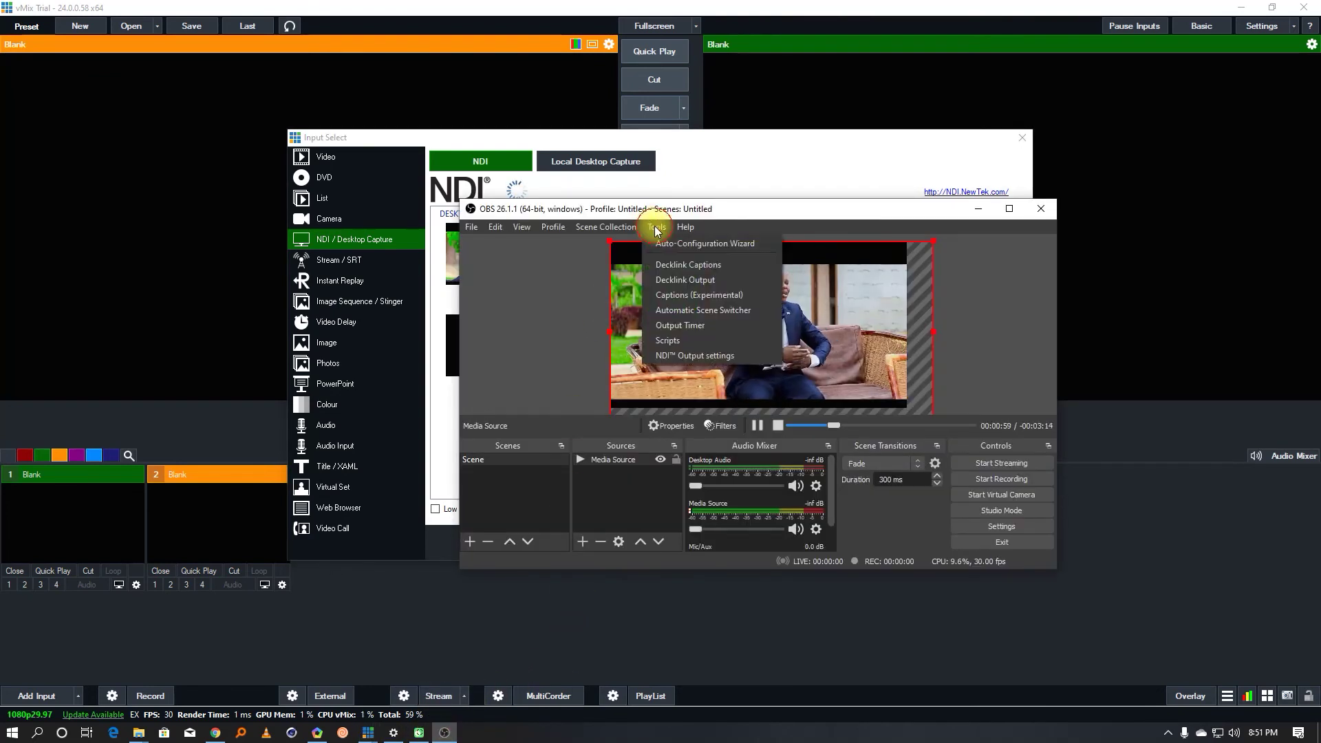
left_click(669, 355)
left_click(622, 329)
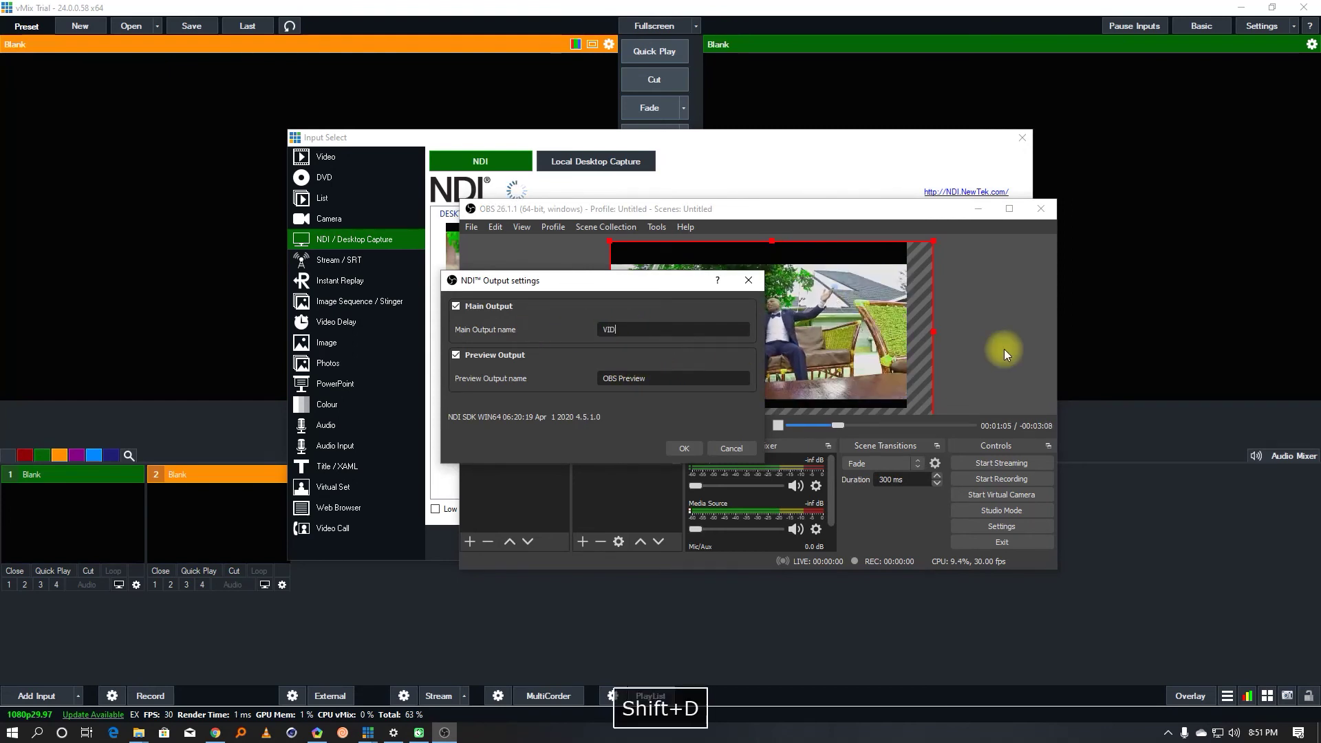
type("VIDEO FRO")
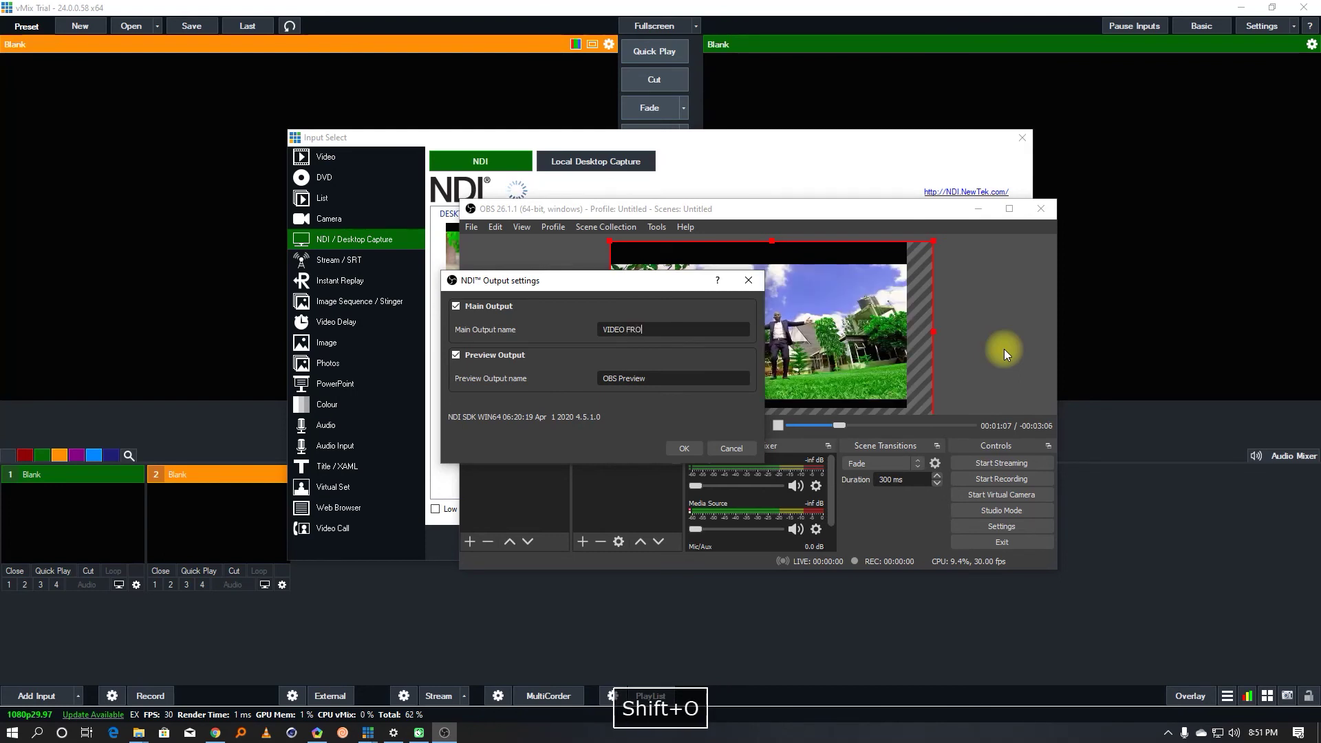
type("M OPEN ")
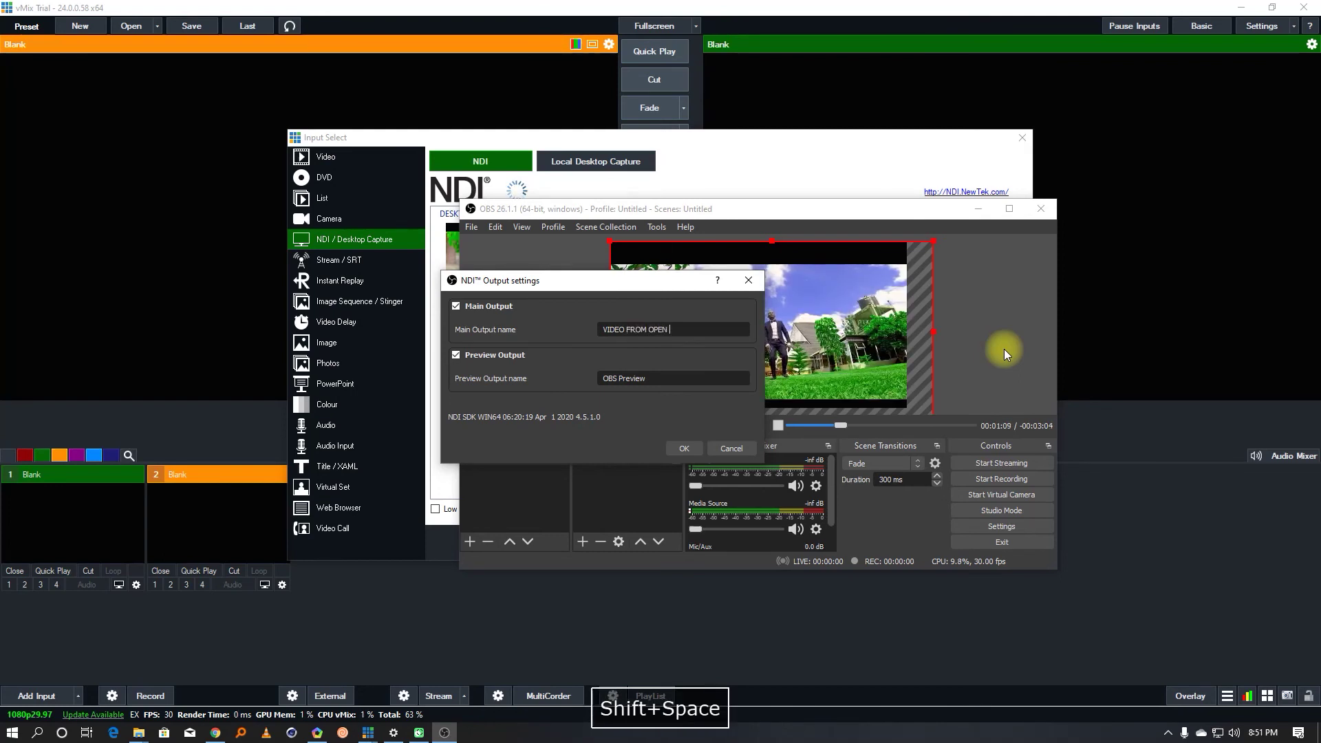
type("BROA")
type("D")
key("BackSpace")
type("ADCASTER")
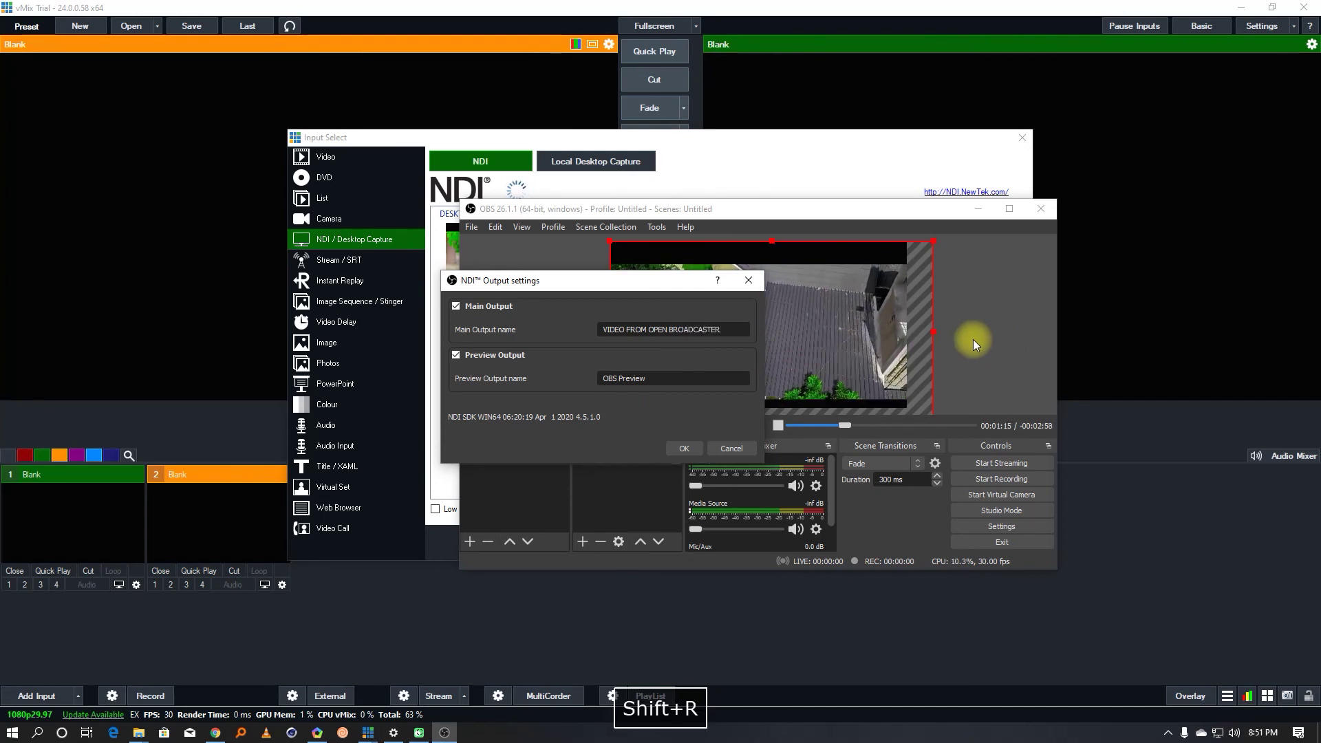
left_click(684, 448)
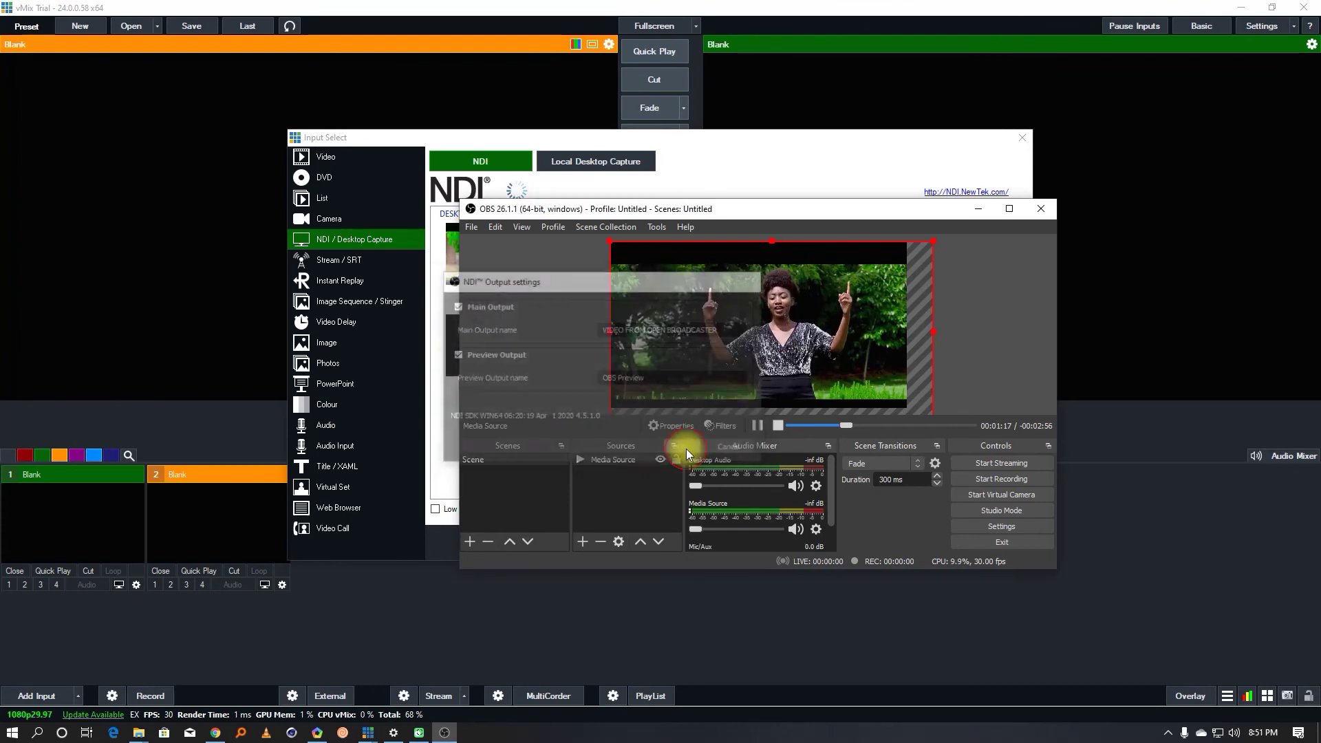
- Reposition vMix's input selection window and add the "VIDEO FROM OPEN BROADCASTER" NDI source as input 1
left_click_drag(664, 139, 556, 88)
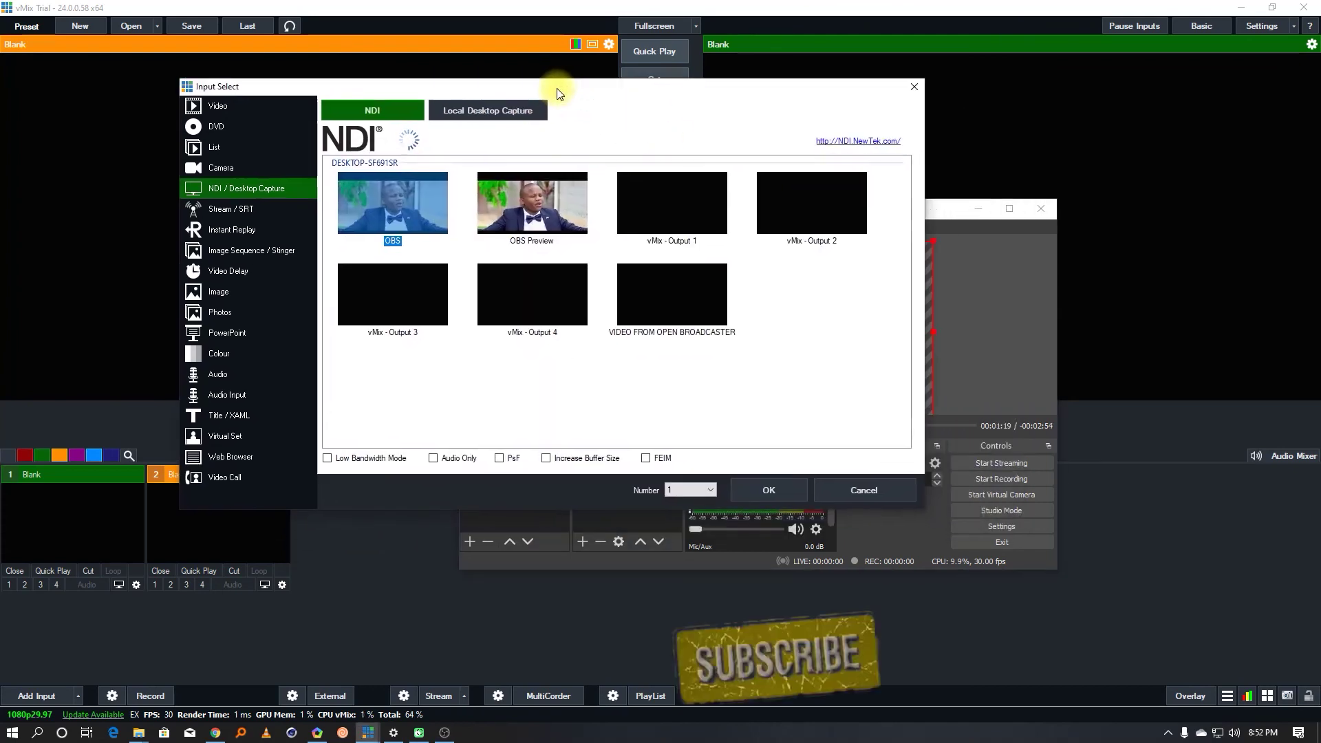
left_click(584, 382)
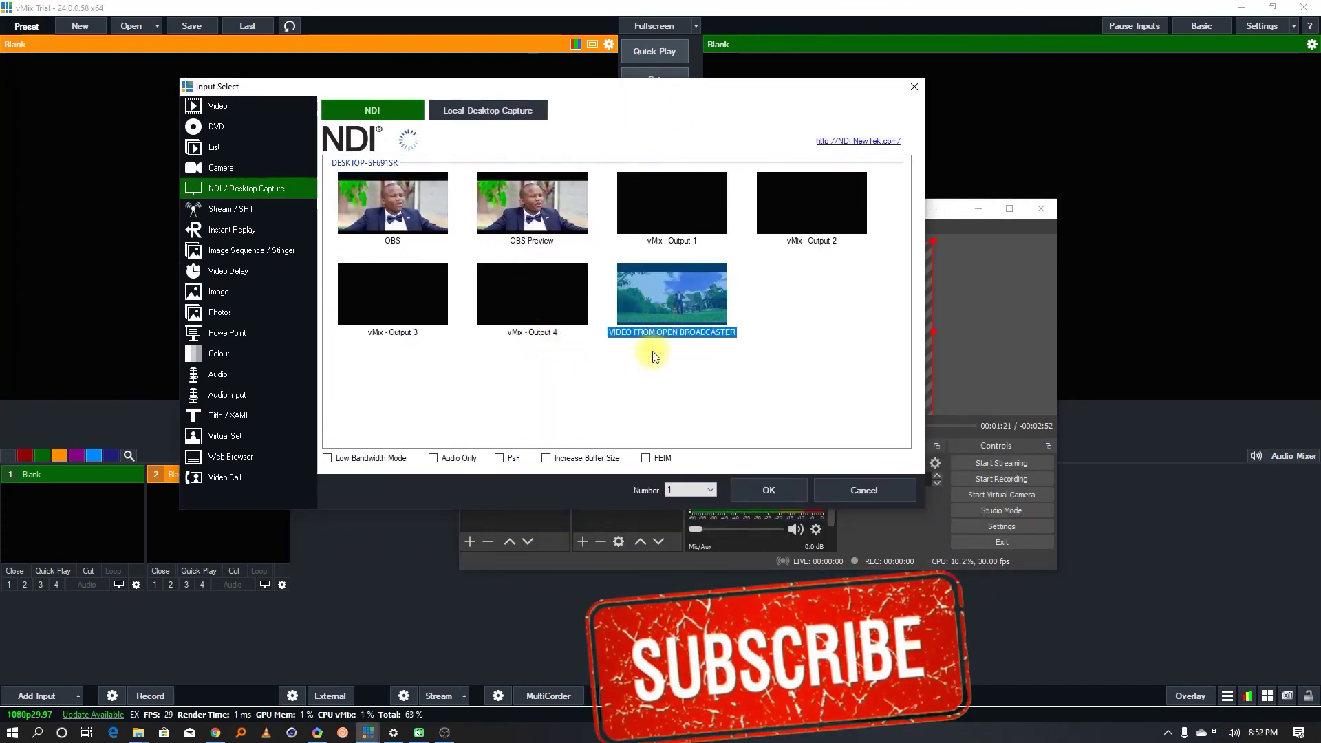
left_click(605, 353)
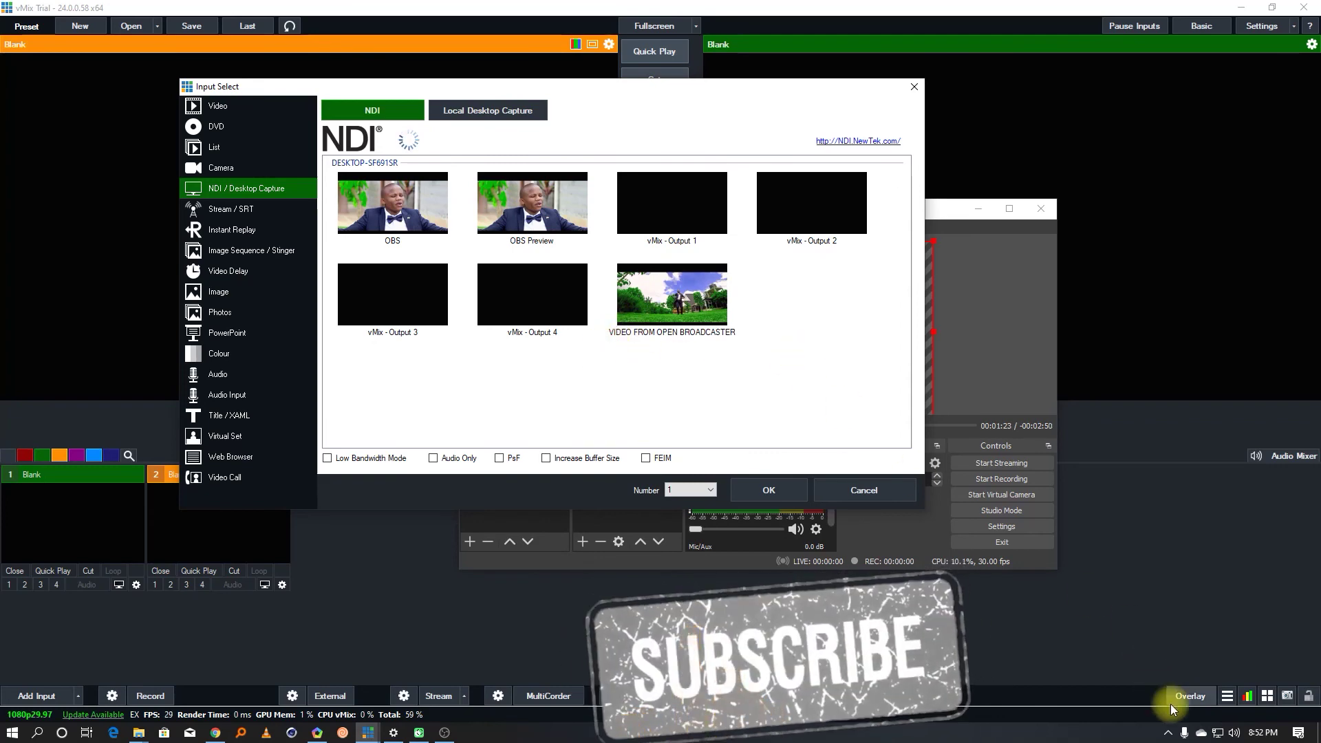
left_click(739, 356)
mouse_move(596, 280)
left_mouse_down()
mouse_move(641, 257)
mouse_move(711, 257)
mouse_move(782, 288)
mouse_move(744, 387)
left_mouse_up()
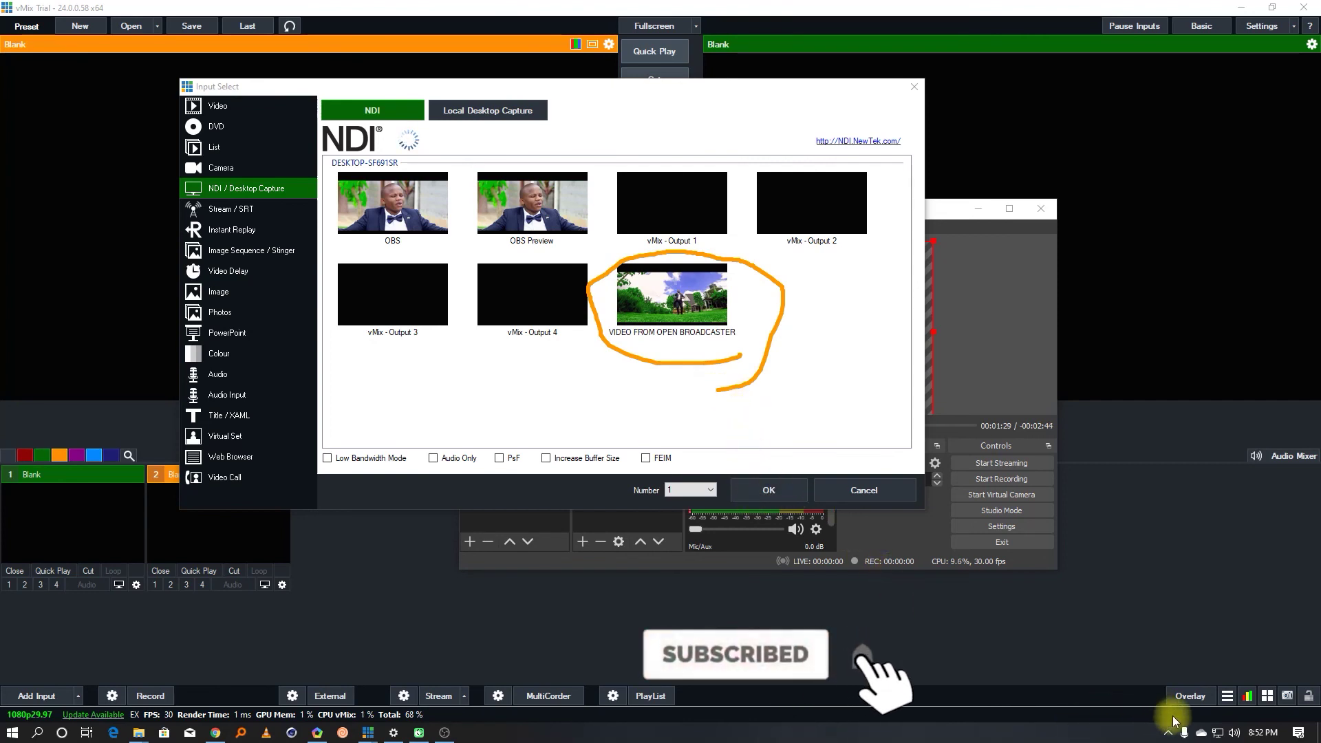
left_click(659, 303)
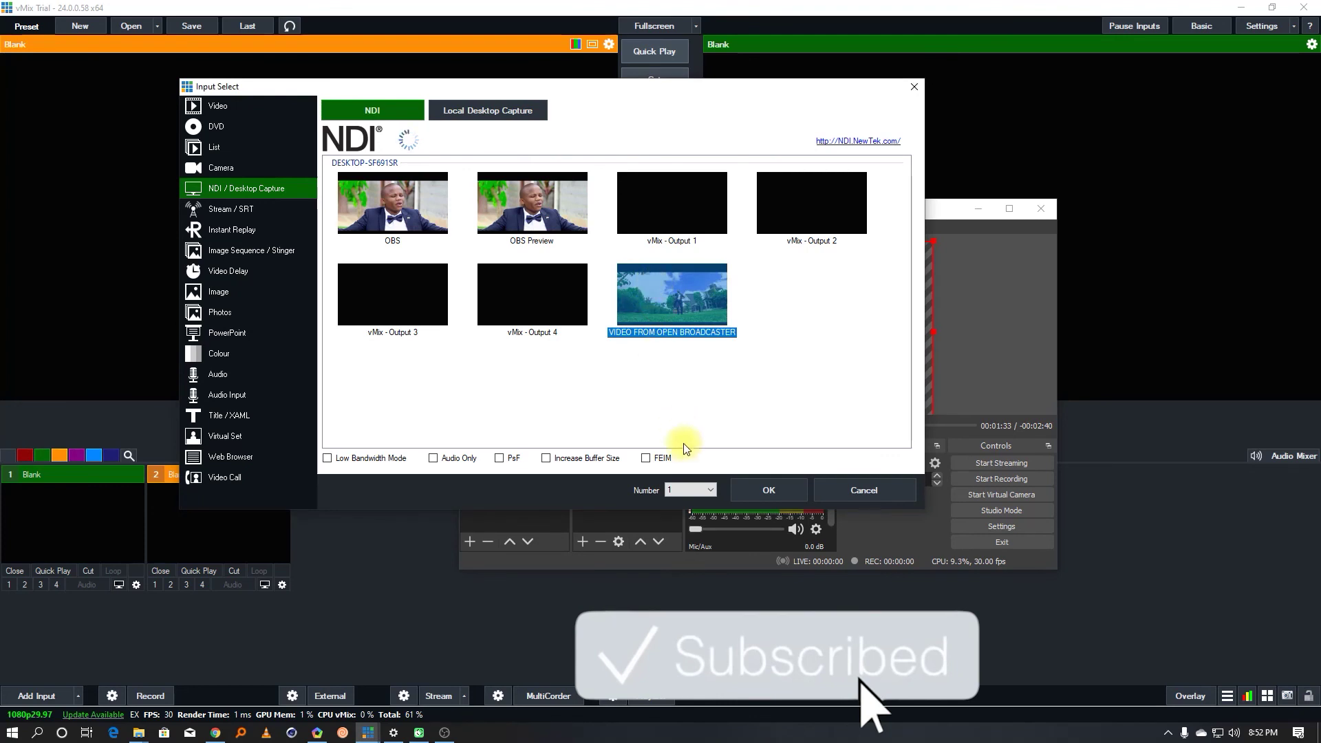
left_click(768, 491)
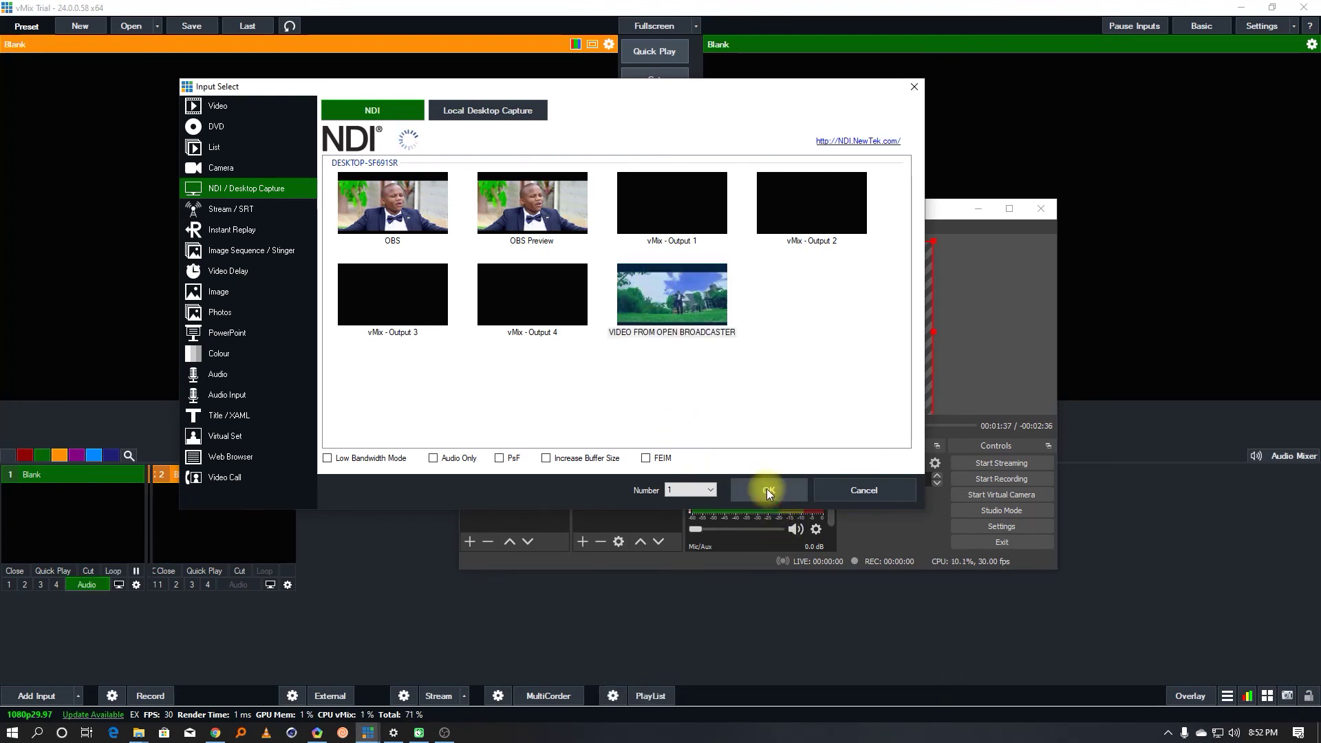
- Turn off the audio of the new NDI input in vMix and bring OBS forward to compare both pictures
left_click(98, 601)
left_click(89, 587)
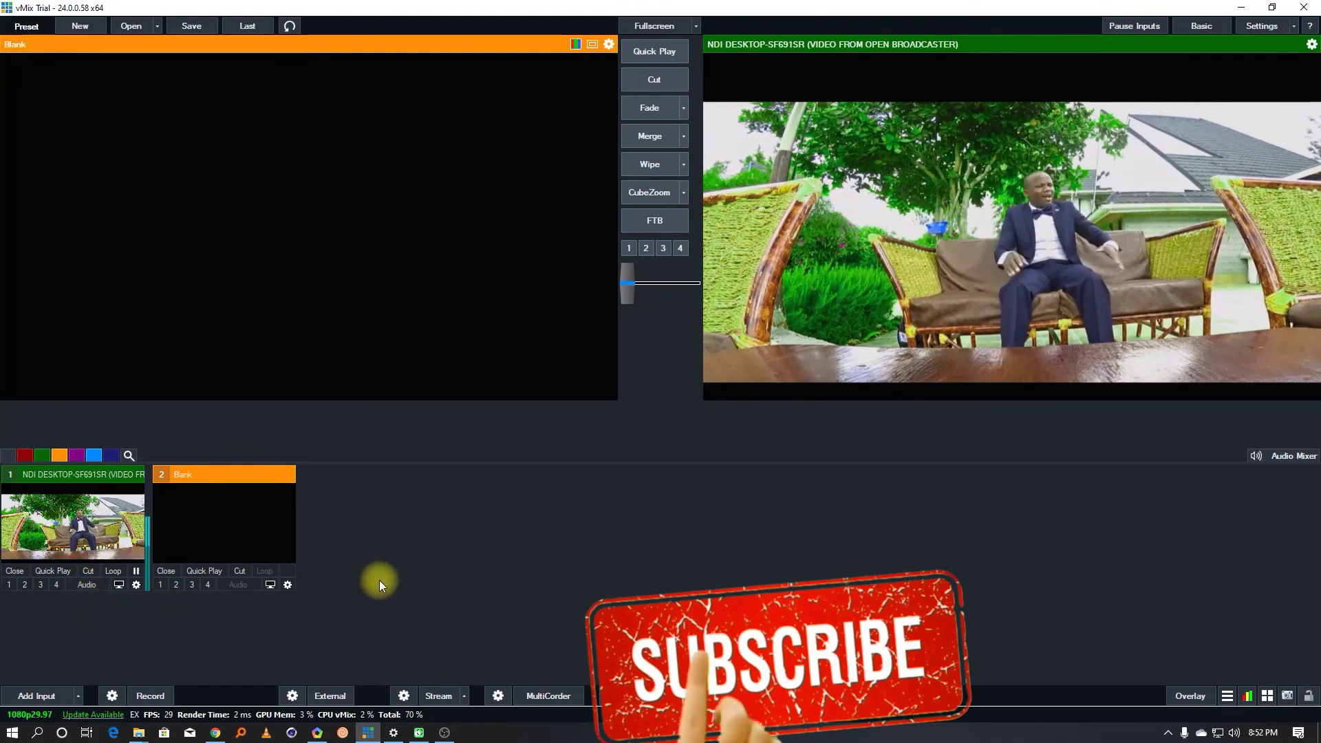
left_click(445, 732)
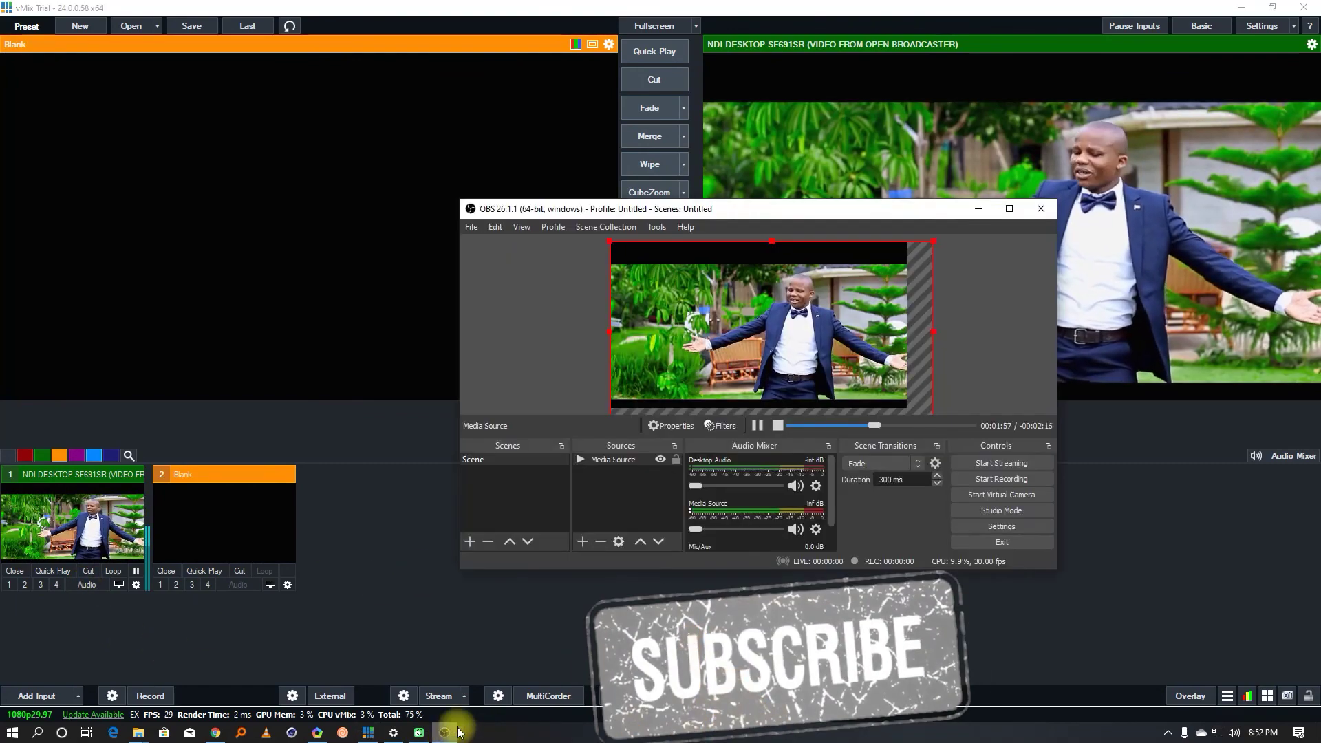